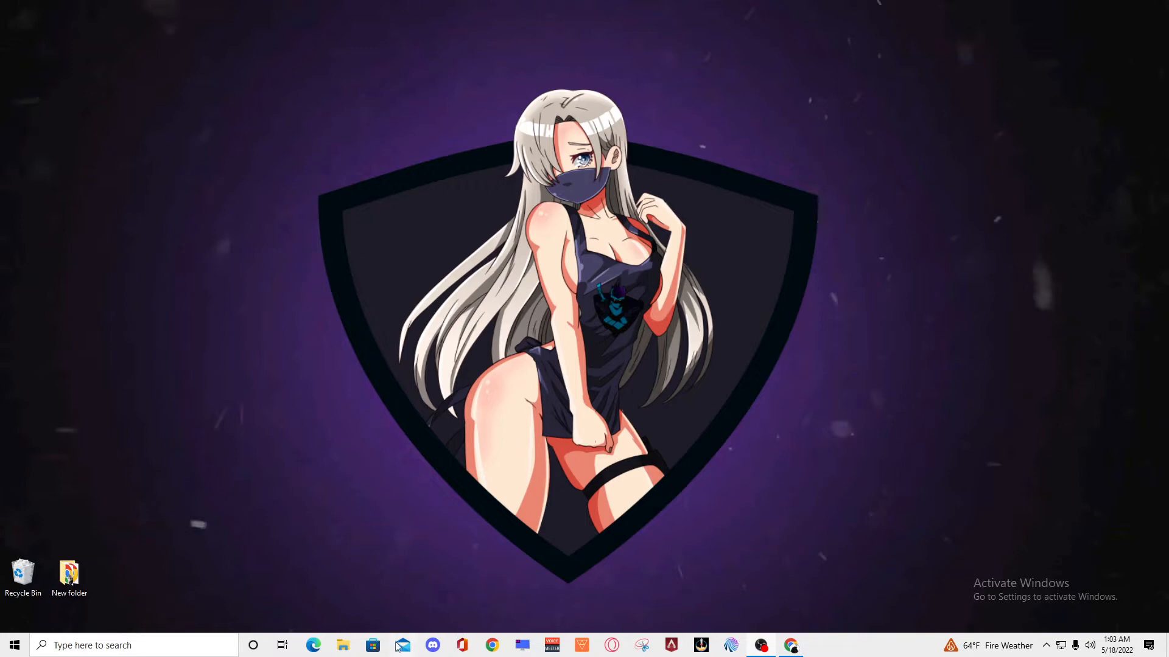
# Step: Open the webm folder in File Explorer, enlarge the window and look through the stored alert clips
pyautogui.click(344, 646)
pyautogui.click(184, 313)
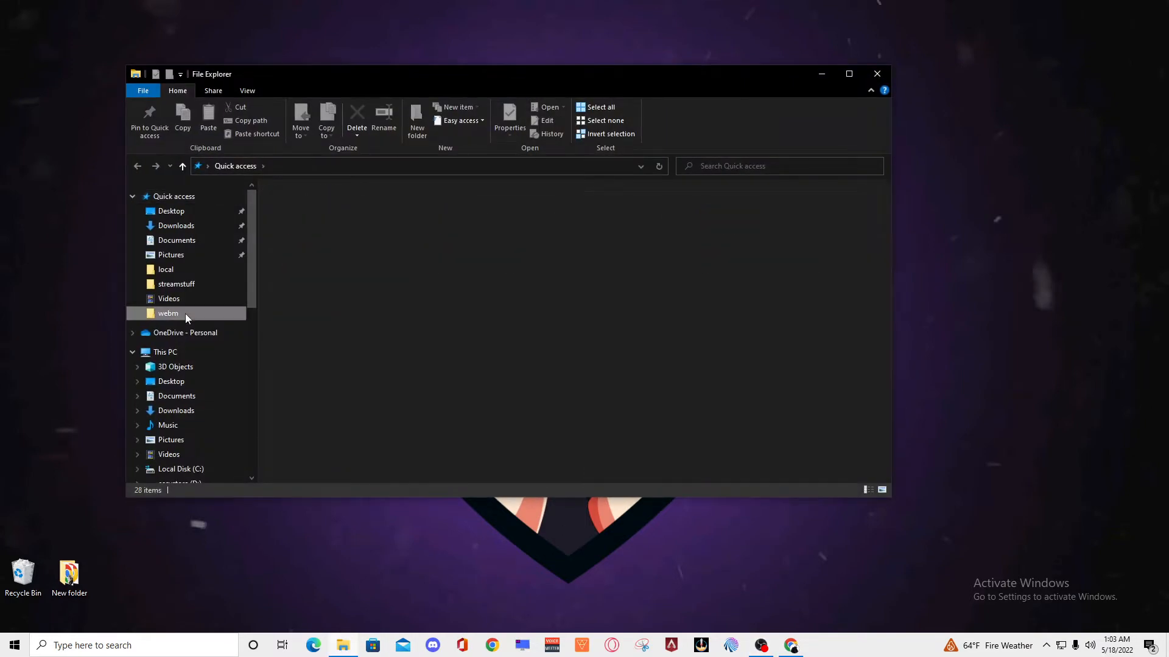
pyautogui.scroll(-3, 514, 391)
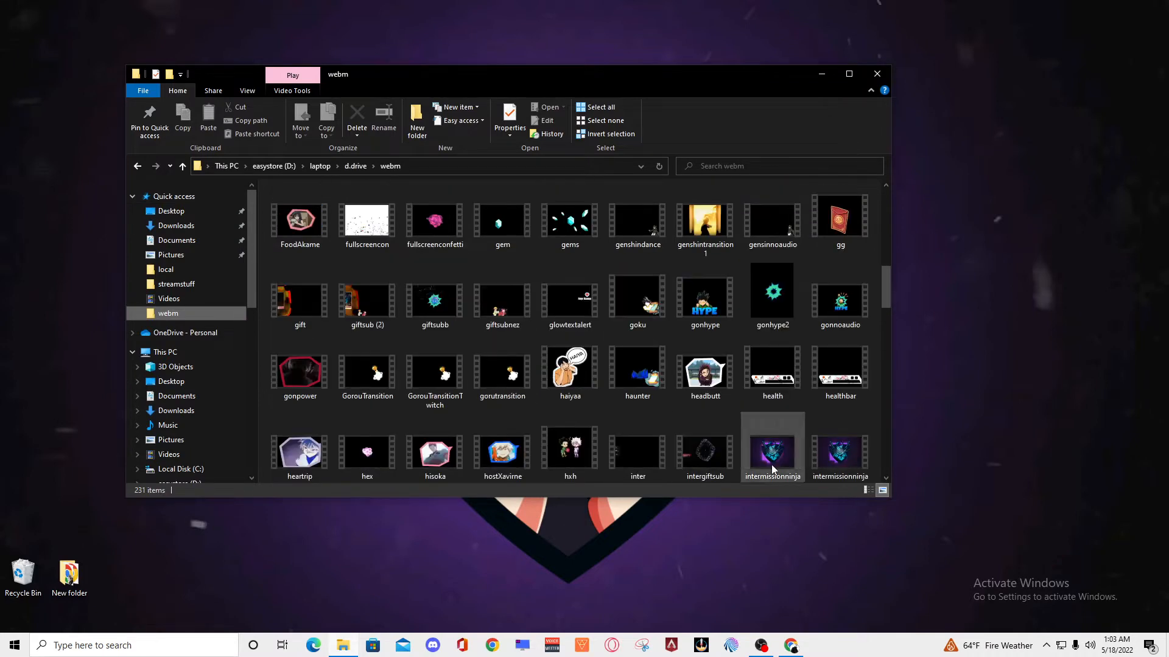
pyautogui.moveTo(890, 501); pyautogui.dragTo(908, 575)
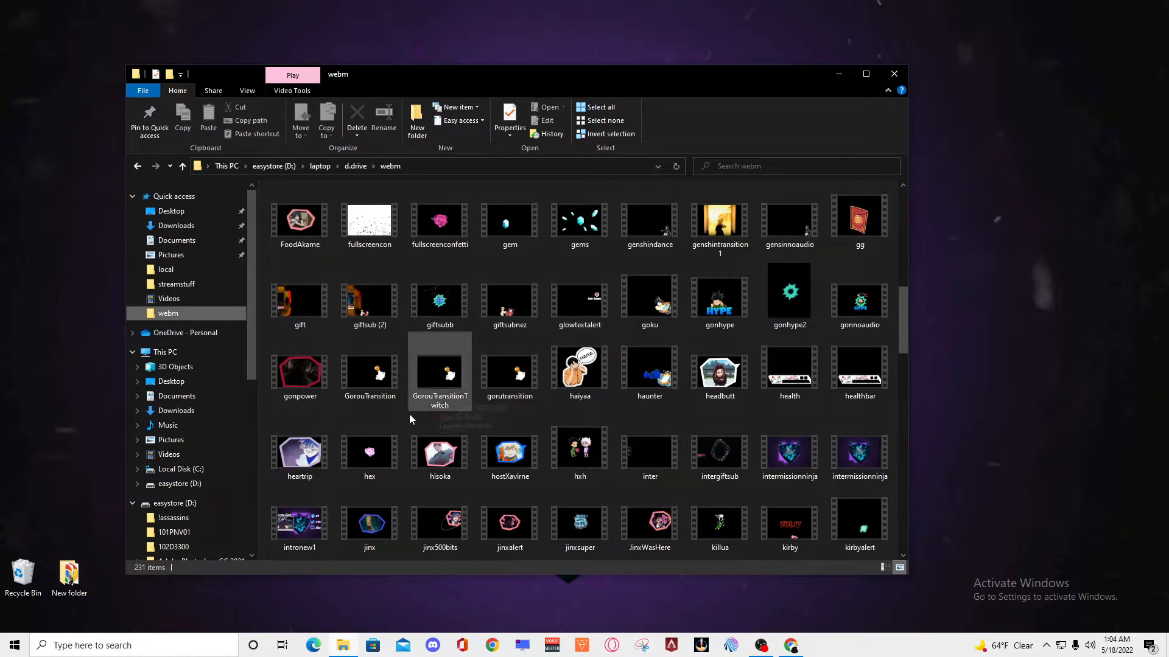
pyautogui.scroll(-6, 539, 455)
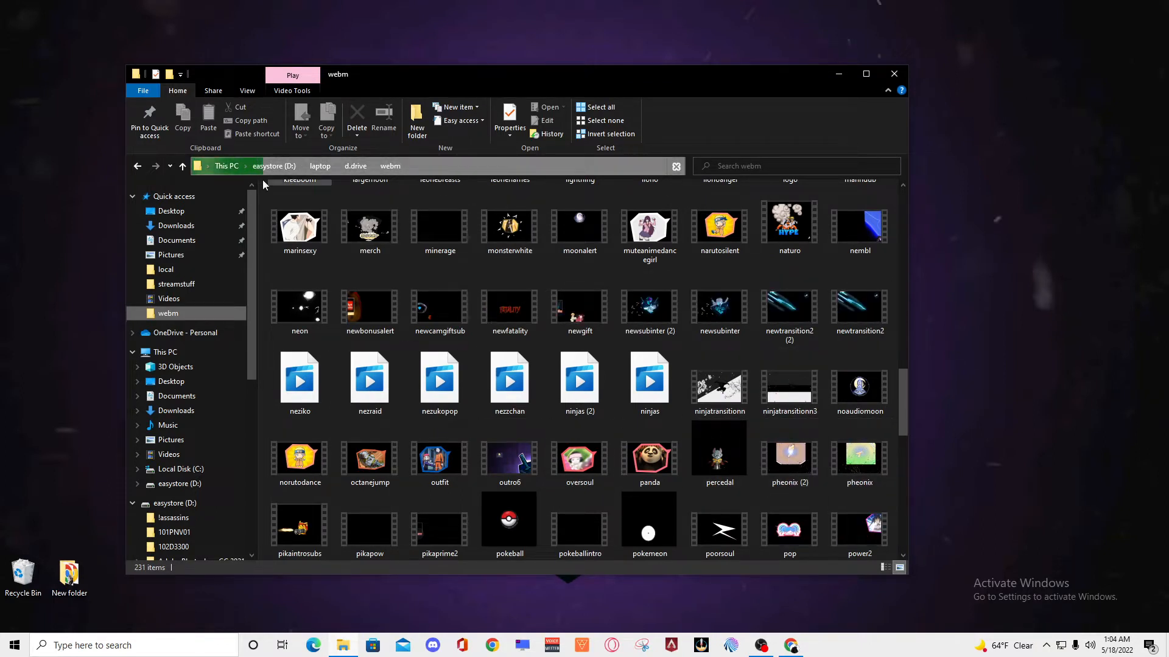
# Step: Play the "pheonix (2)" clip from the webm folder to preview it, and close the player
pyautogui.doubleClick(792, 462)
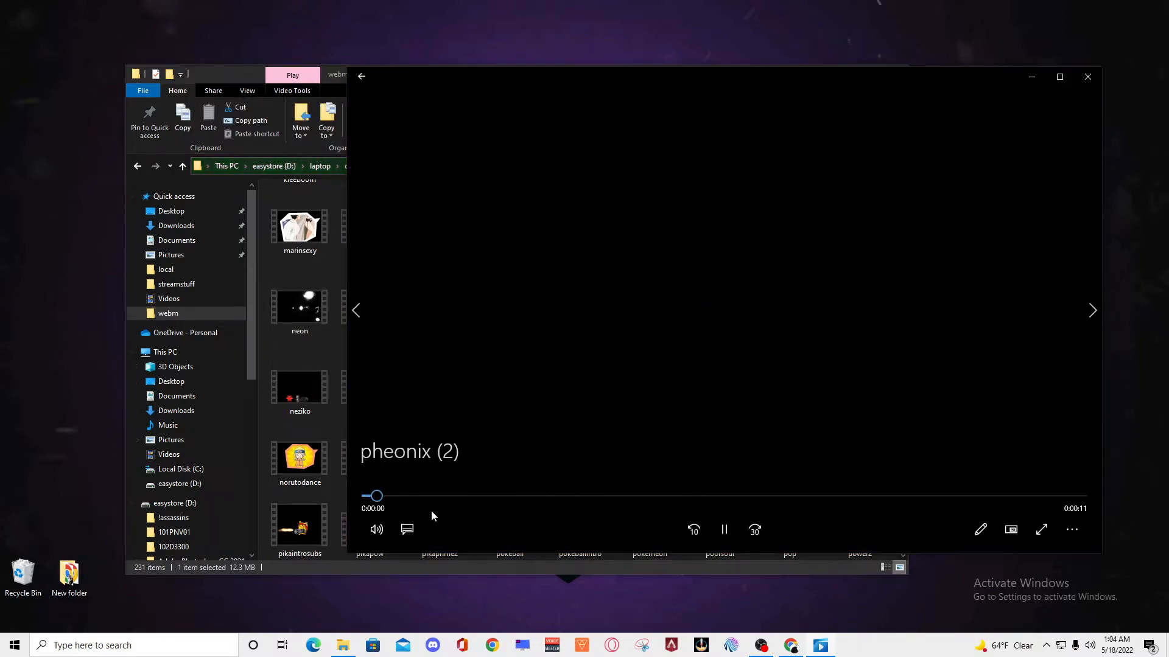
pyautogui.click(377, 529)
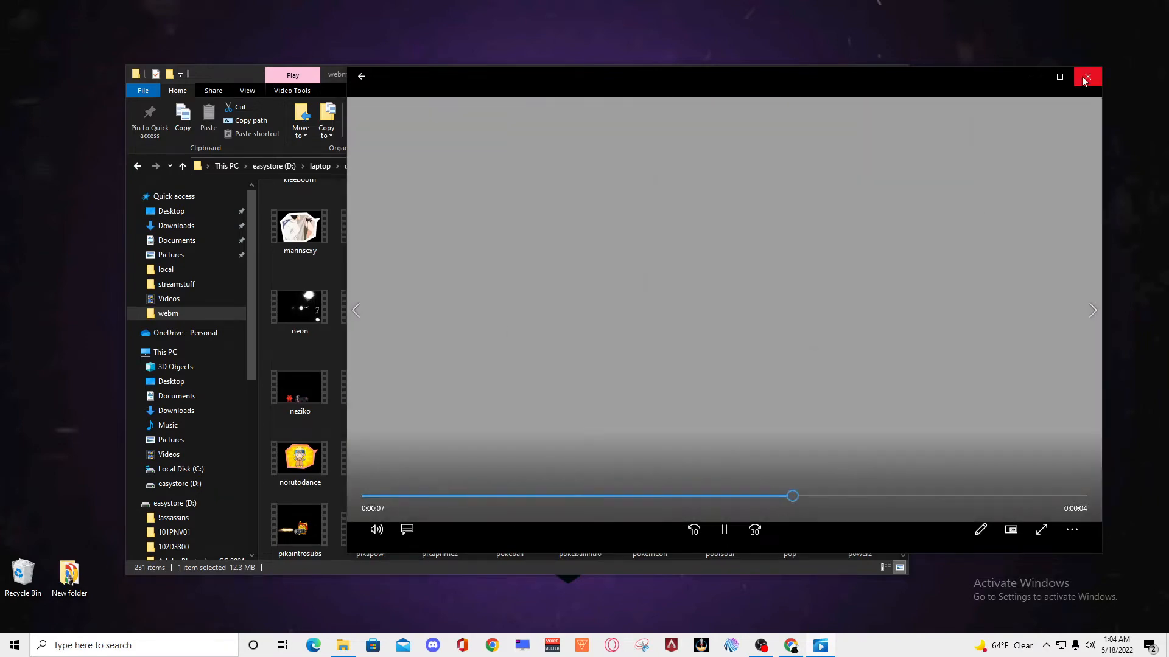
pyautogui.click(1084, 81)
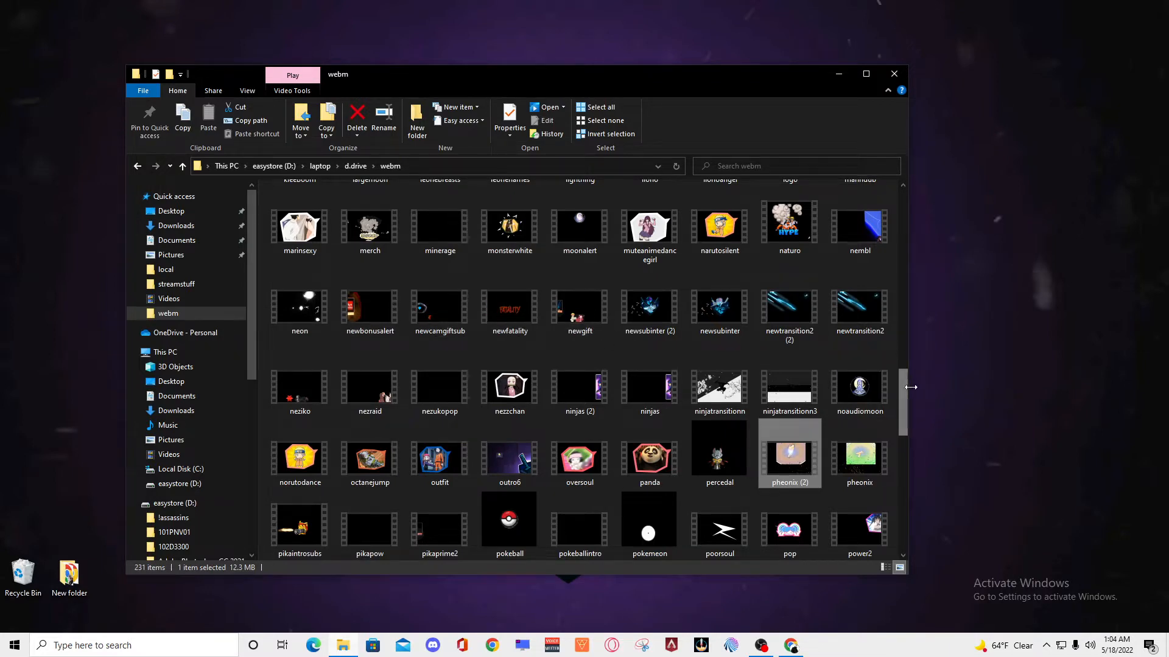
# Step: Widen the folder window, look through the remaining clips to the end of the webm folder, and minimise it
pyautogui.moveTo(908, 387); pyautogui.dragTo(941, 396)
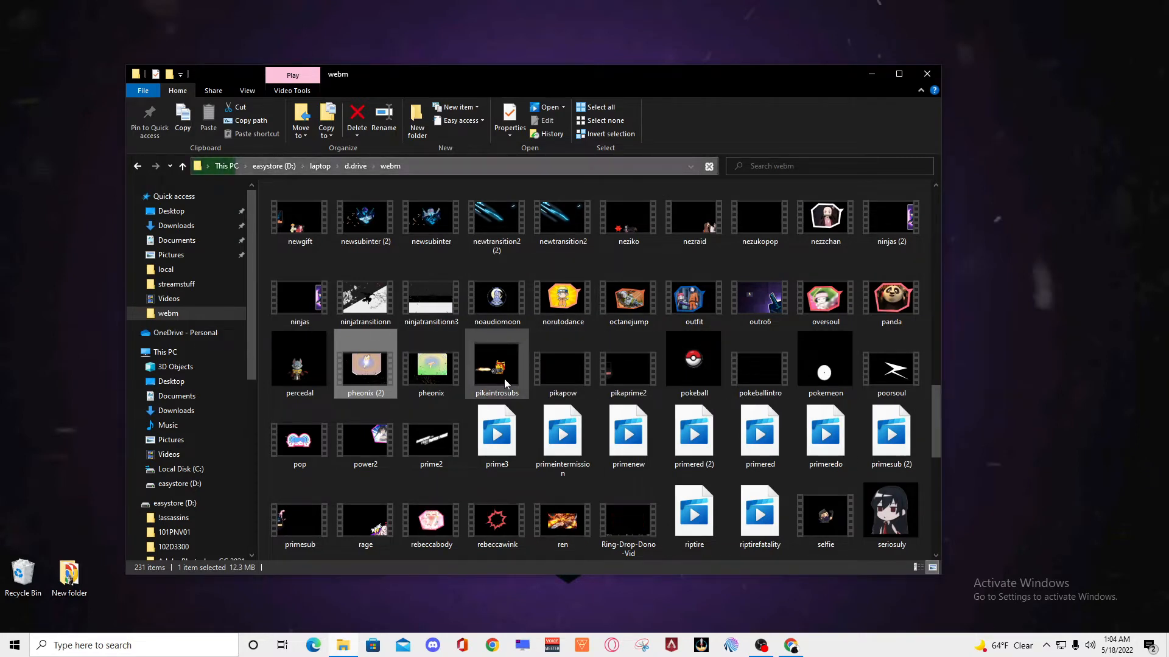
pyautogui.scroll(-5, 621, 481)
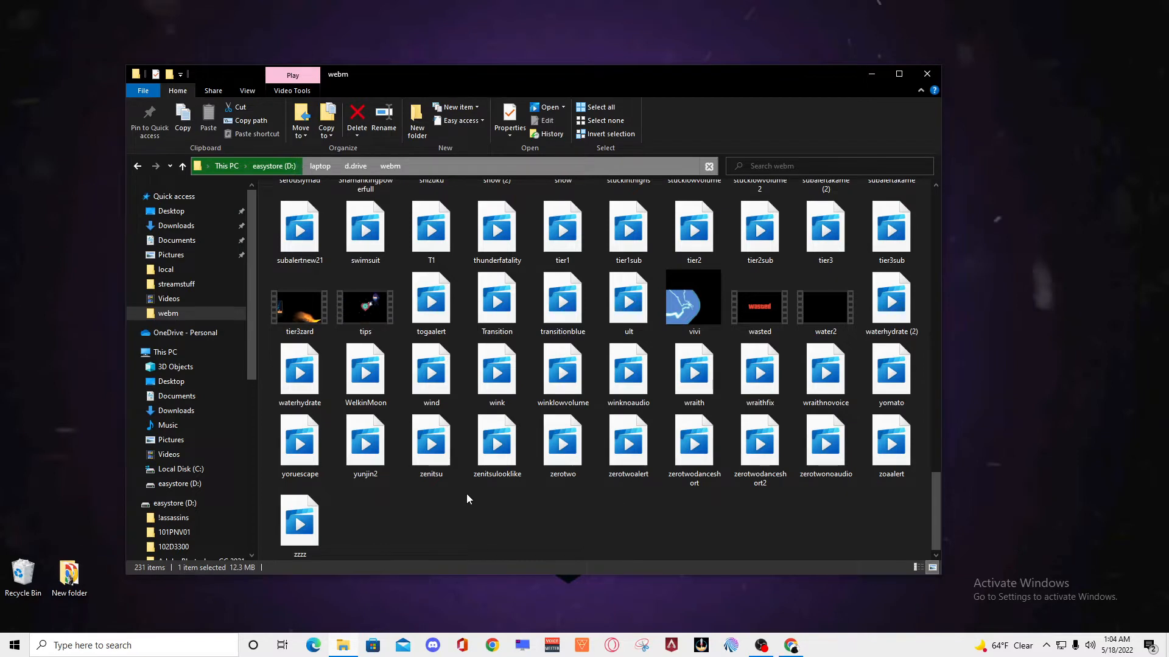
pyautogui.click(871, 75)
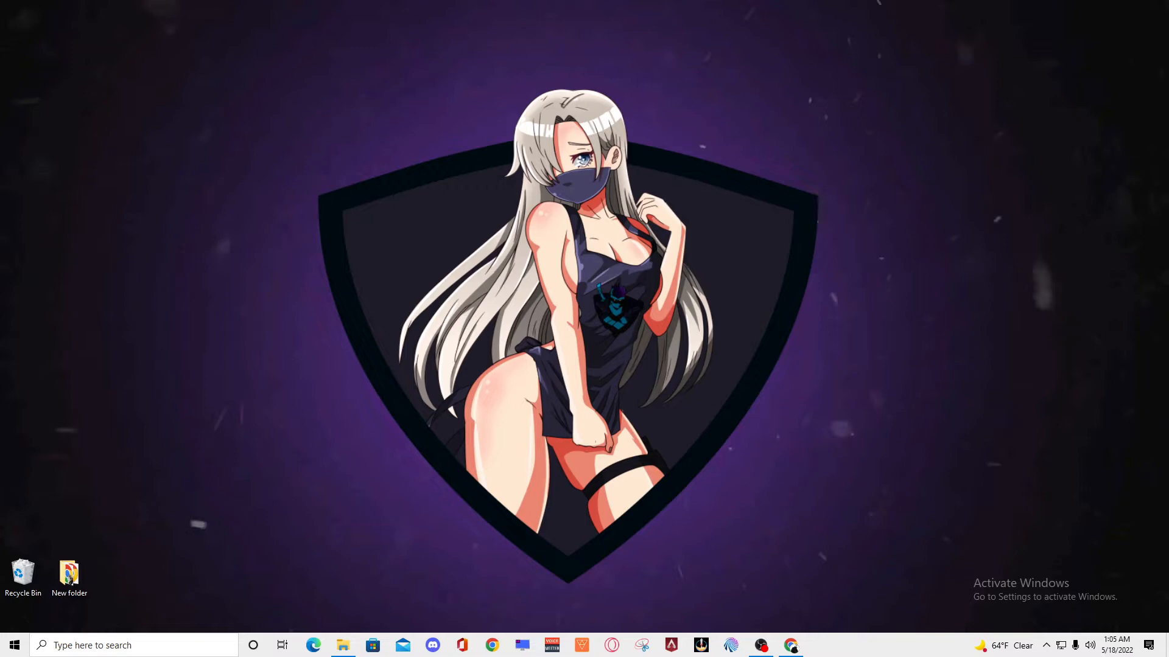
# Step: Bring the OBS window onto this display to view its scene and sources, and move it away again
pyautogui.moveTo(0, 207); pyautogui.dragTo(772, 77)
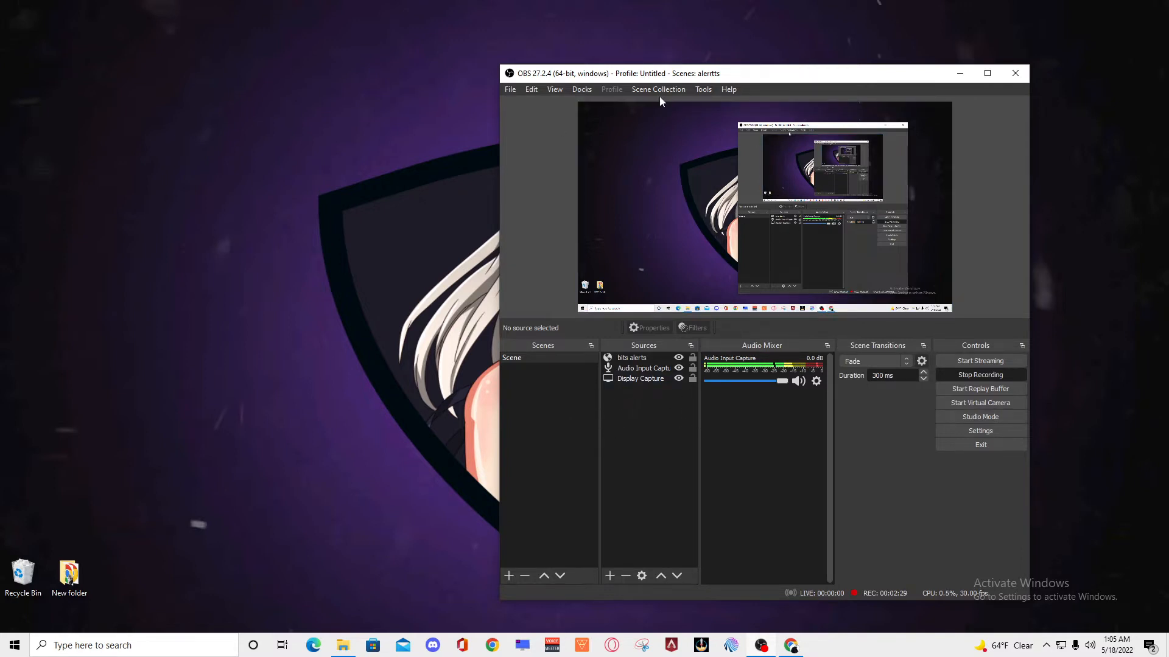
pyautogui.moveTo(672, 72); pyautogui.dragTo(757, 45)
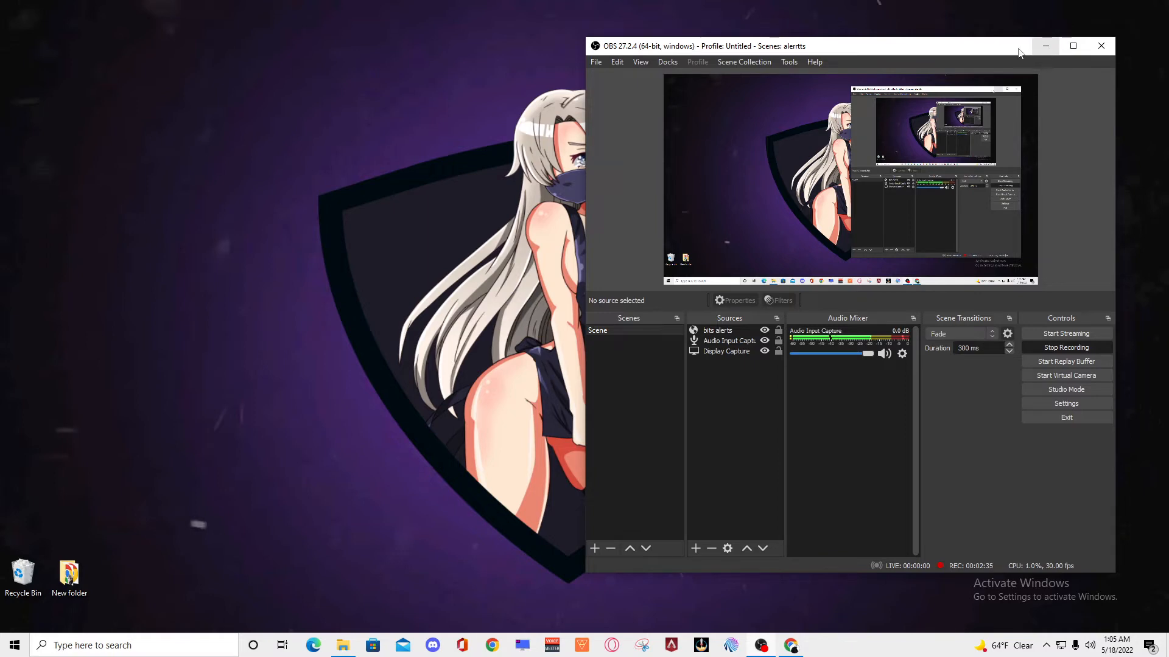
pyautogui.moveTo(980, 48); pyautogui.dragTo(0, 118)
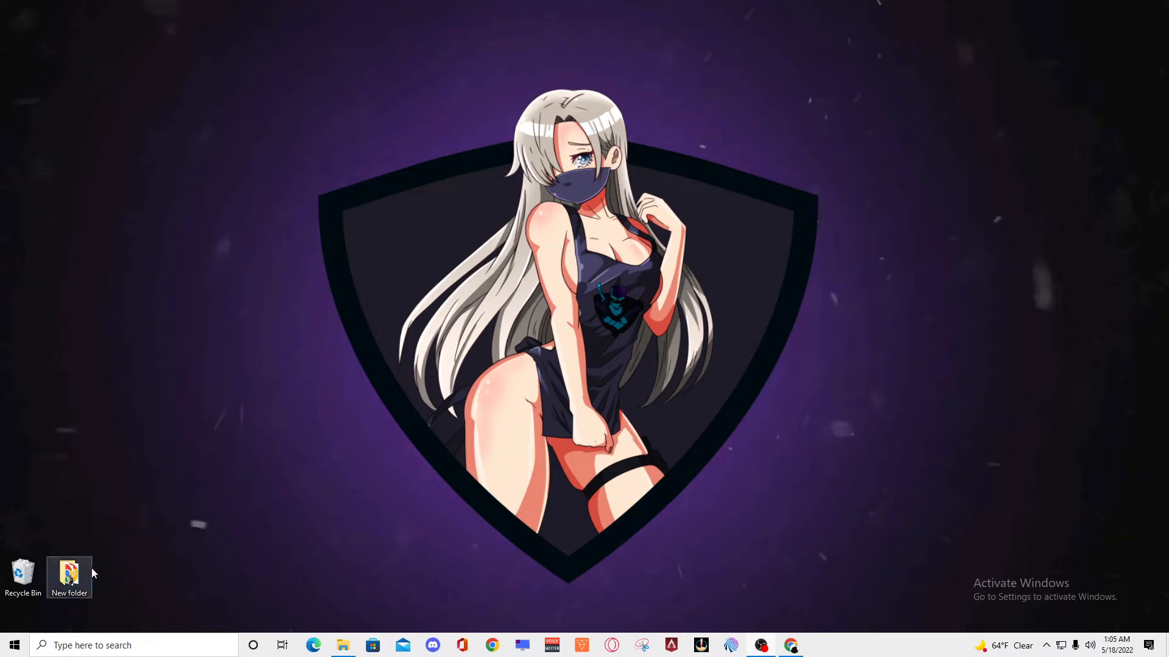
# Step: Open the StreamElements dashboard in Chrome and go to the My Overlays page in the streaming tools
pyautogui.click(493, 646)
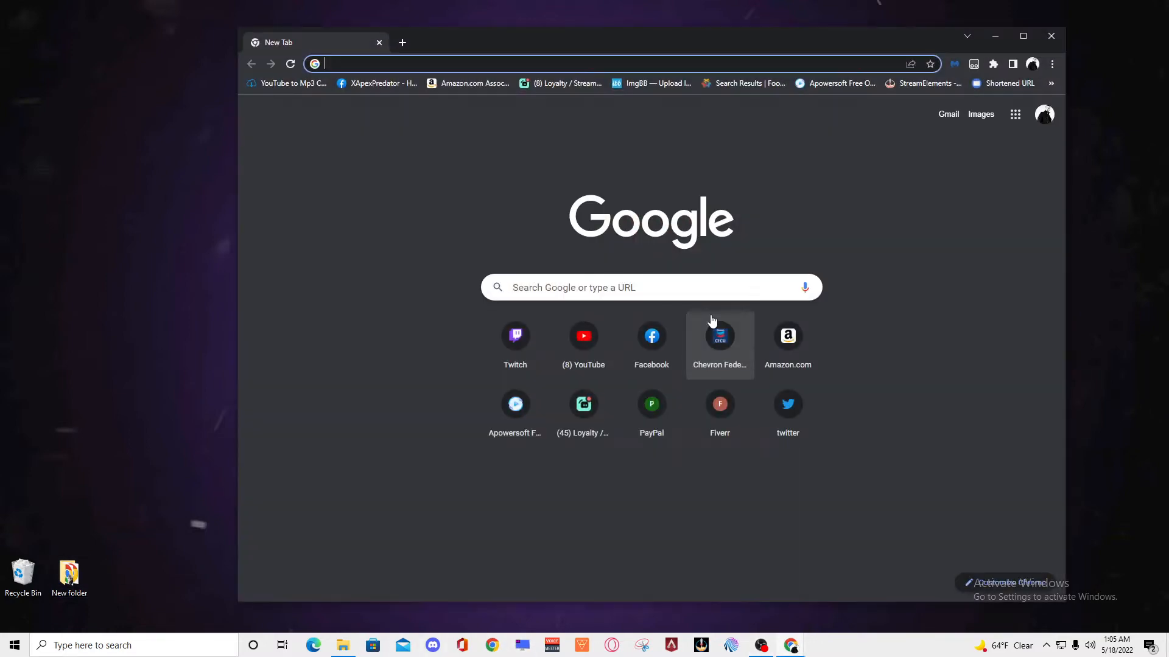
pyautogui.click(912, 90)
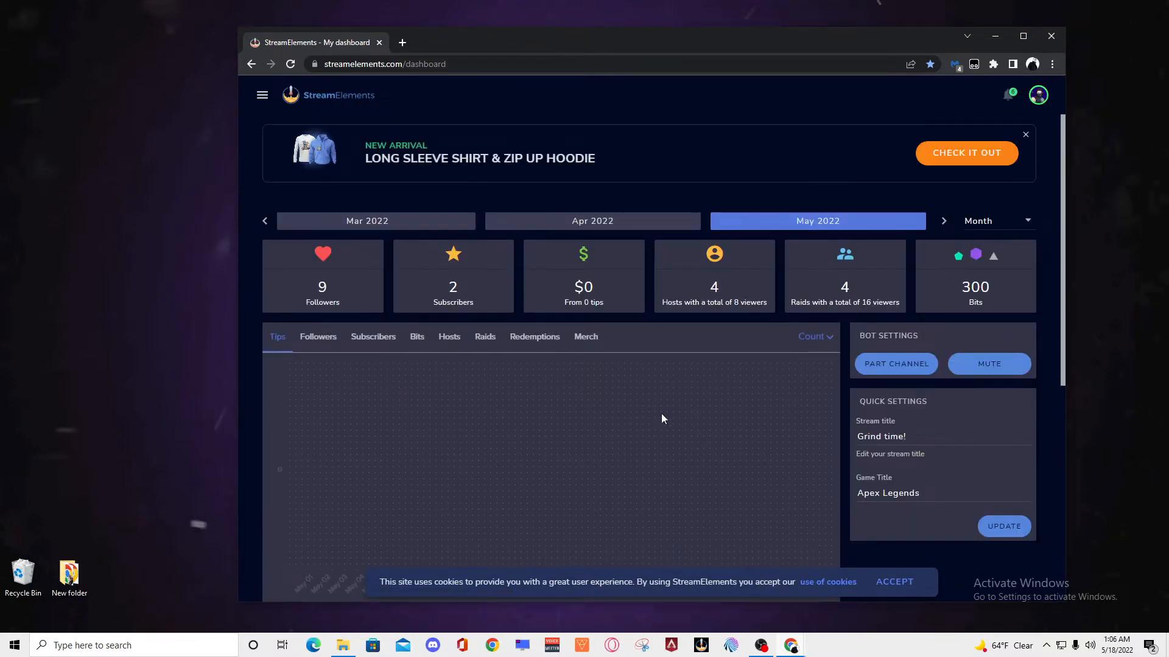
pyautogui.click(260, 98)
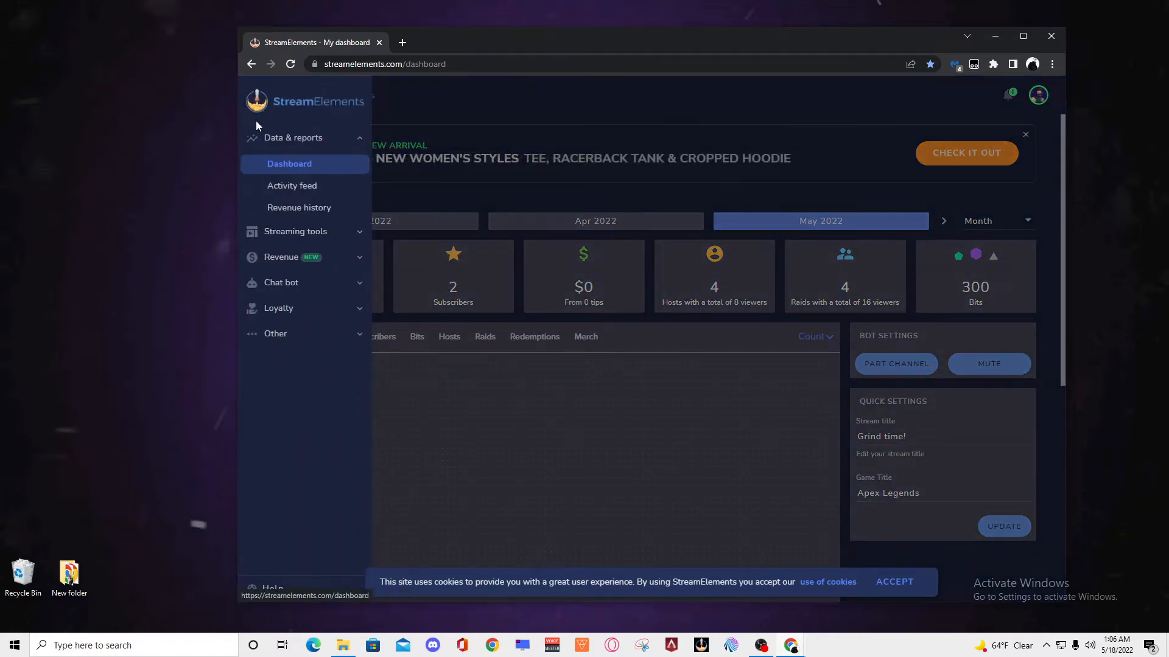
pyautogui.click(345, 232)
pyautogui.click(298, 281)
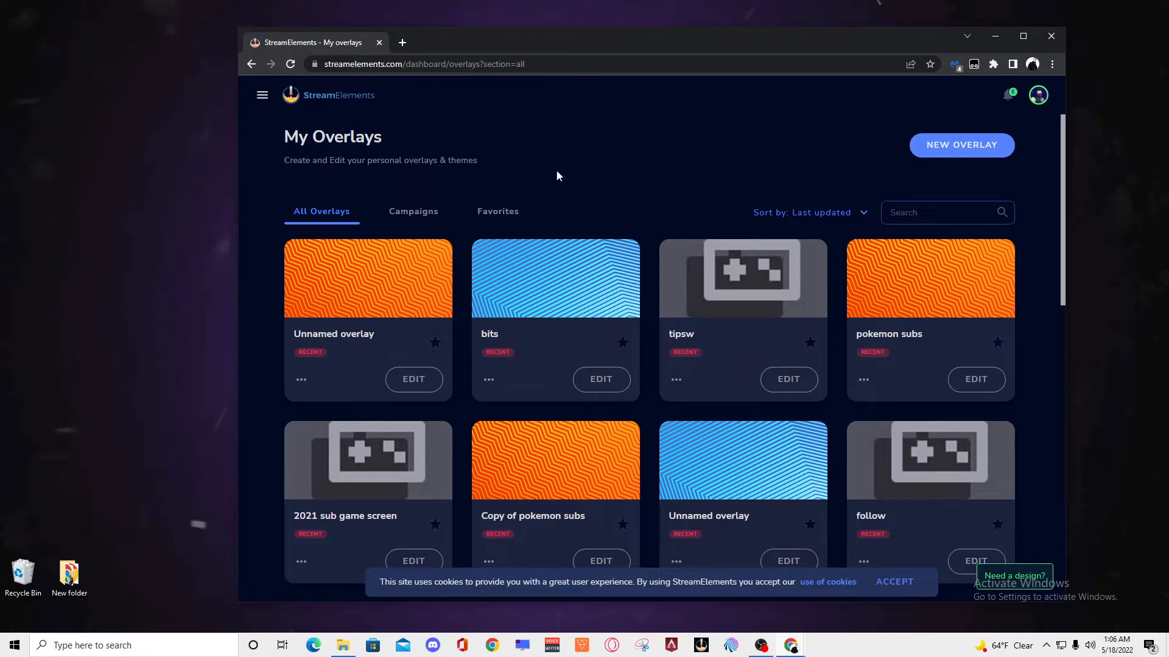
# Step: Look through the existing overlays on the My Overlays page and return to the start of the list
pyautogui.scroll(-10, 651, 411)
pyautogui.scroll(-2, 657, 429)
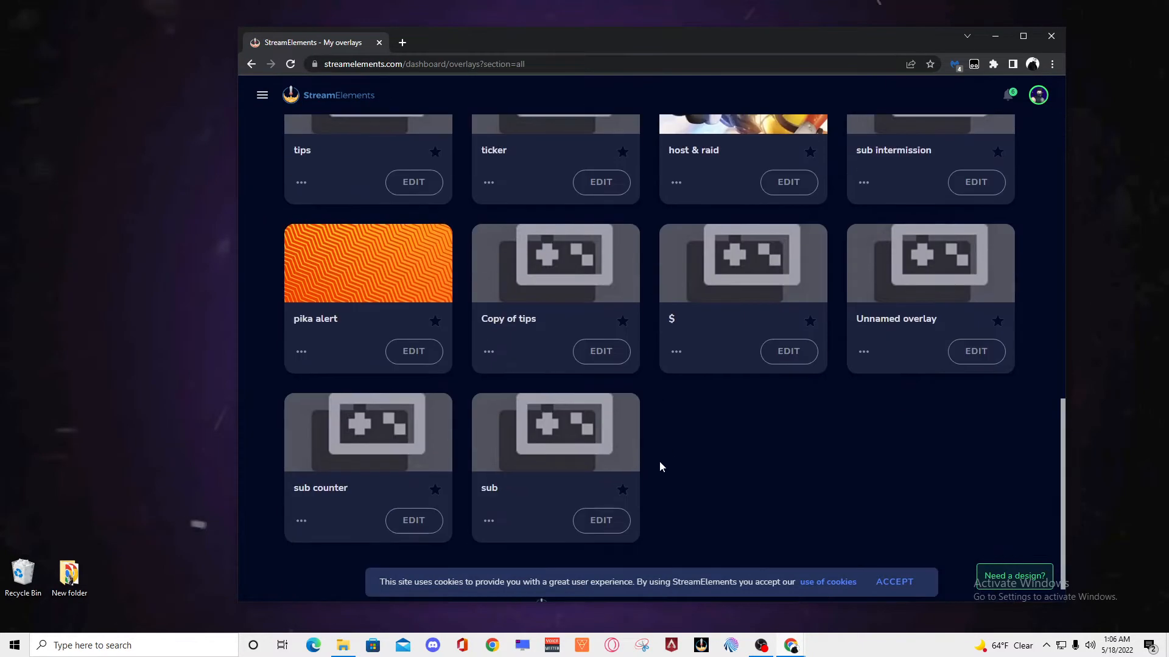
pyautogui.scroll(5, 659, 461)
pyautogui.scroll(2, 359, 539)
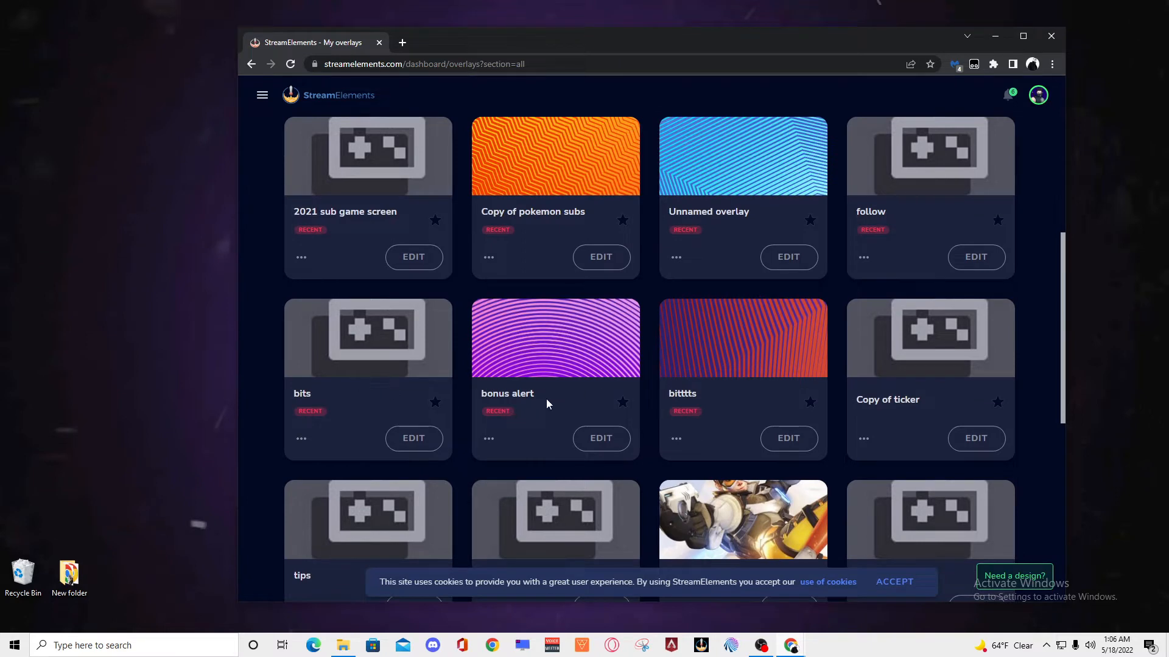
pyautogui.scroll(1, 493, 413)
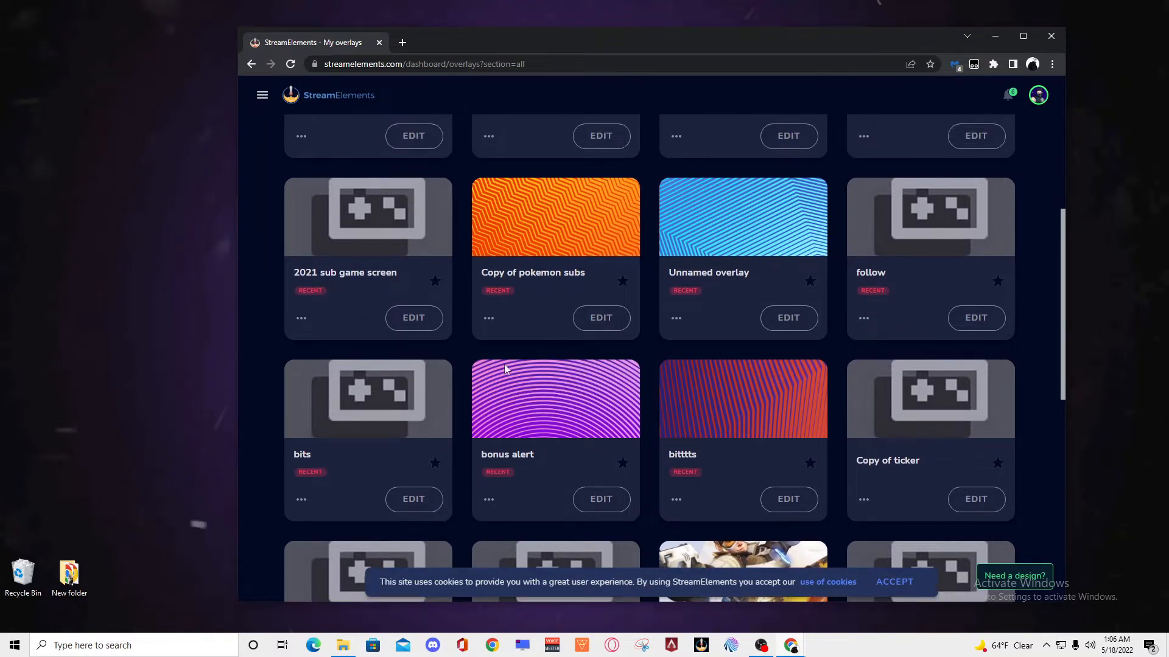
pyautogui.scroll(2, 542, 402)
pyautogui.scroll(2, 582, 433)
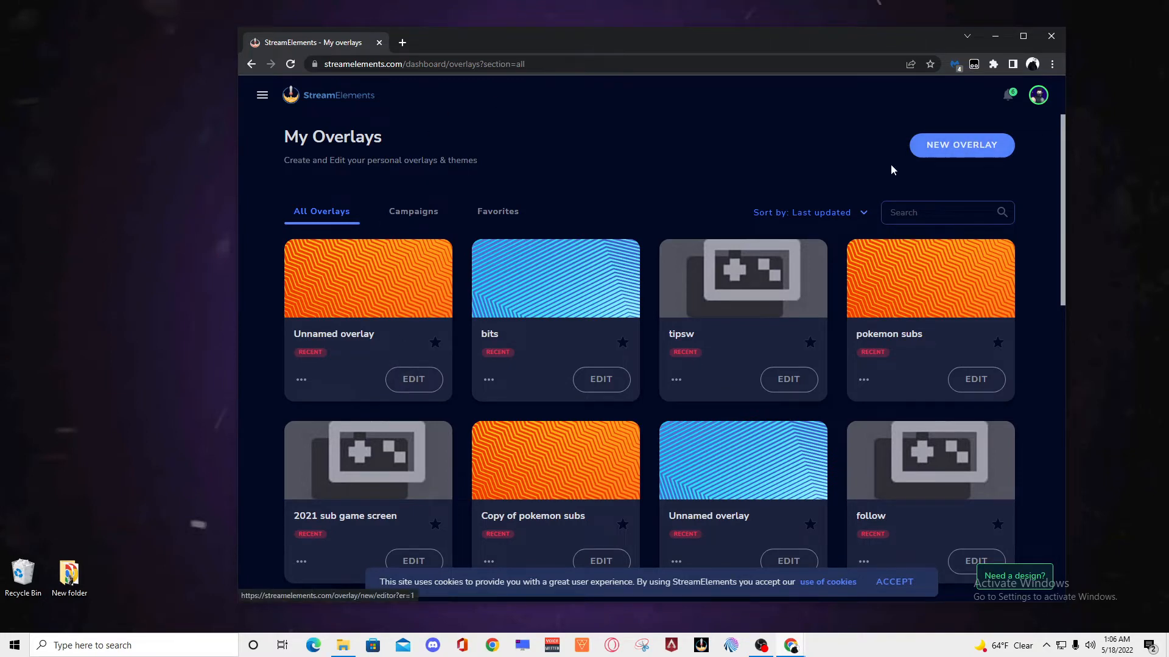
# Step: Create a new overlay at 1080p resolution and widen the browser window to enlarge the overlay editor
pyautogui.click(997, 152)
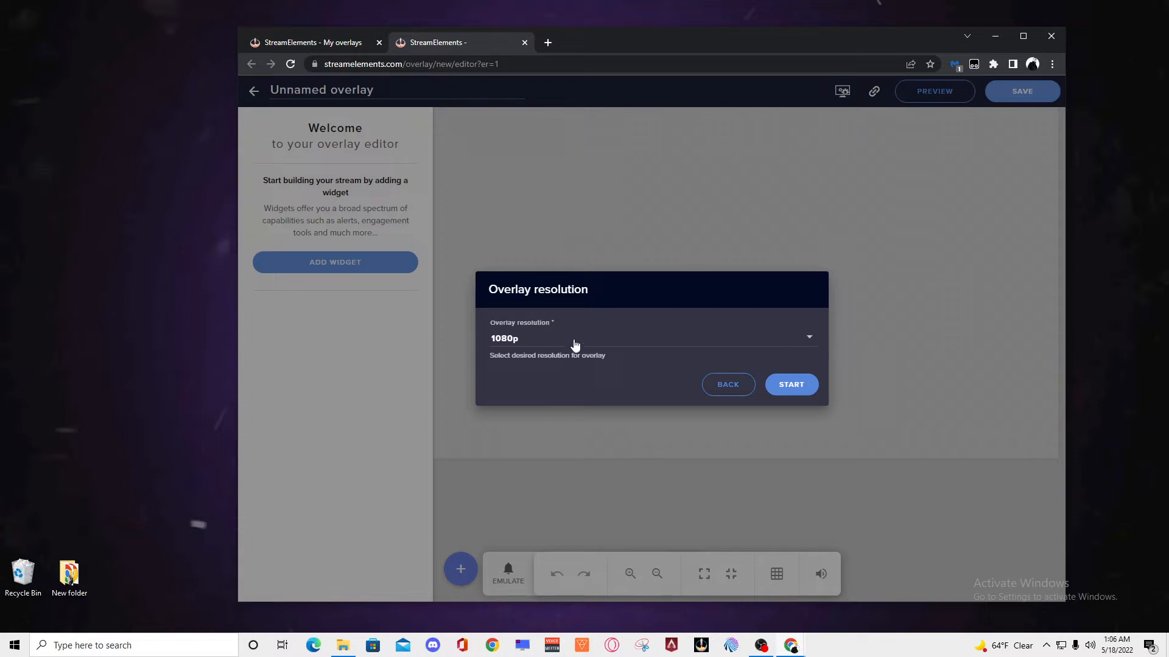
pyautogui.click(776, 396)
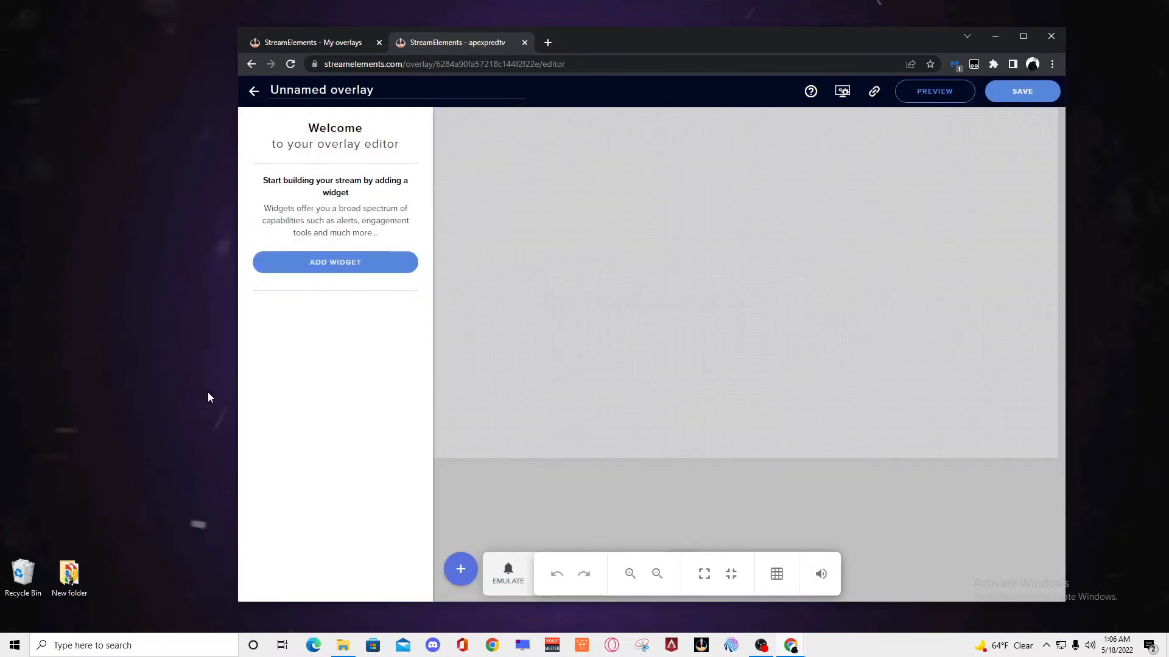
pyautogui.moveTo(238, 403); pyautogui.dragTo(167, 403)
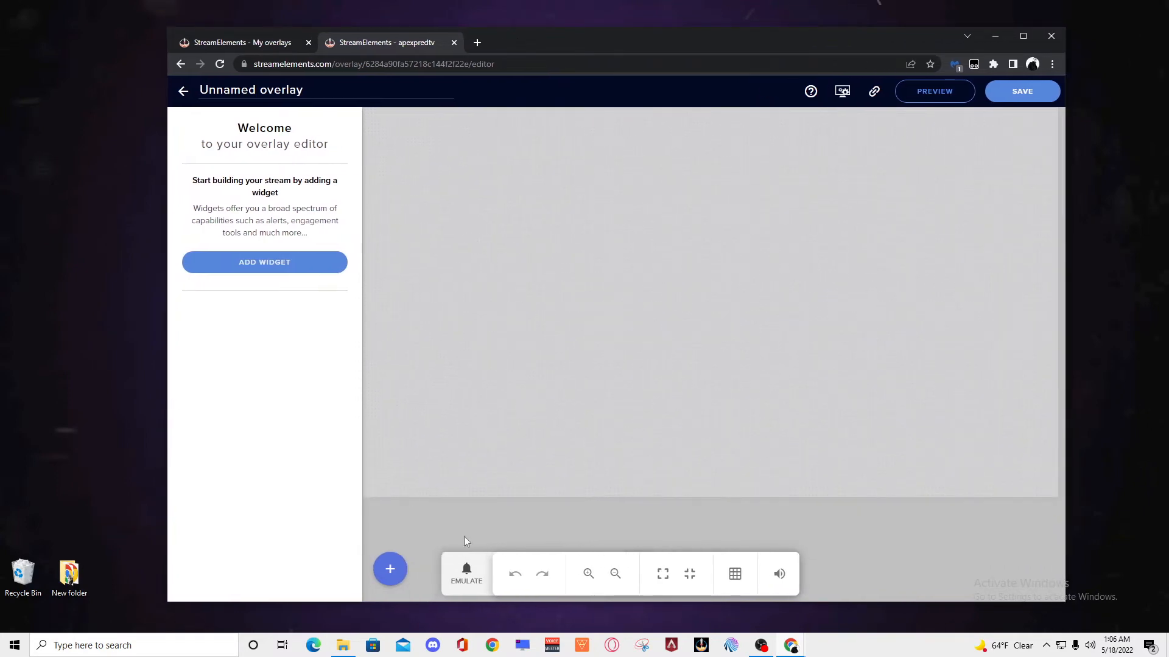
# Step: Add an alert box widget from the Alerts category to the new overlay
pyautogui.click(390, 569)
pyautogui.moveTo(451, 401)
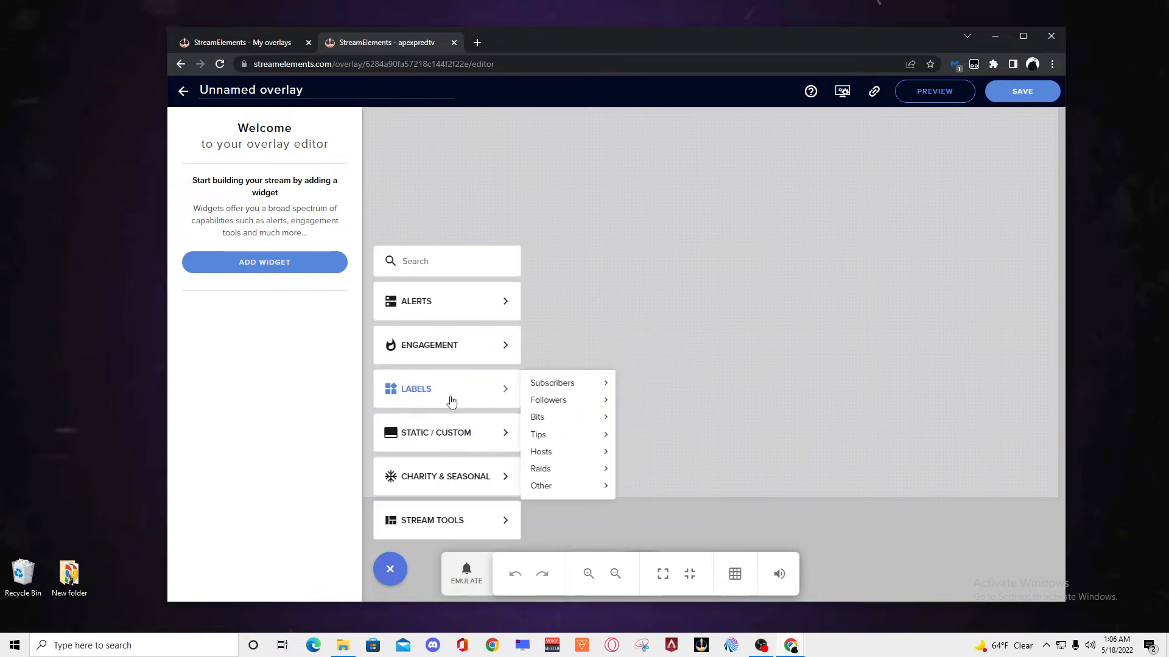
pyautogui.moveTo(445, 436)
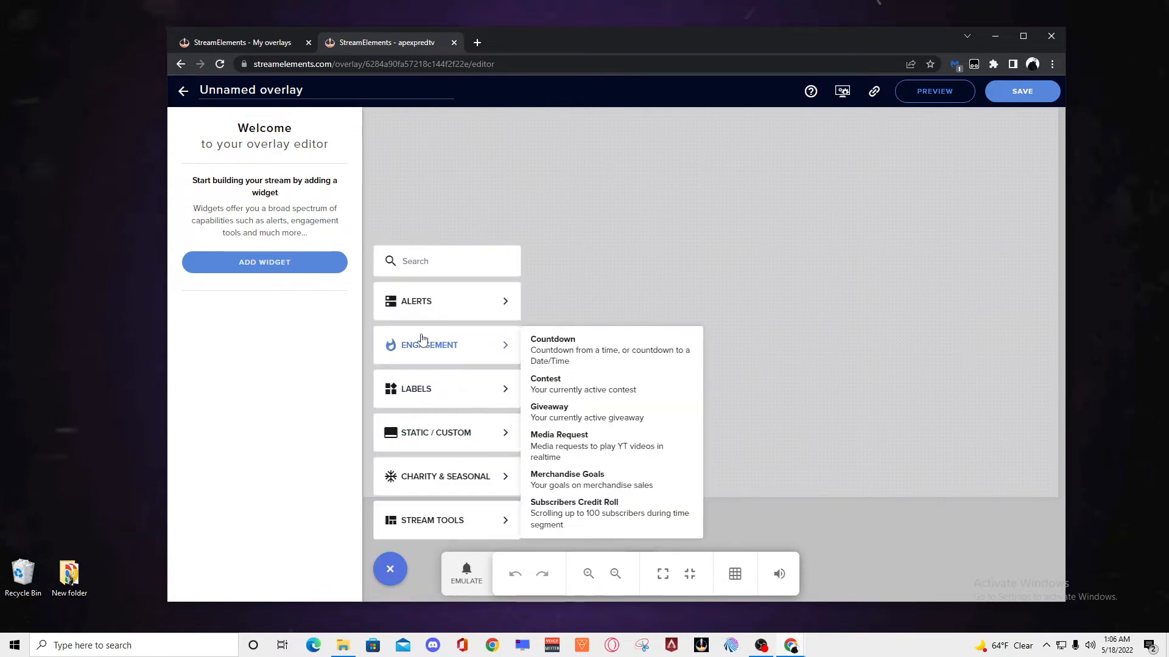
pyautogui.moveTo(429, 312)
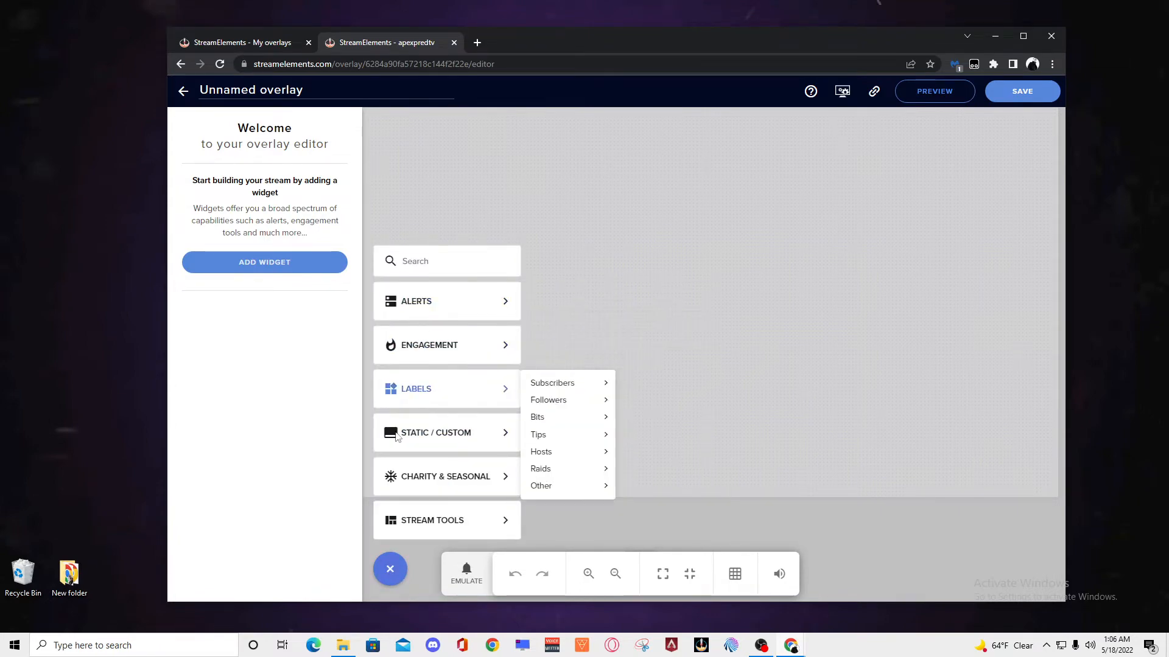
pyautogui.click(577, 310)
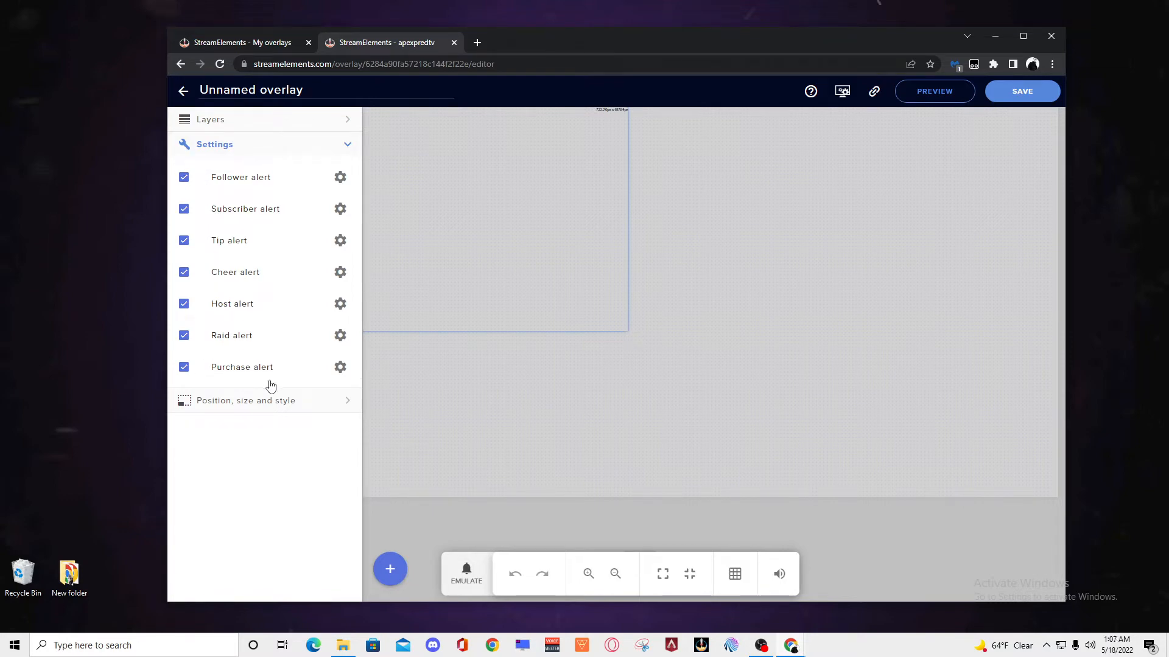
# Step: Disable the follower, subscriber, tip, host, raid and purchase alerts in the widget, leaving only the cheer alert enabled
pyautogui.click(184, 179)
pyautogui.click(185, 210)
pyautogui.click(184, 241)
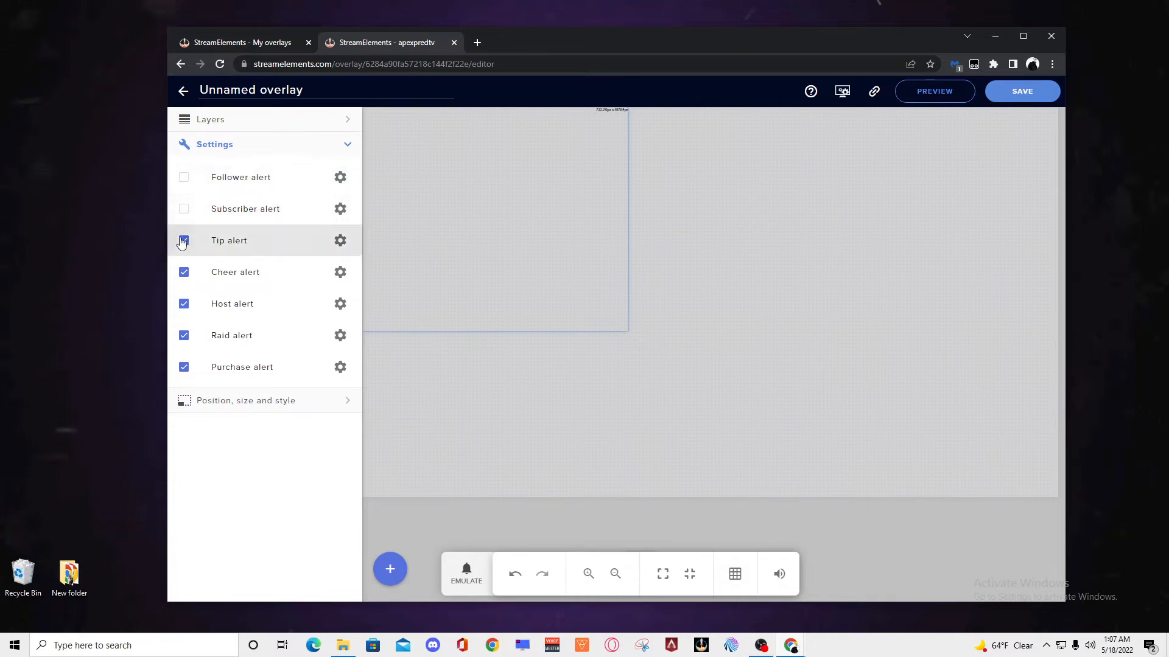
pyautogui.click(183, 303)
pyautogui.click(184, 335)
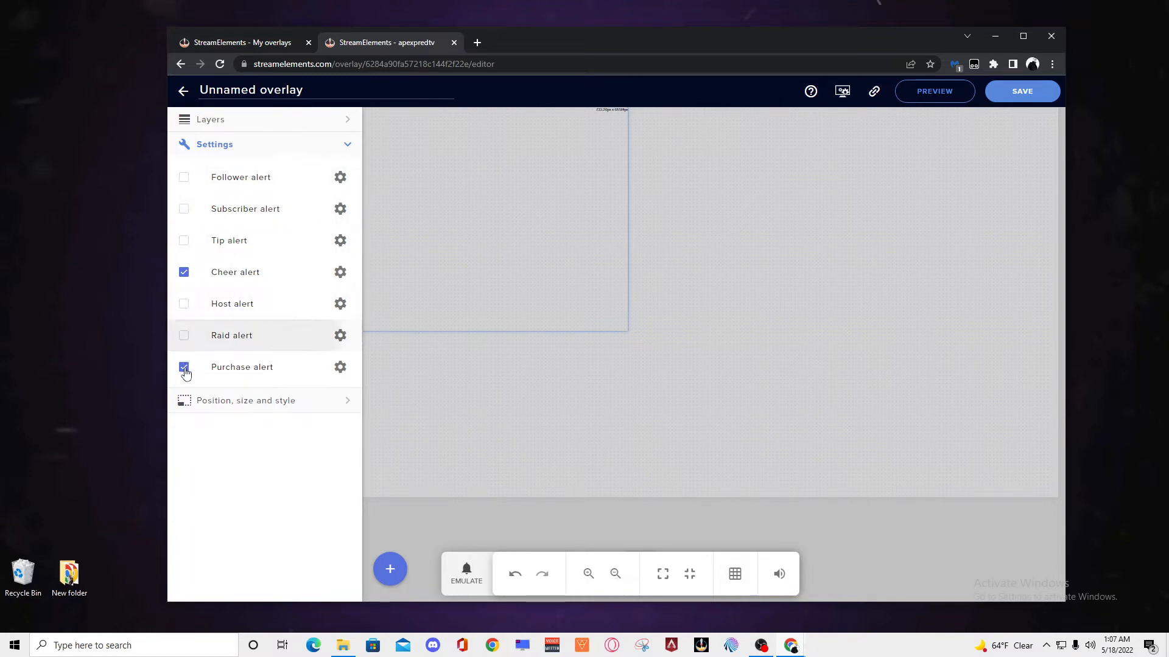
pyautogui.click(184, 367)
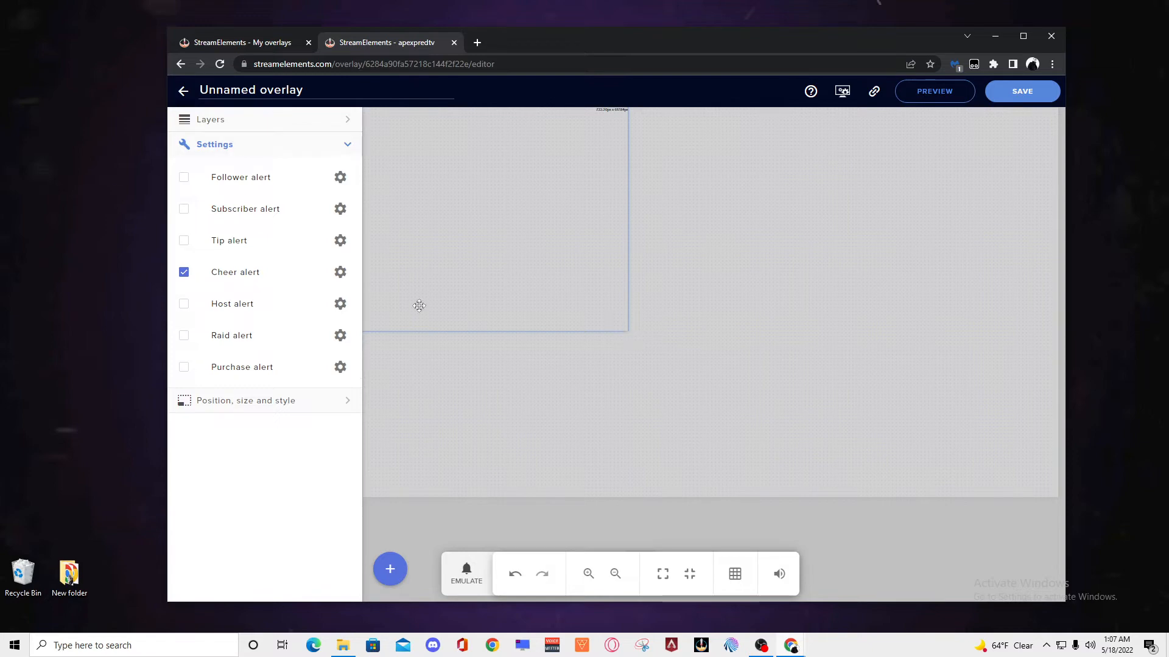
# Step: Open the alert box's position and size settings and switch to OBS to check the canvas resolution in its video settings
pyautogui.click(345, 402)
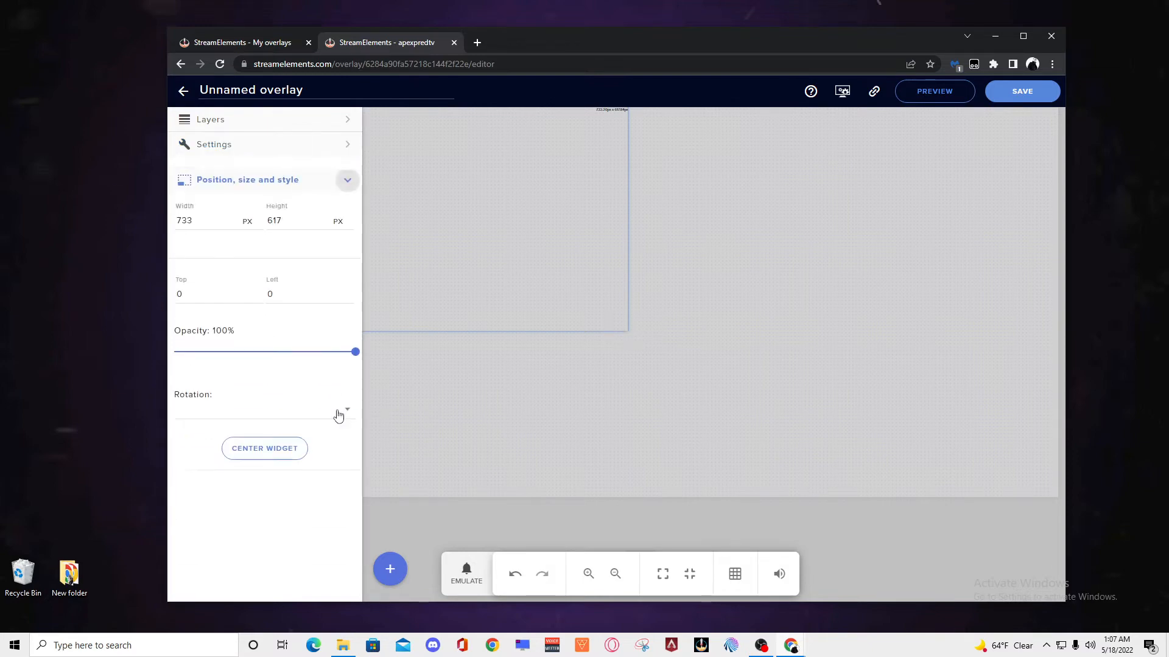
pyautogui.click(220, 208)
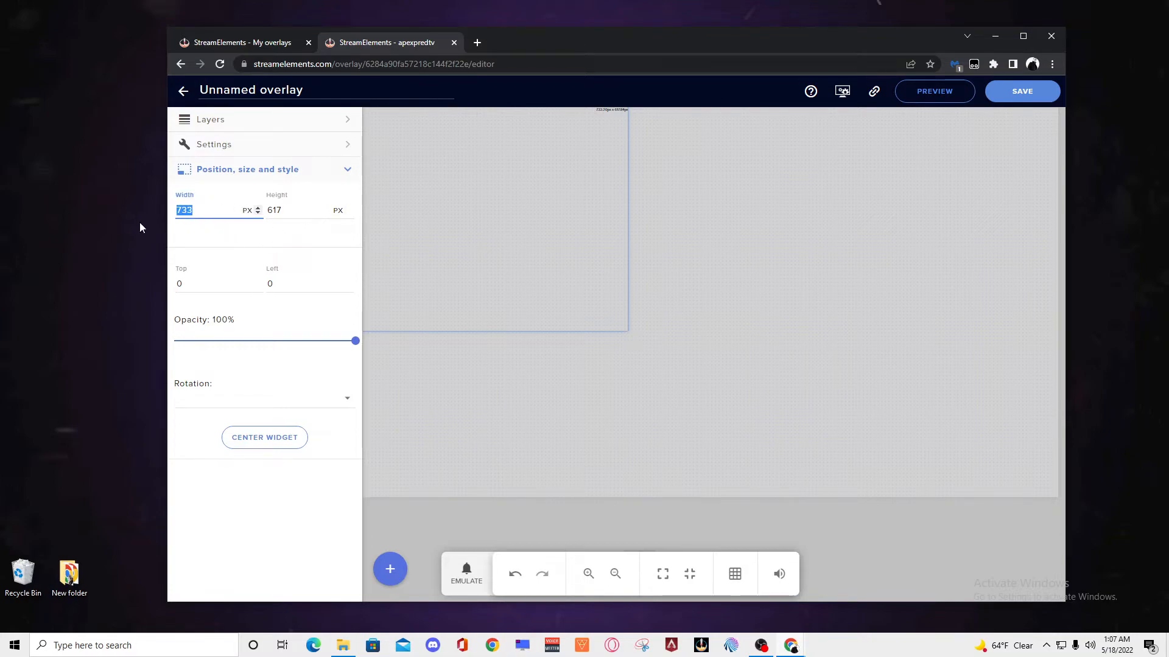
pyautogui.click(761, 646)
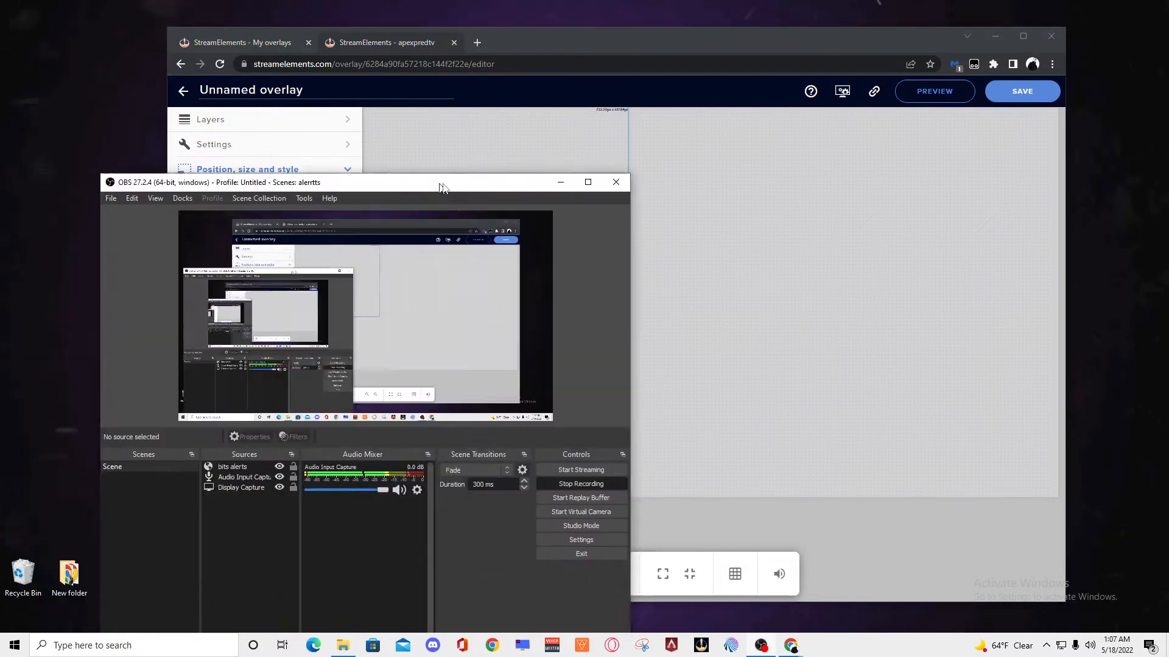
pyautogui.moveTo(441, 184); pyautogui.dragTo(802, 89)
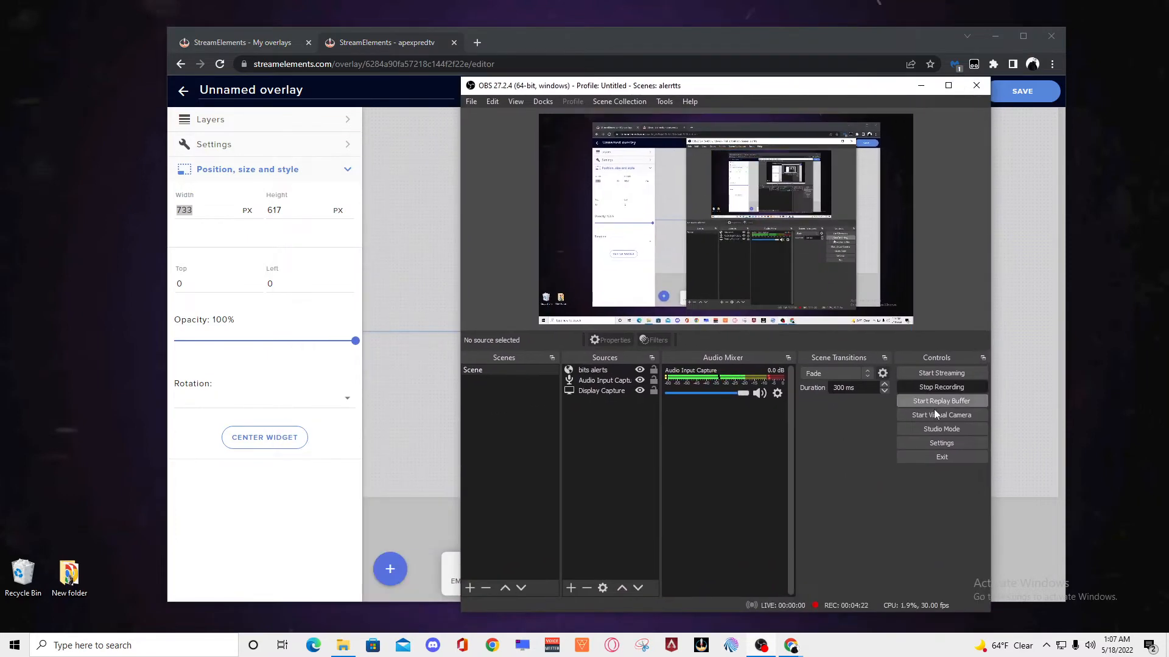
pyautogui.click(949, 442)
pyautogui.click(463, 238)
pyautogui.click(469, 269)
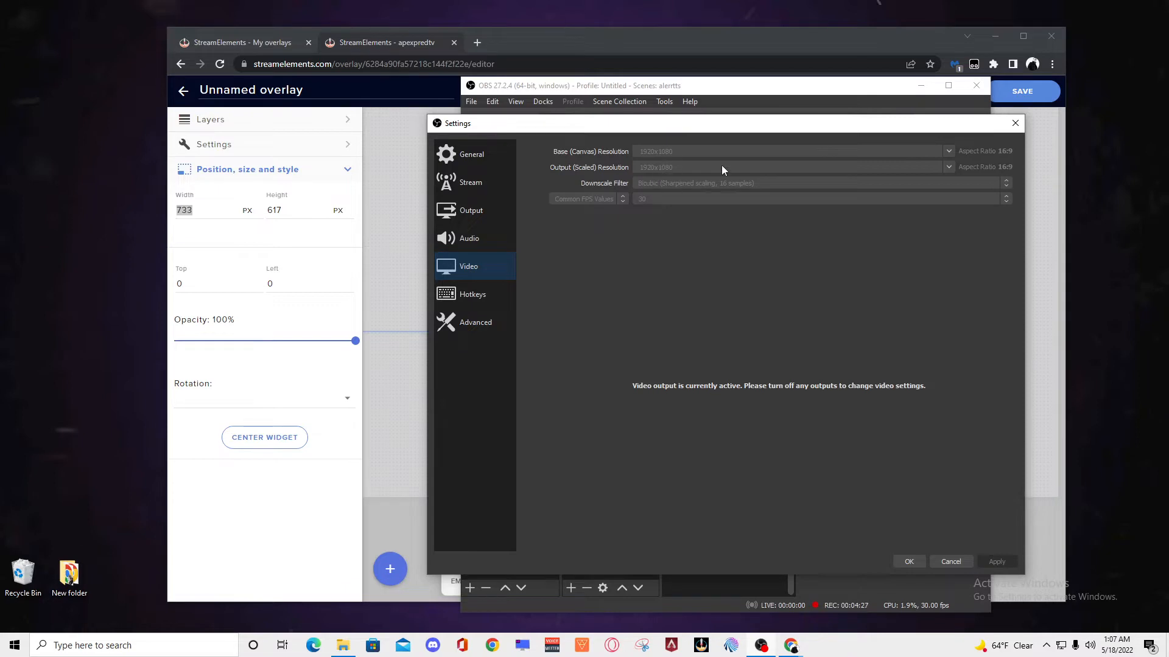
# Step: Back in StreamElements, set the alert box widget's width to 1920 px and height to 1080 px
pyautogui.click(208, 215)
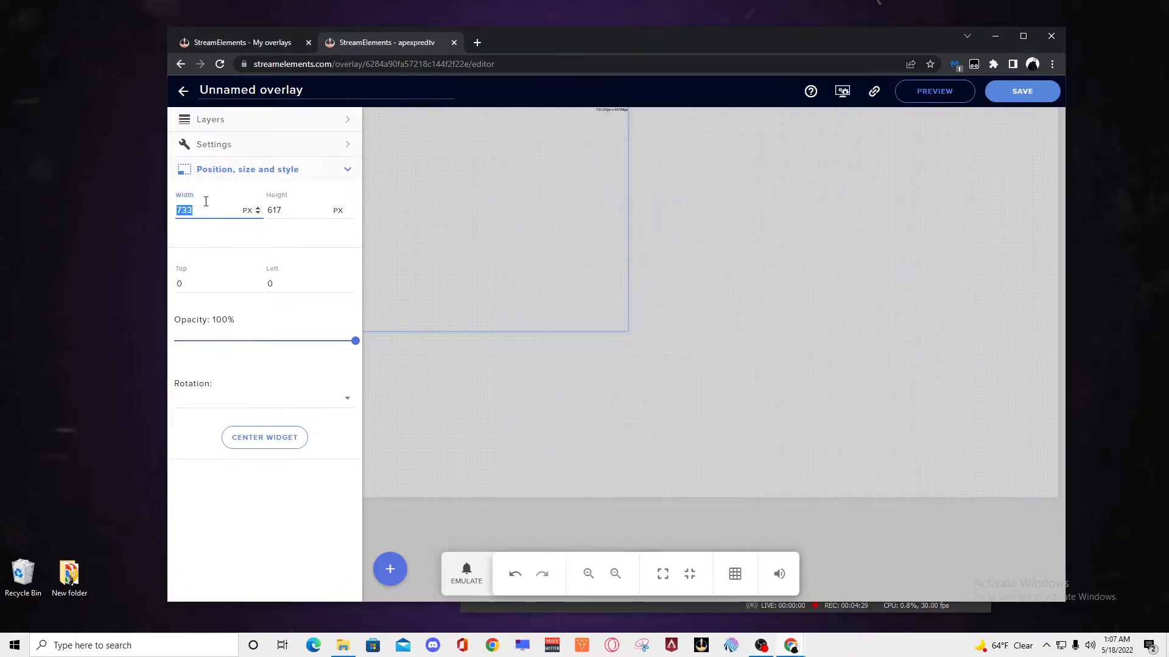
pyautogui.write('1920')
pyautogui.press('Tab')
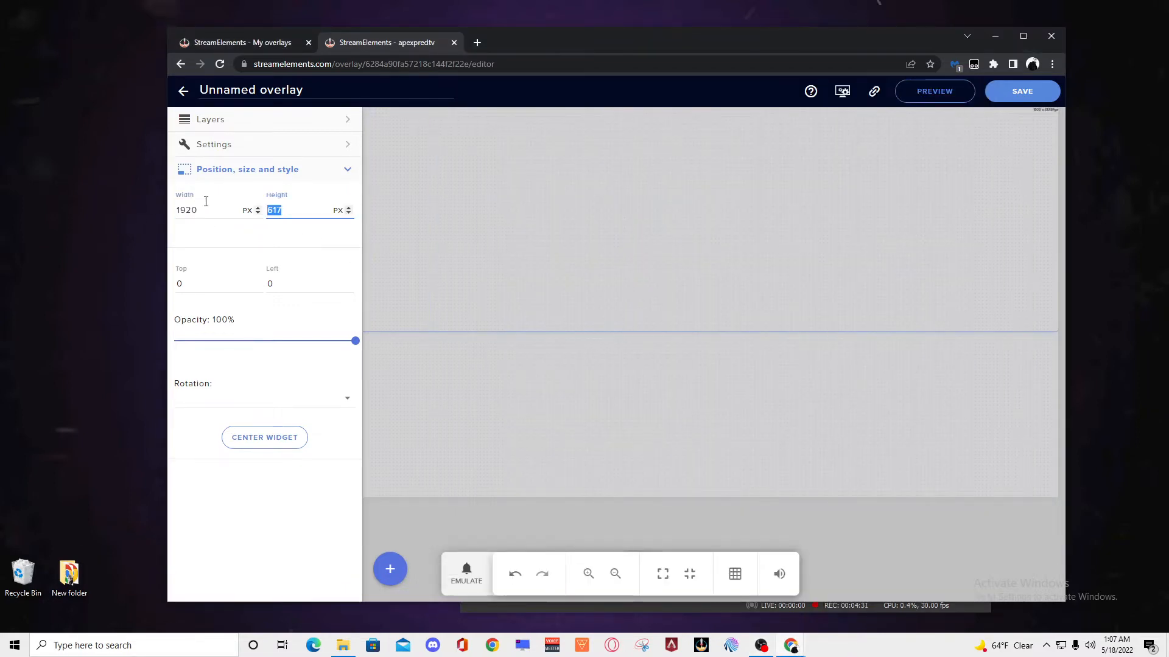
pyautogui.write('1080')
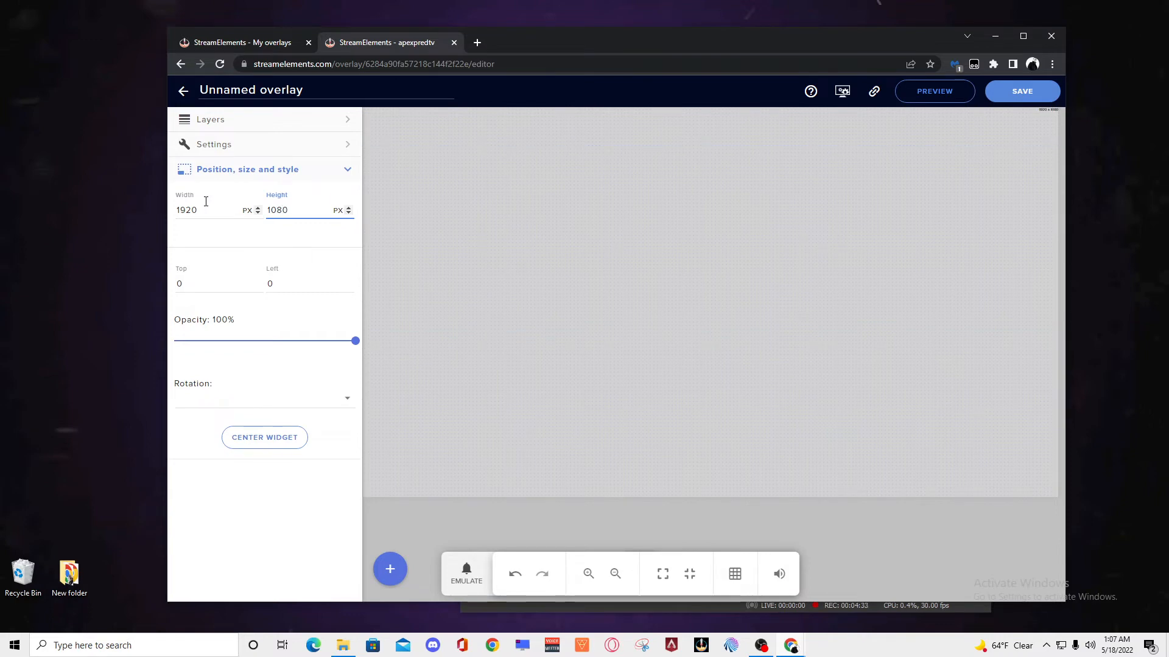
# Step: In the cheer alert's advanced settings, clear the default video and choose the text over image layout
pyautogui.click(317, 148)
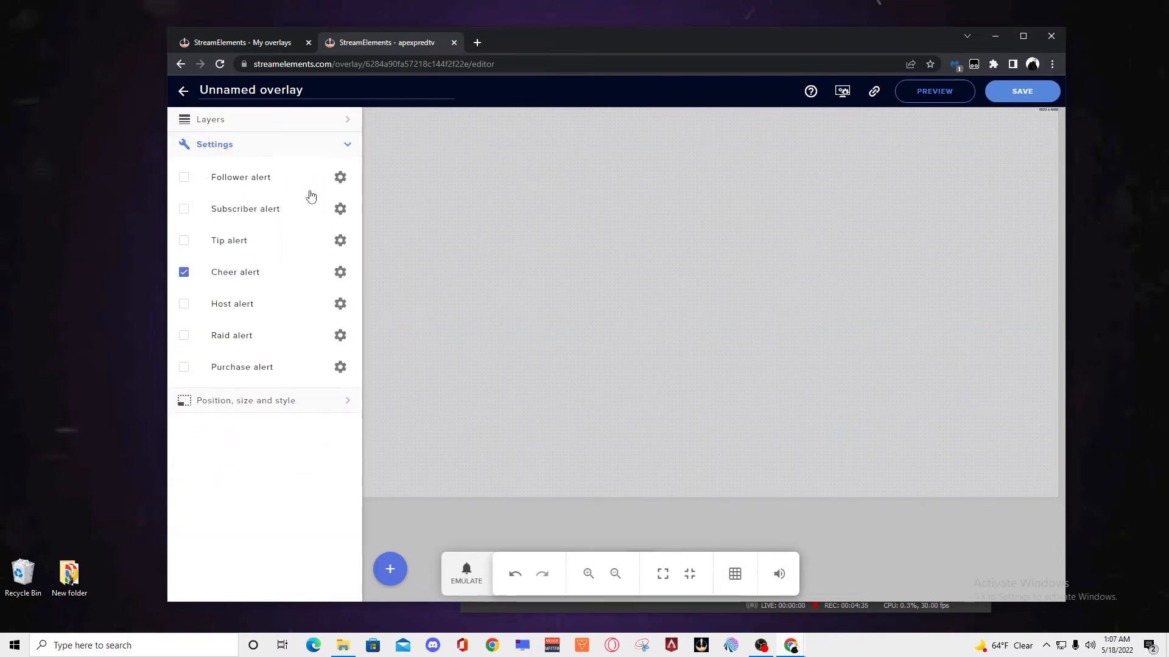
pyautogui.click(340, 273)
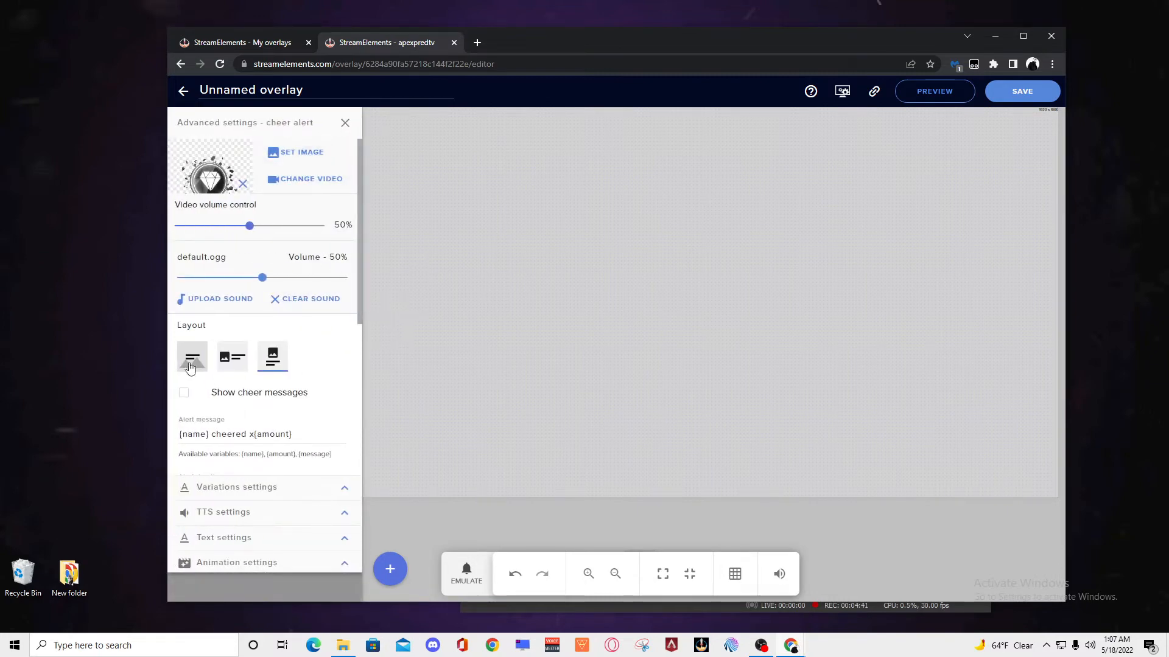
pyautogui.click(242, 184)
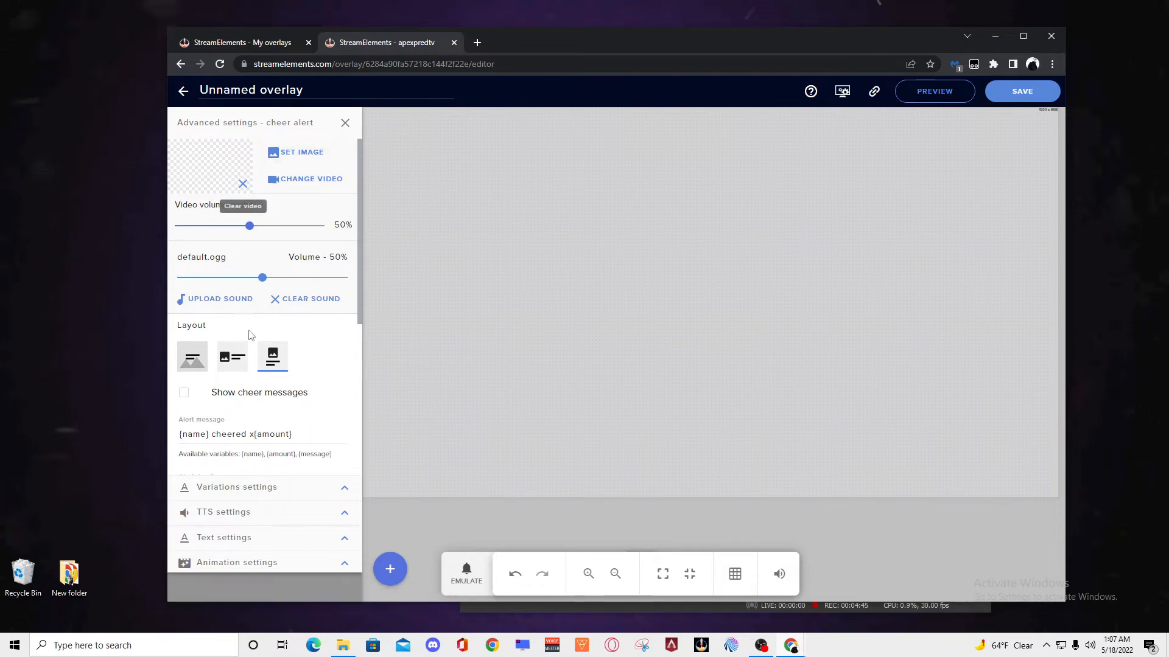
pyautogui.click(199, 370)
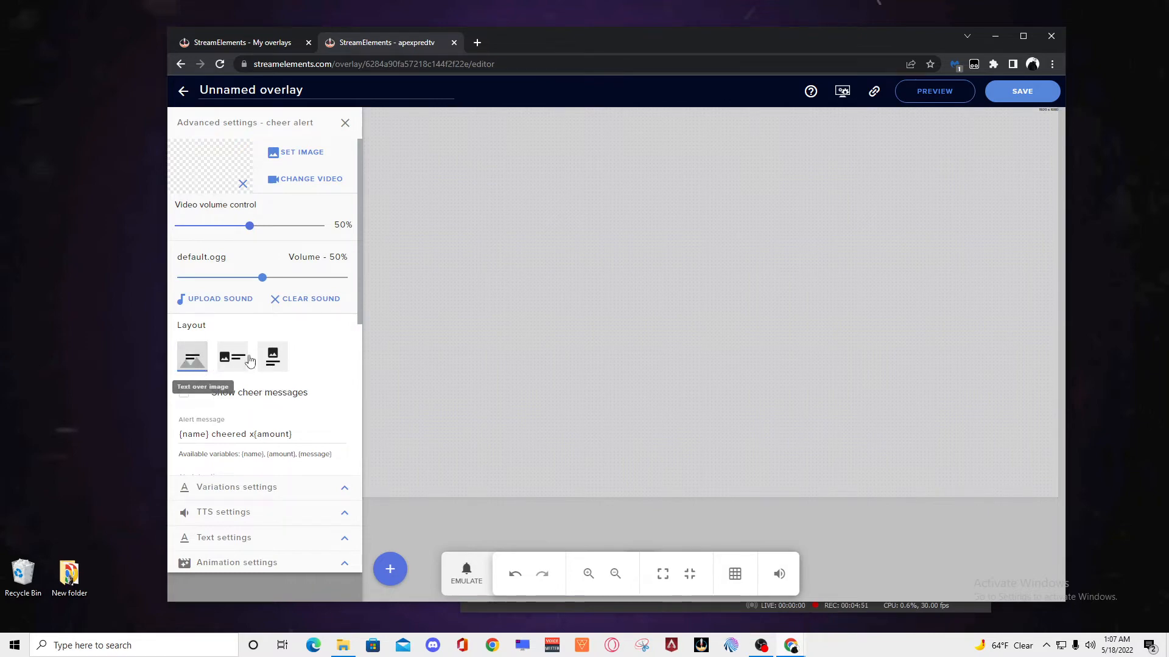
# Step: Disable the Bits 10000, Bits 5000, Bits 1000 and Bits 1 variations of the cheer alert, leaving only Bits 100 enabled
pyautogui.scroll(-1, 304, 358)
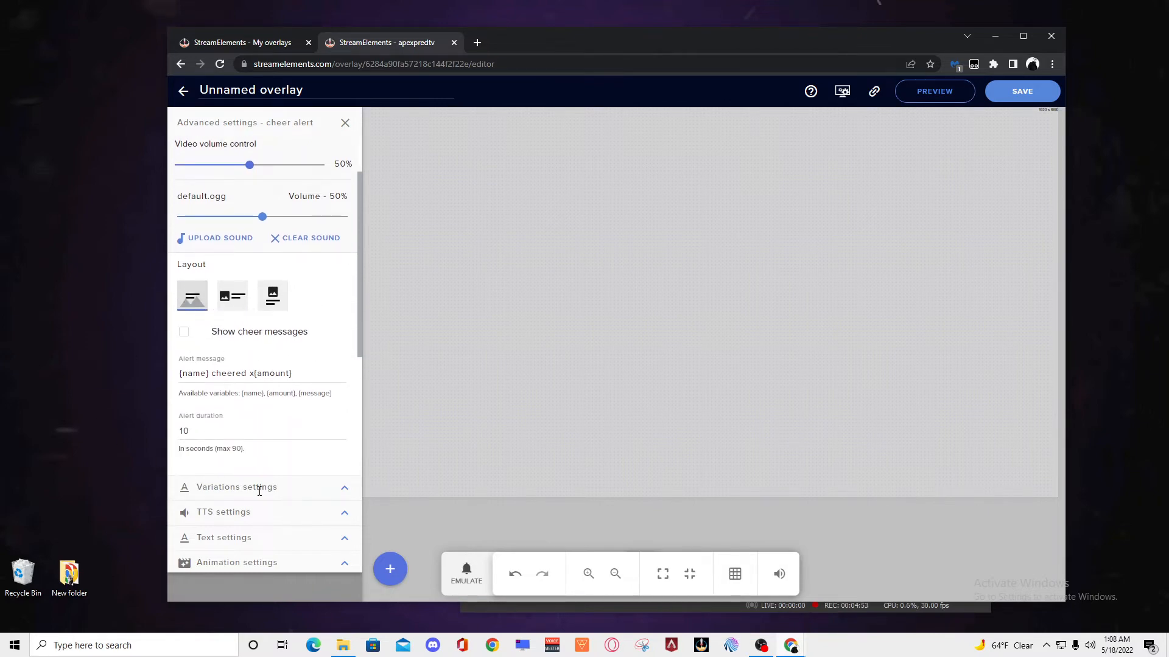
pyautogui.click(346, 493)
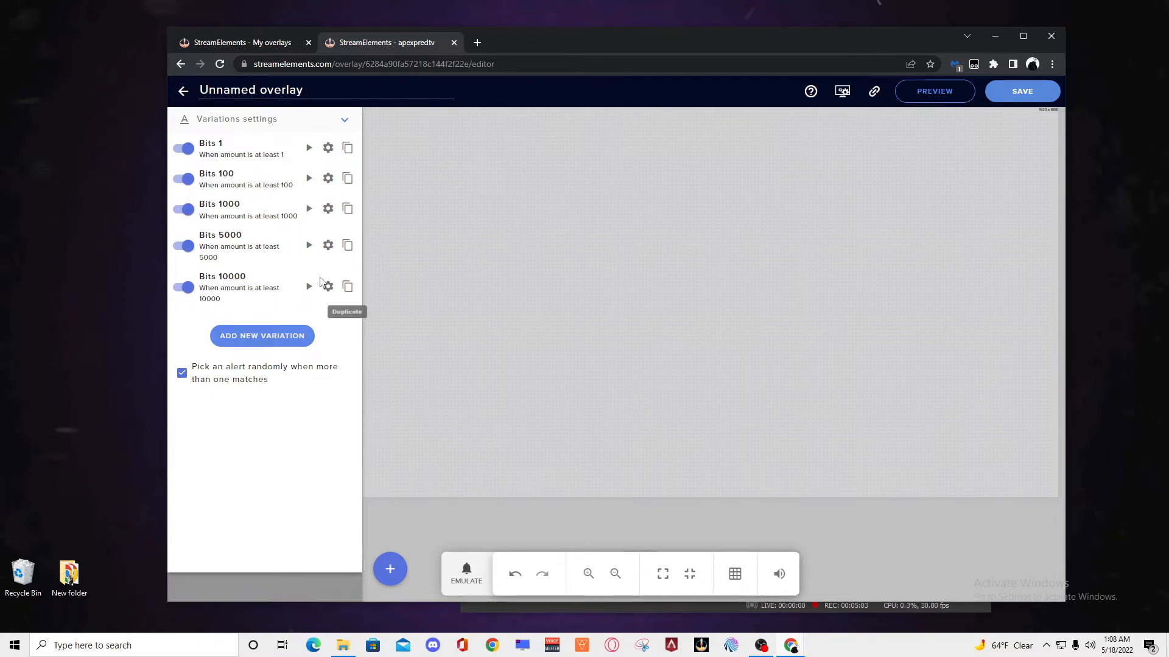
pyautogui.rightClick(264, 397)
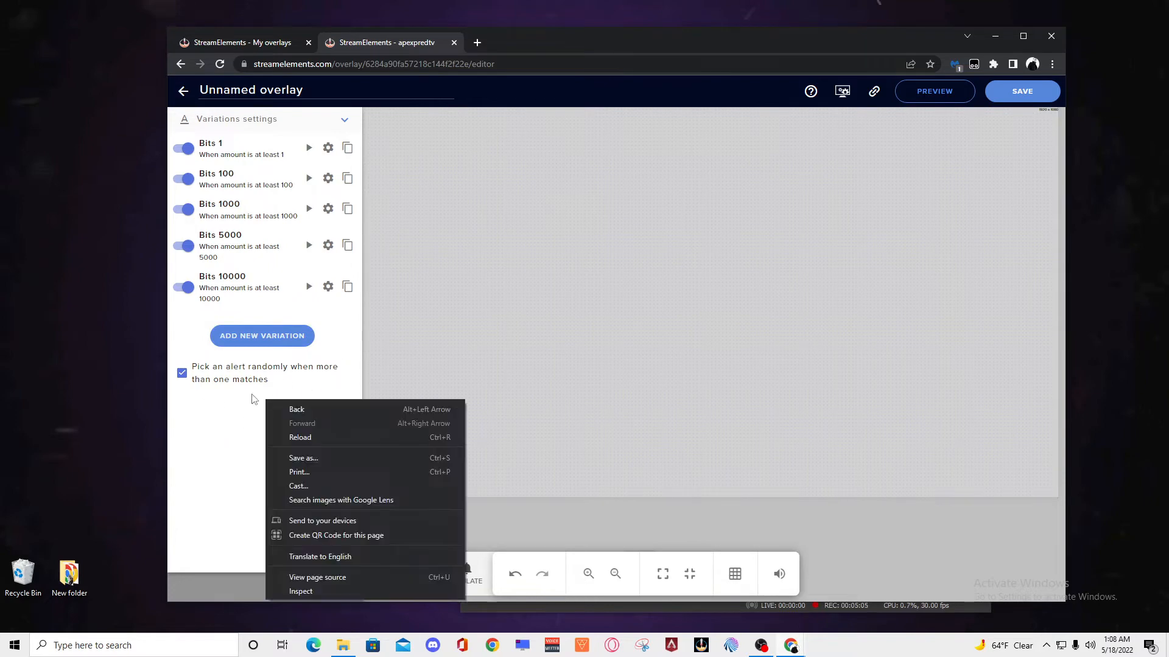
pyautogui.click(207, 411)
pyautogui.click(183, 287)
pyautogui.click(184, 245)
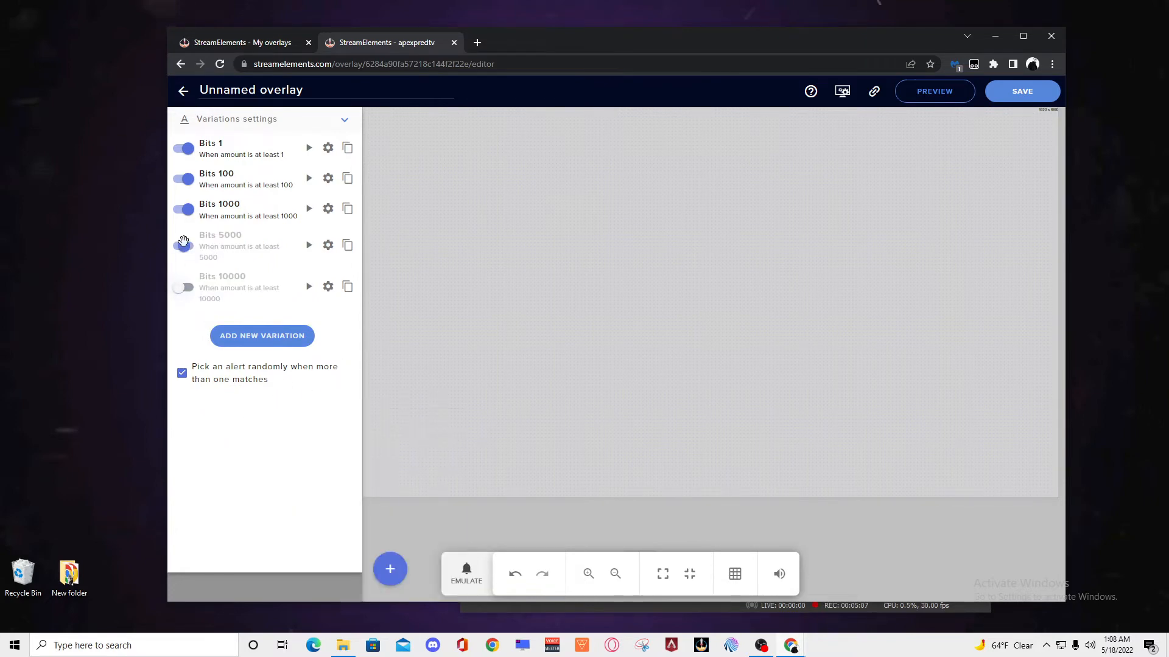
pyautogui.click(181, 209)
pyautogui.click(183, 148)
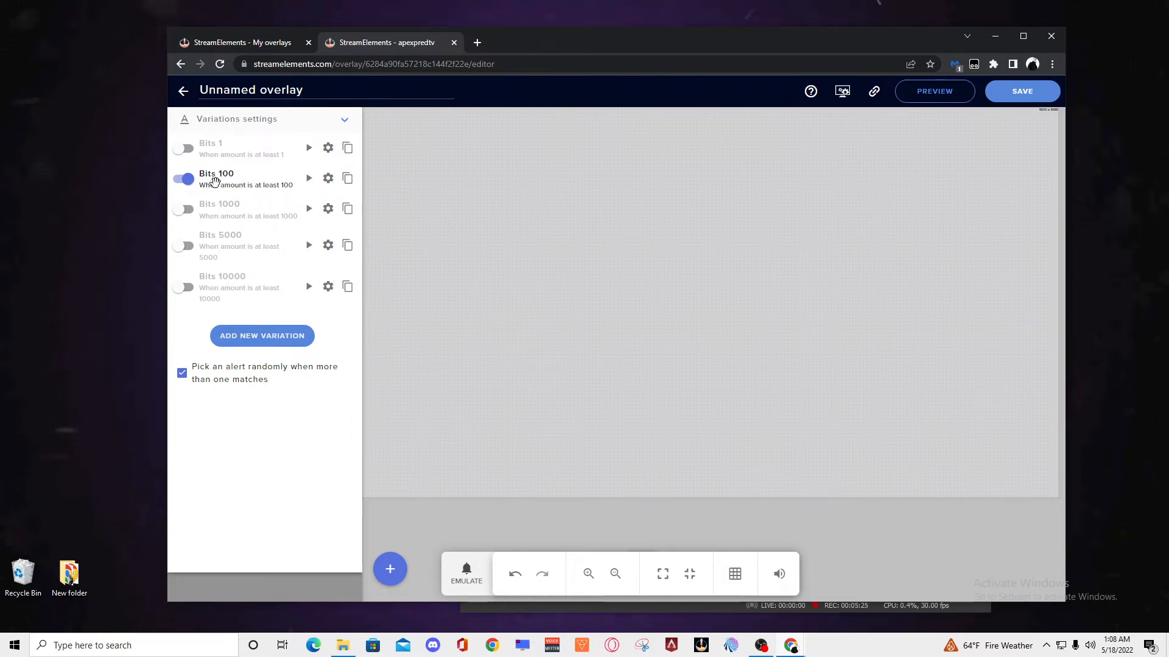
# Step: Edit the Bits 100 variation and open the media upload area for replacing its video
pyautogui.click(329, 181)
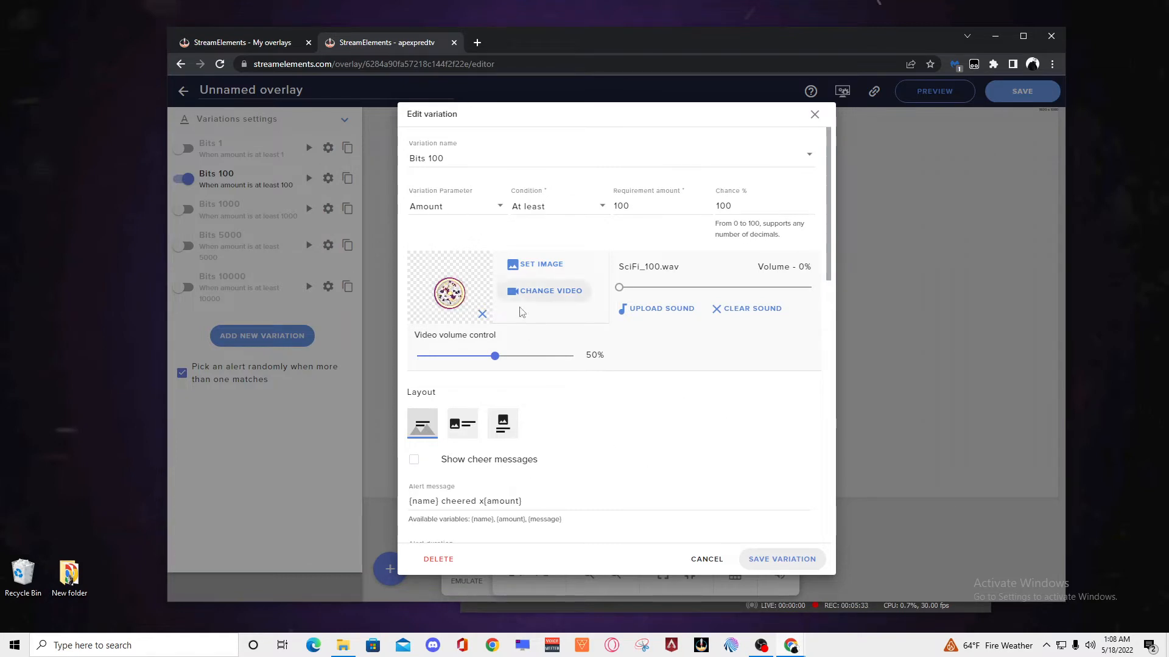
pyautogui.click(535, 293)
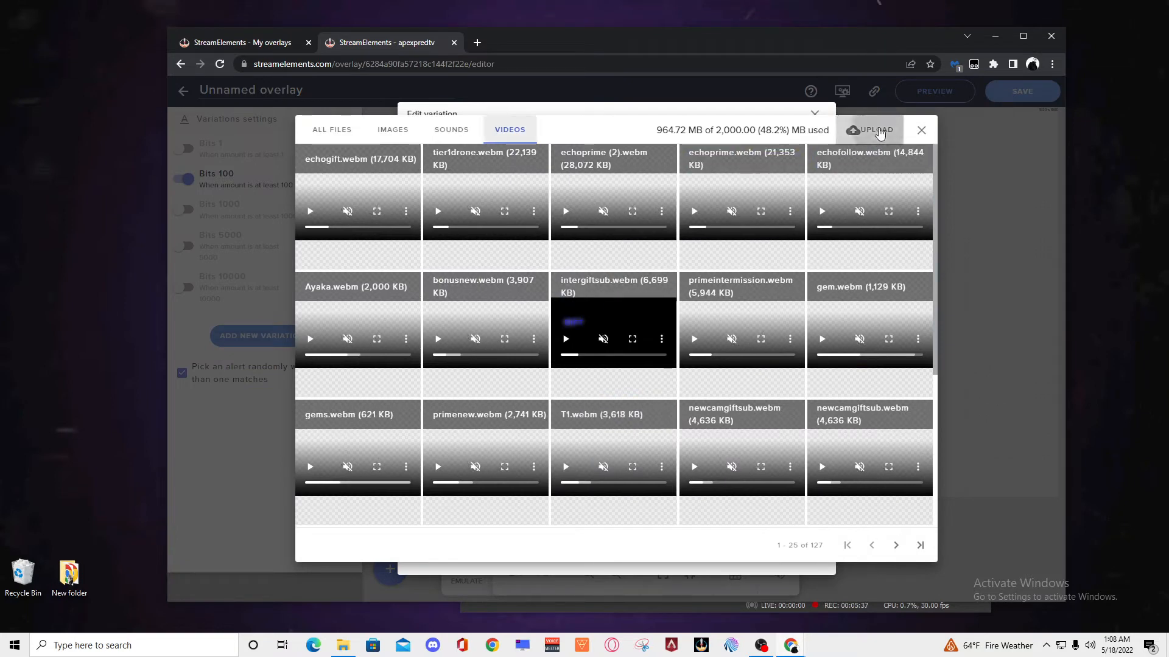
pyautogui.click(880, 132)
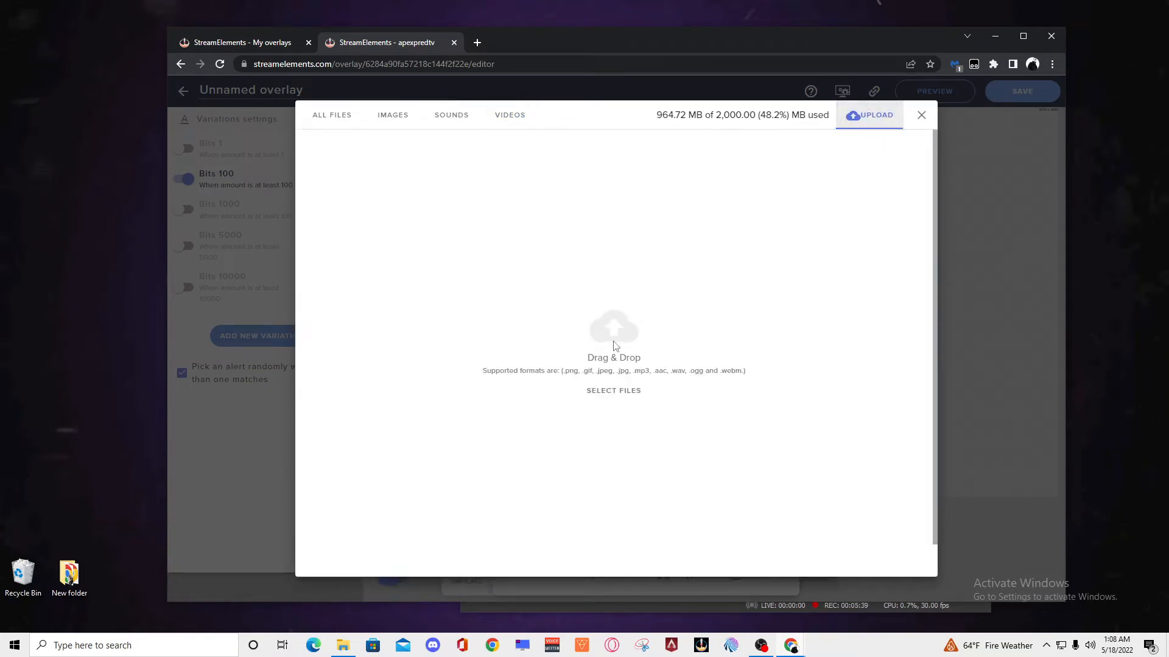
# Step: Switch to File Explorer and browse the webm folder from its end toward its start for an alert video to upload
pyautogui.click(344, 646)
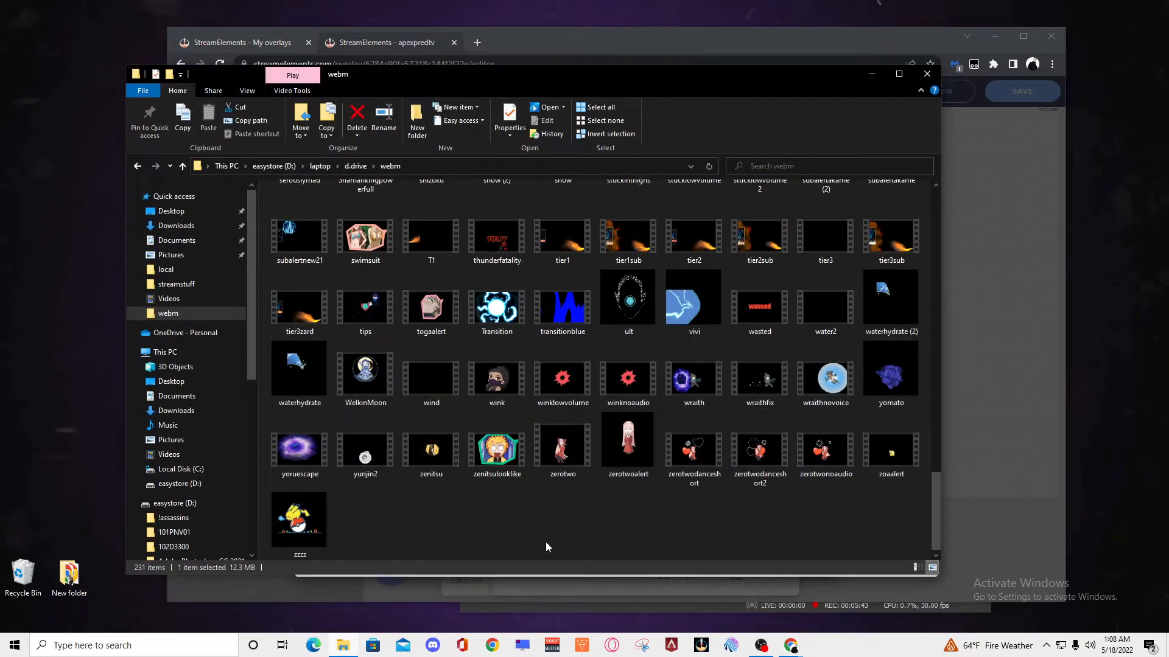
pyautogui.scroll(5, 517, 538)
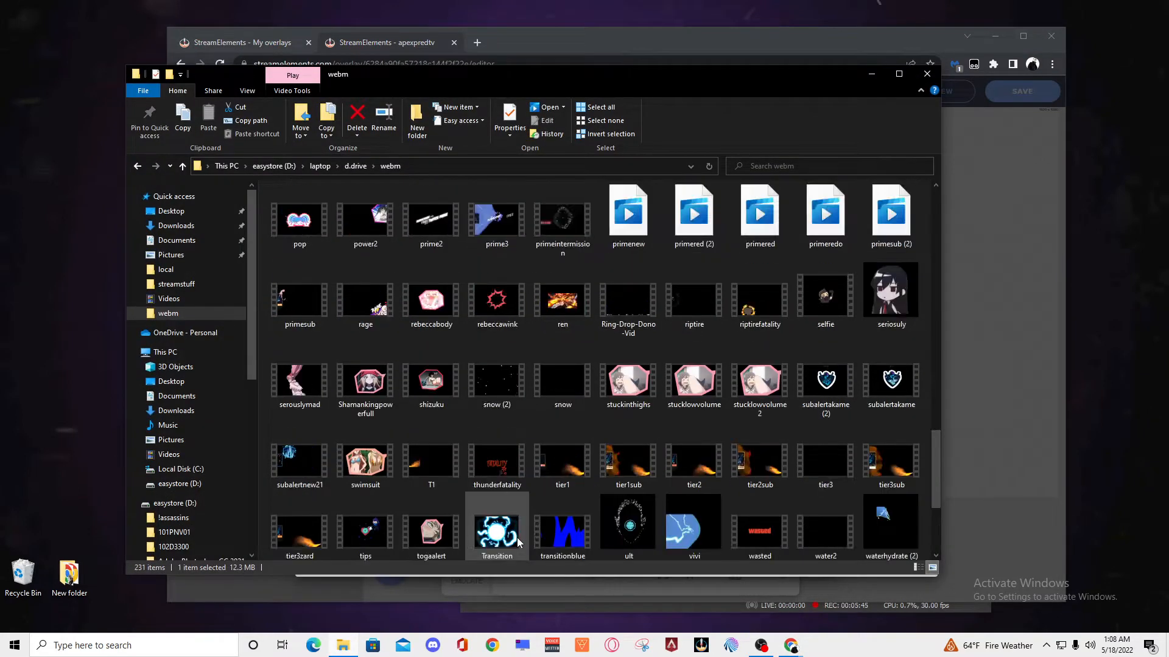
pyautogui.scroll(-5, 519, 540)
pyautogui.scroll(3, 522, 544)
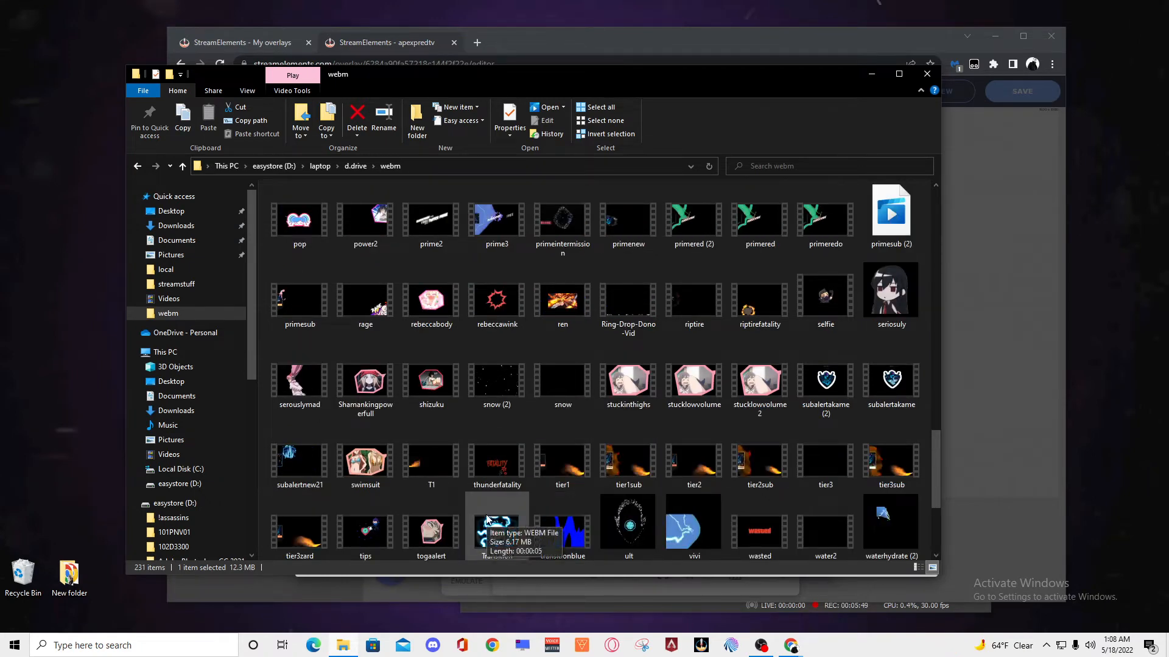
pyautogui.scroll(3, 527, 475)
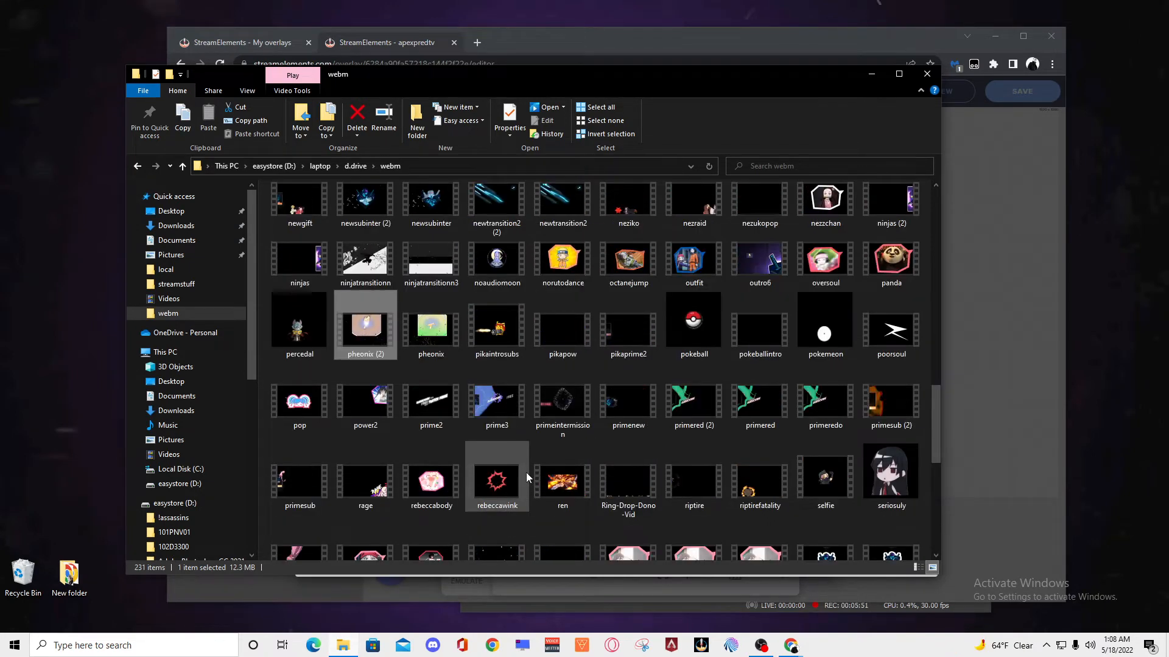
pyautogui.scroll(3, 525, 473)
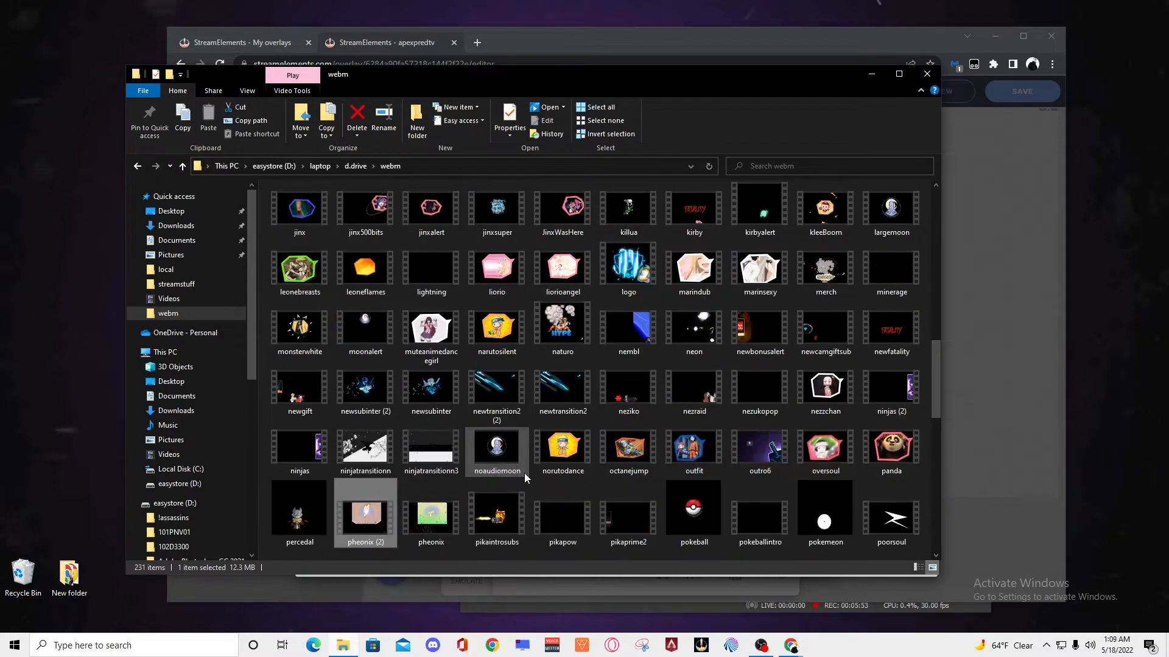
pyautogui.click(557, 374)
pyautogui.scroll(10, 557, 375)
# Step: Step through the videos in the webm folder whose names begin with b
pyautogui.click(733, 450)
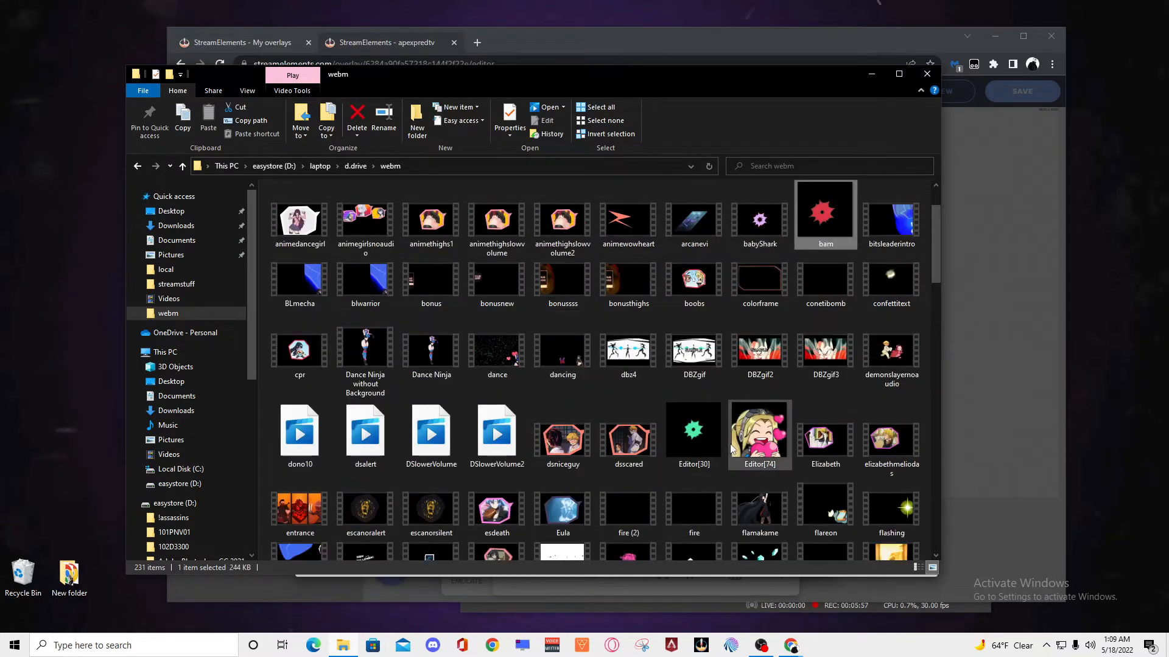
pyautogui.press('b')
pyautogui.press('b')
pyautogui.press('b')
pyautogui.press('b')
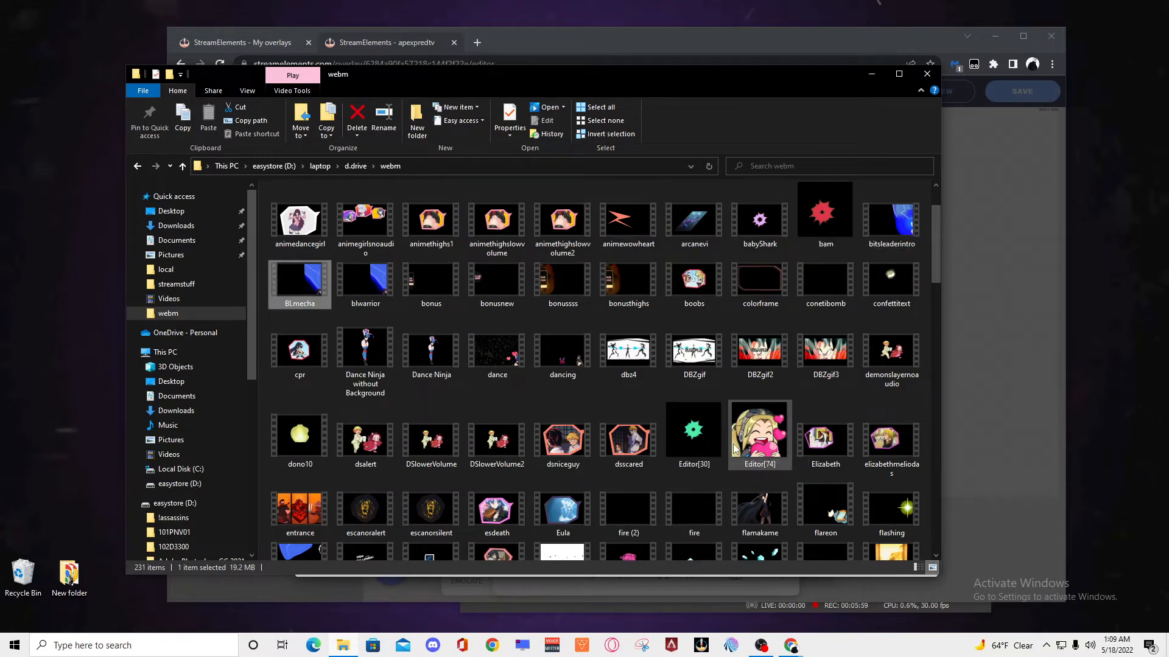
pyautogui.press('b')
pyautogui.press('b')
pyautogui.press('b')
pyautogui.press('b')
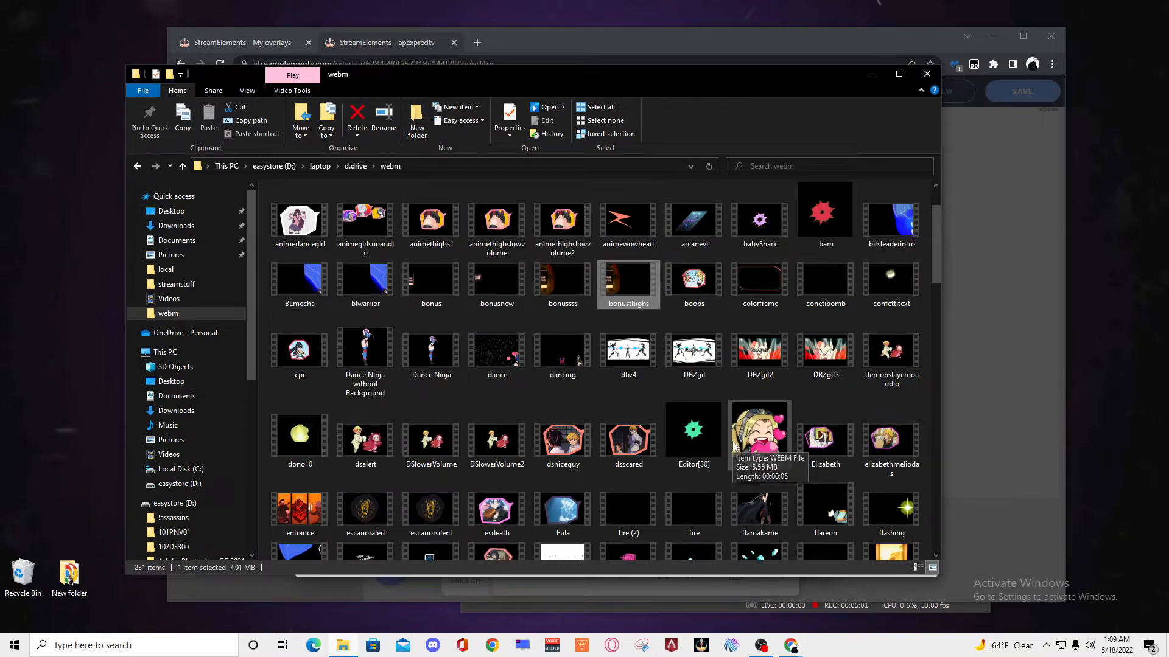
pyautogui.press('b')
pyautogui.press('b')
# Step: Browse the webm folder for a suitable alert video and preview animedancegirl in the video player
pyautogui.scroll(-5, 732, 440)
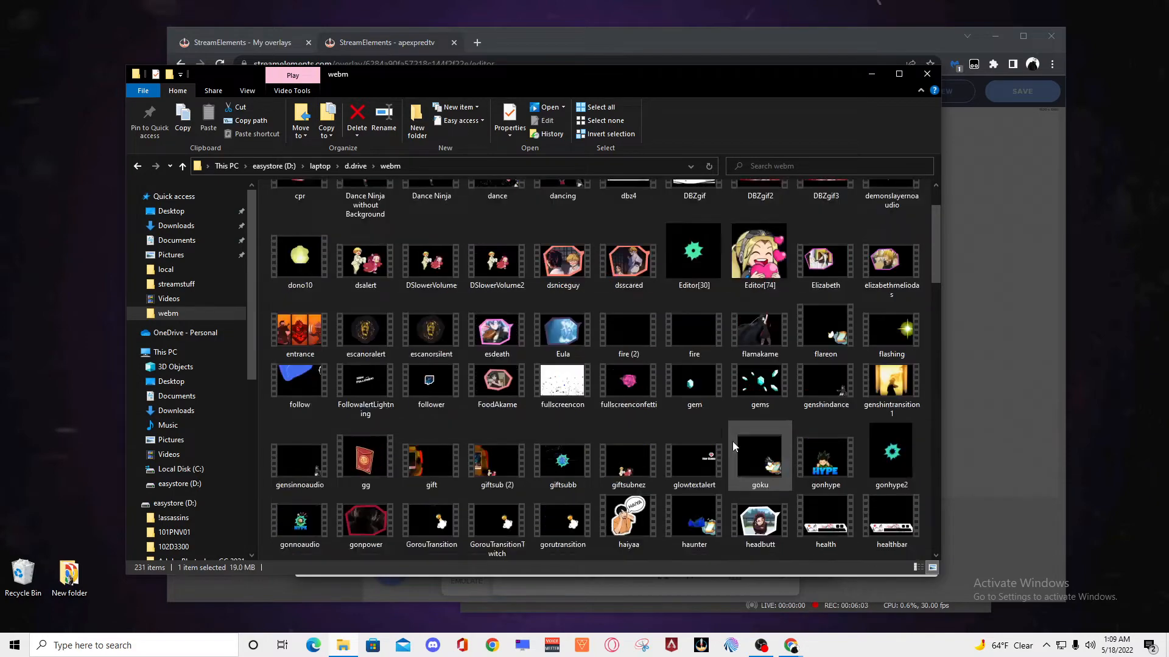
pyautogui.scroll(-5, 722, 441)
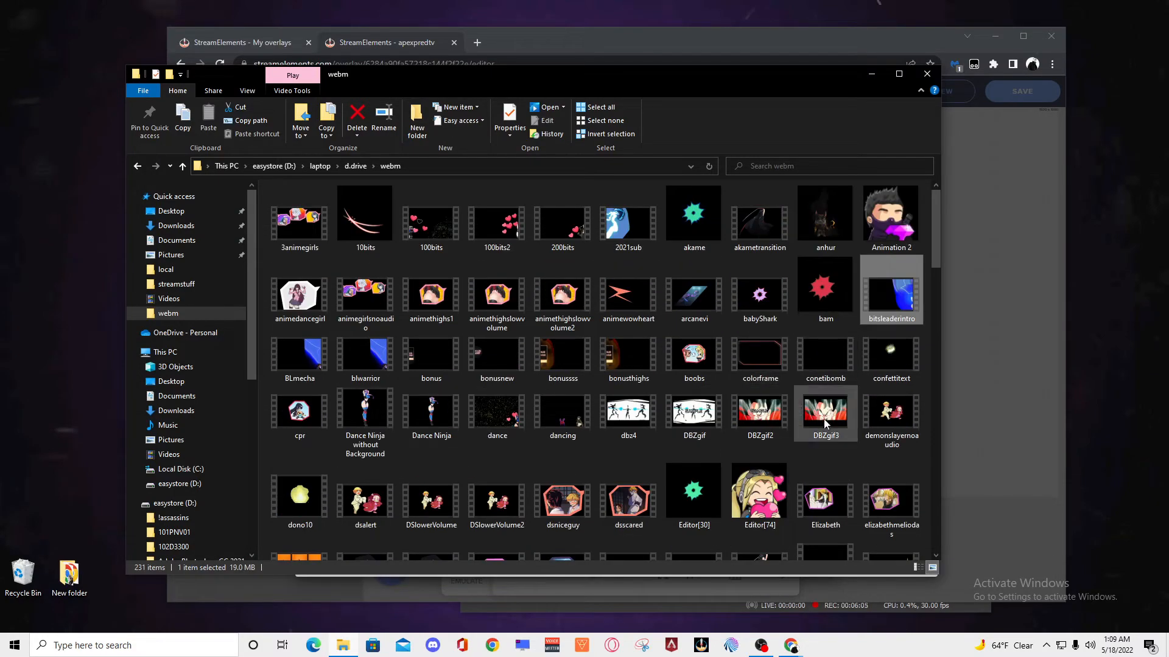
pyautogui.scroll(-7, 781, 440)
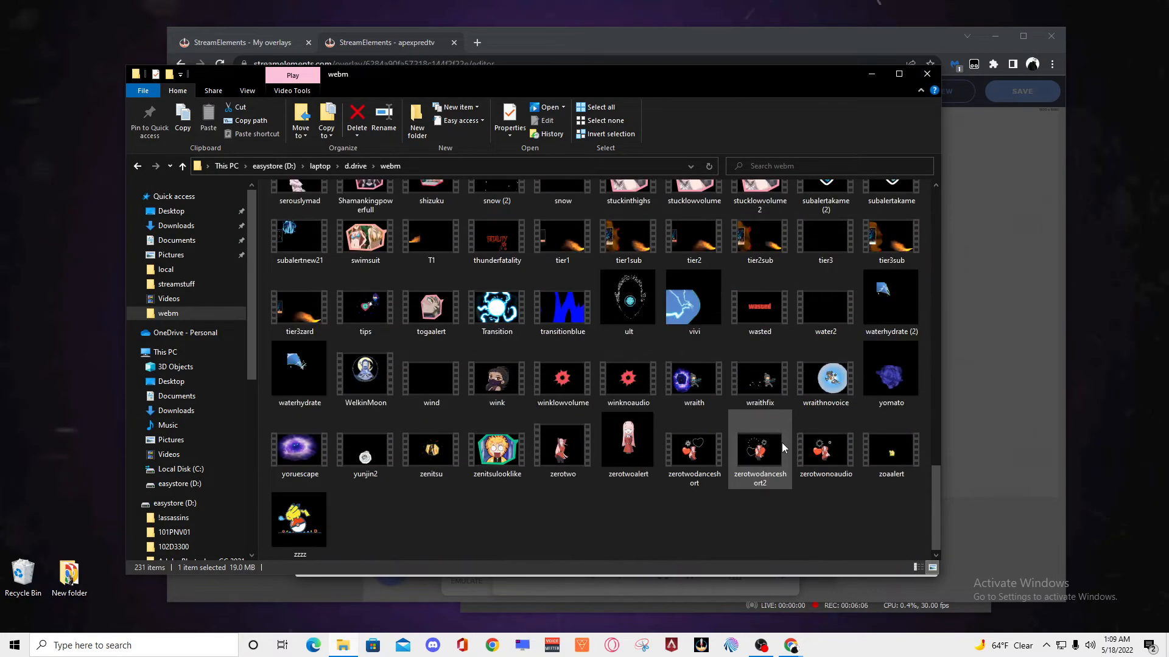
pyautogui.click(597, 510)
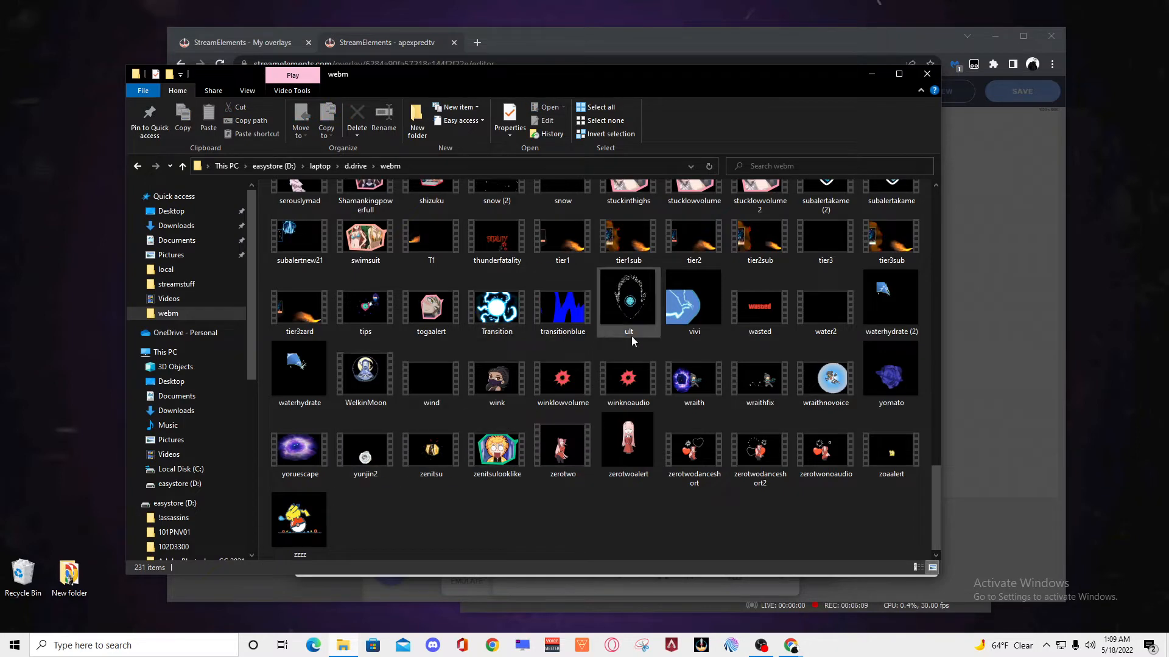
pyautogui.scroll(2, 570, 479)
pyautogui.scroll(3, 568, 473)
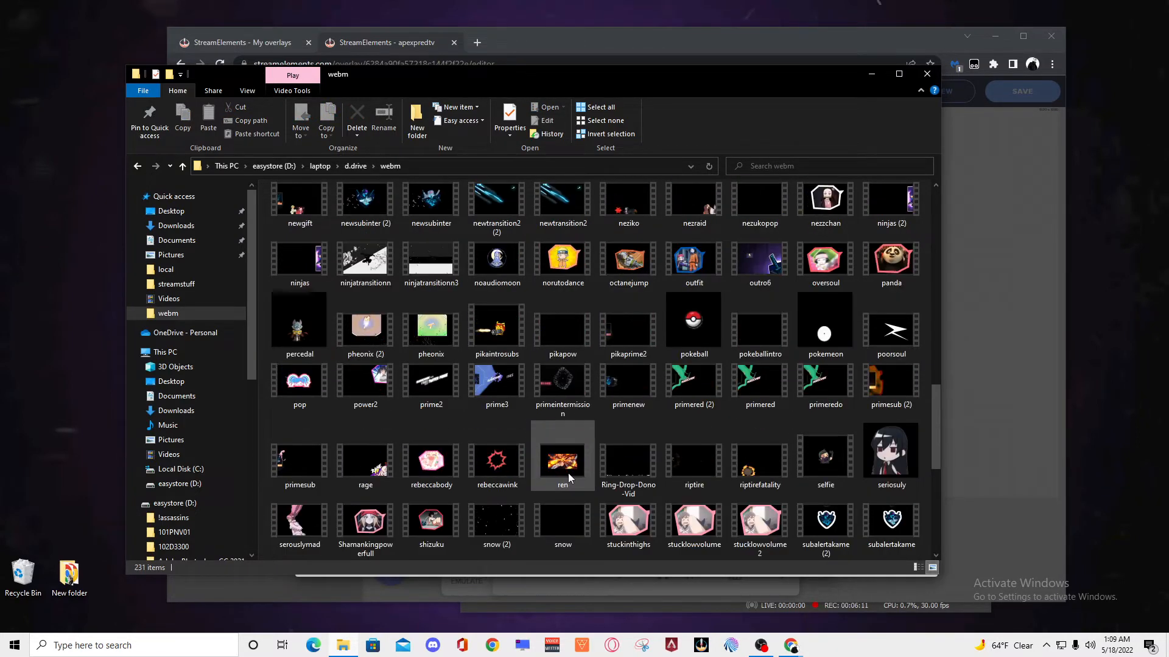
pyautogui.scroll(-5, 568, 473)
pyautogui.scroll(5, 489, 522)
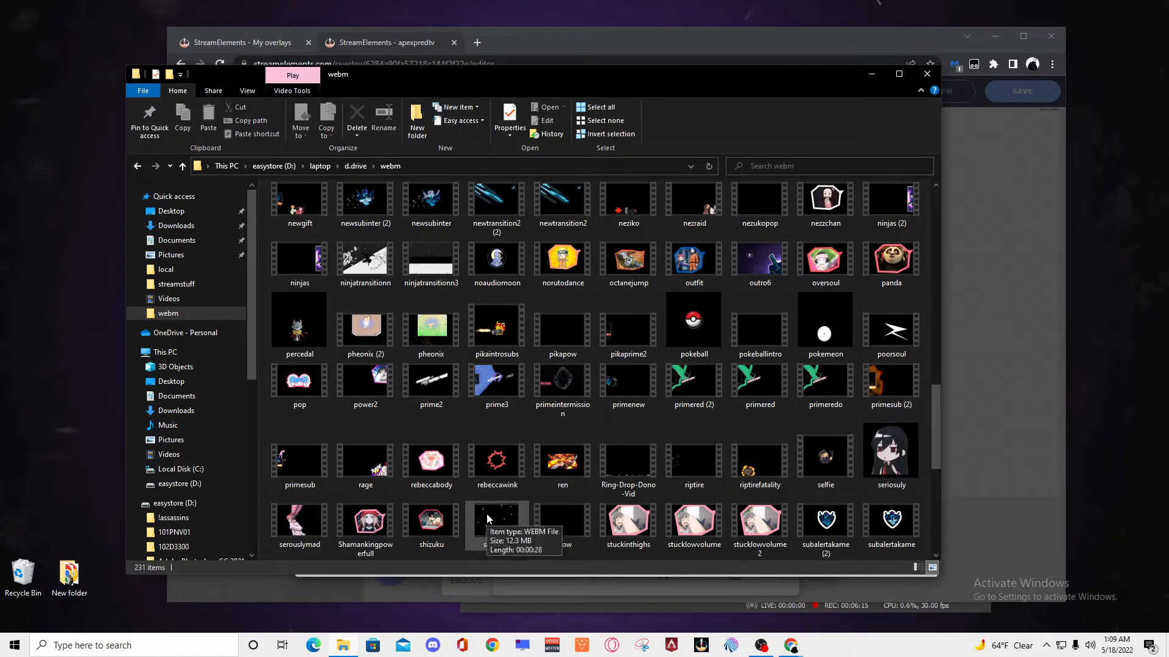
pyautogui.scroll(5, 479, 514)
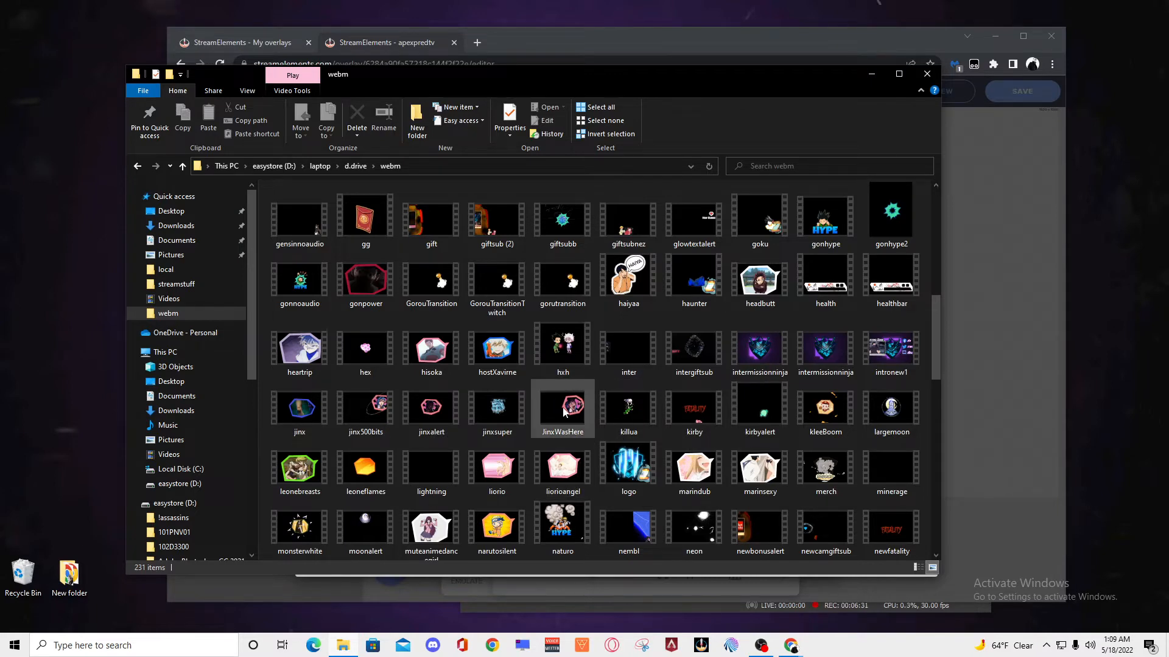
pyautogui.scroll(10, 566, 421)
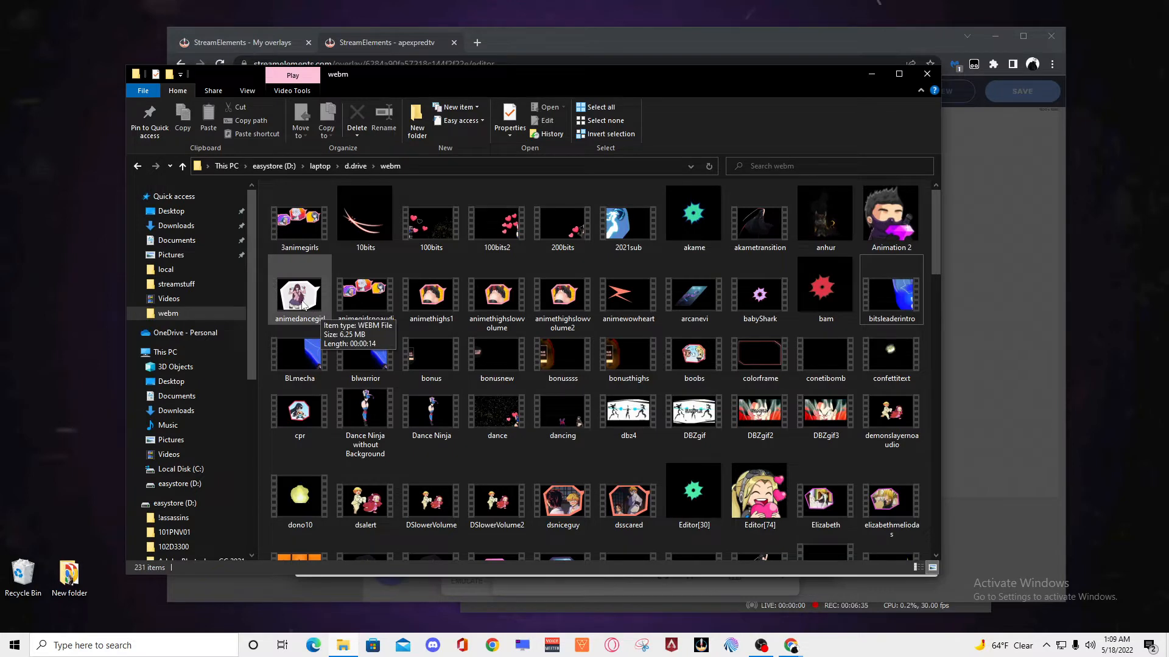
pyautogui.doubleClick(302, 304)
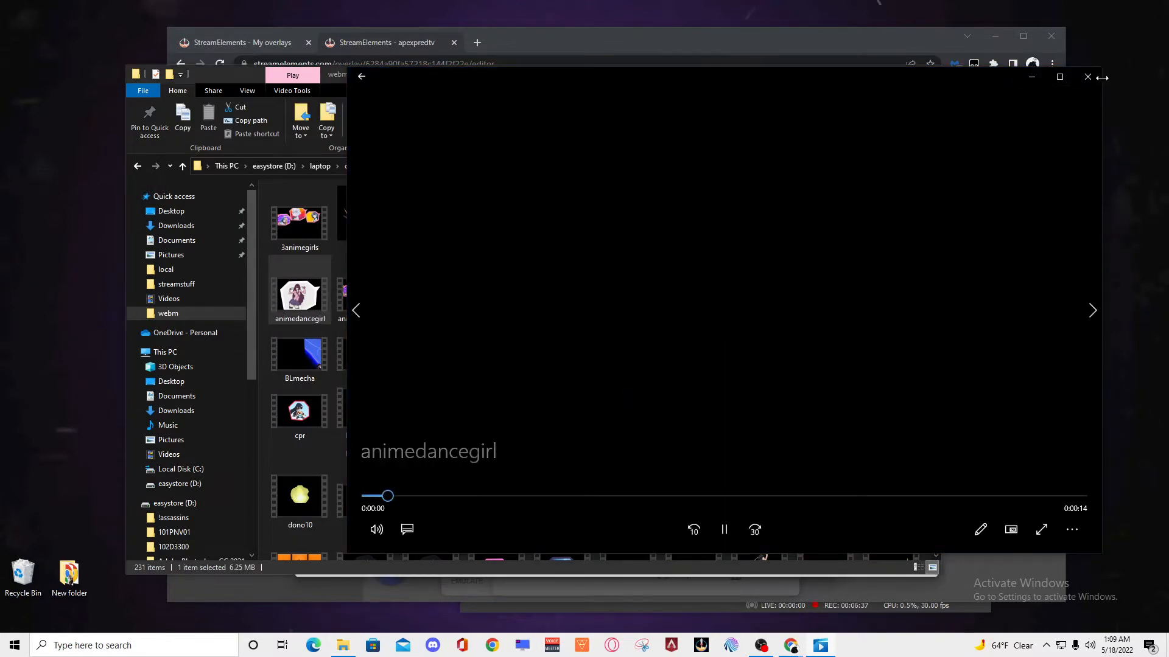
pyautogui.click(1088, 77)
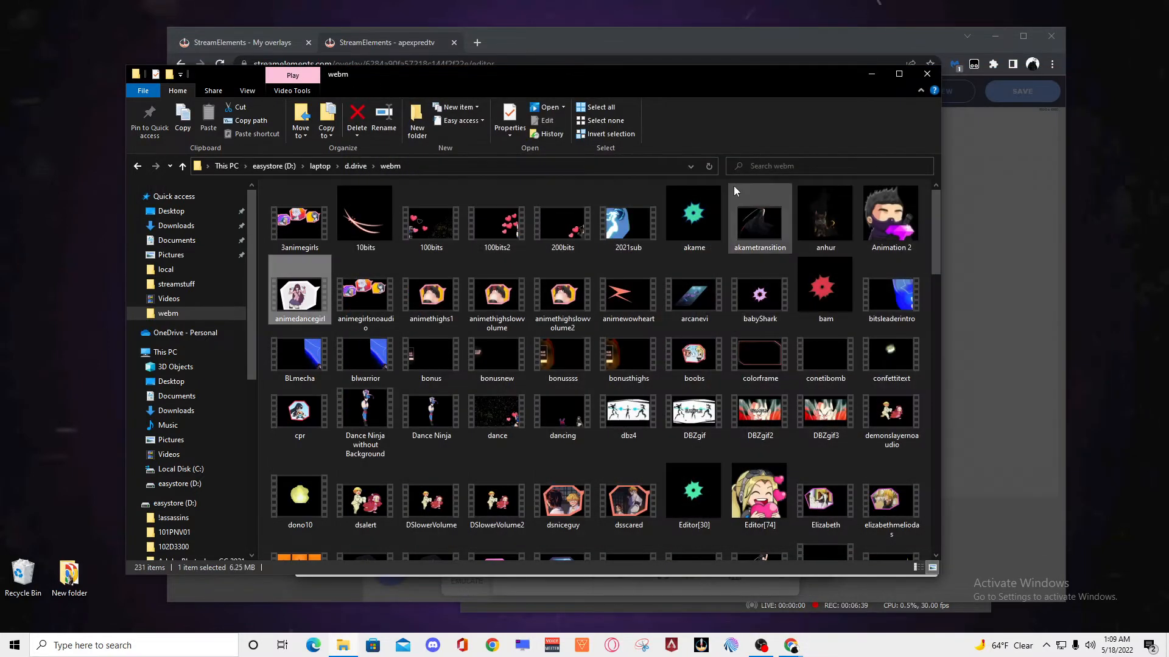
# Step: Upload animedancegirl from the webm folder to the media library and apply it as the Bits 100 alert video
pyautogui.moveTo(612, 78); pyautogui.dragTo(518, 277)
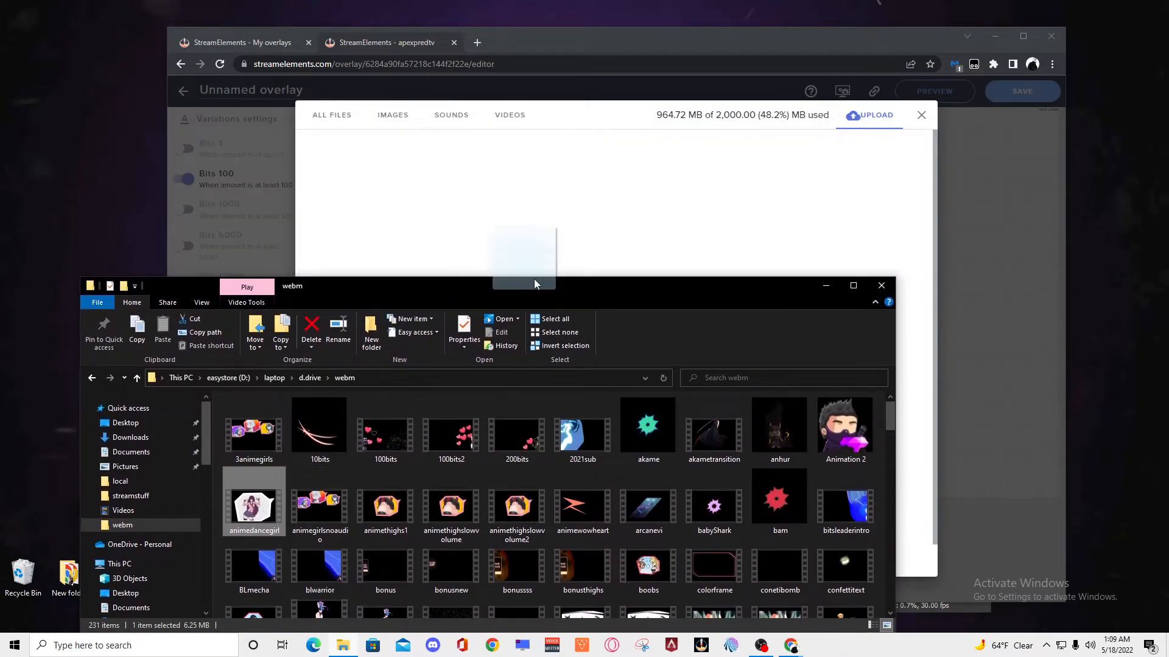
pyautogui.click(562, 296)
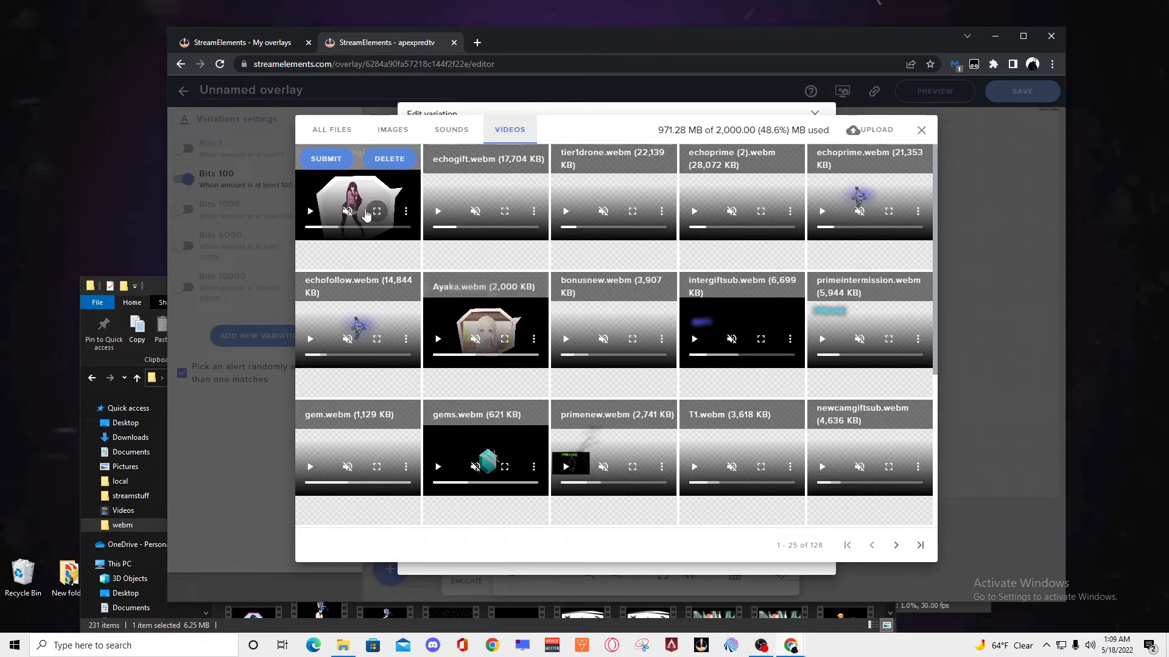
pyautogui.click(327, 158)
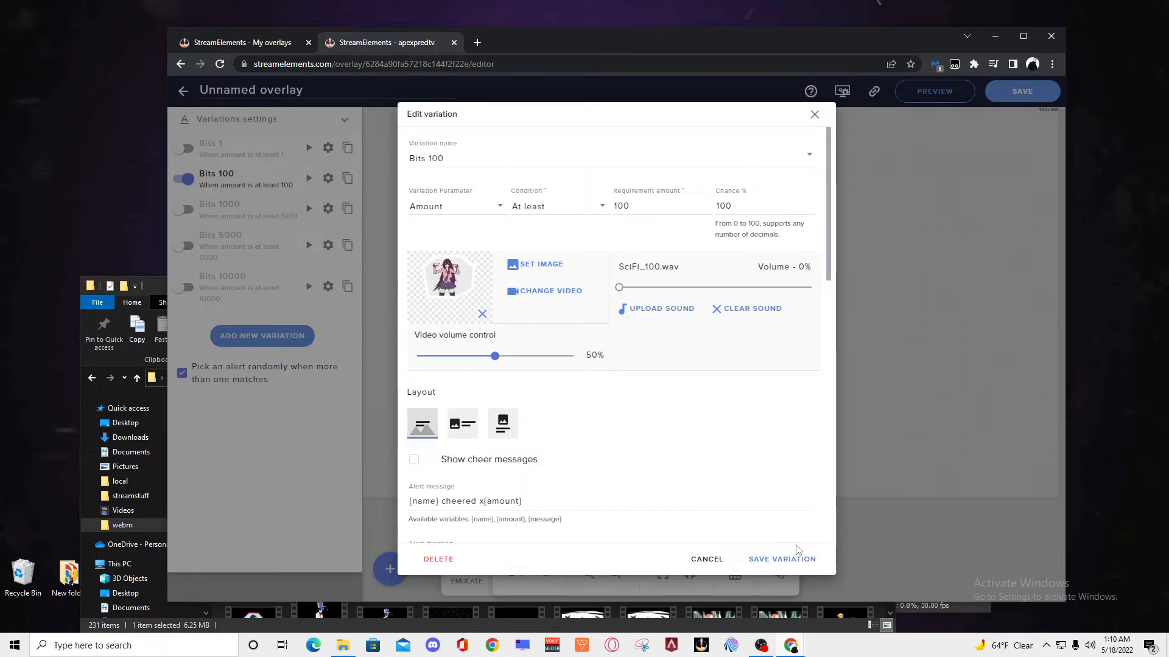
# Step: Look through the Bits 100 variation's layout, alert duration, animation and text settings
pyautogui.scroll(-5, 709, 446)
pyautogui.scroll(4, 537, 464)
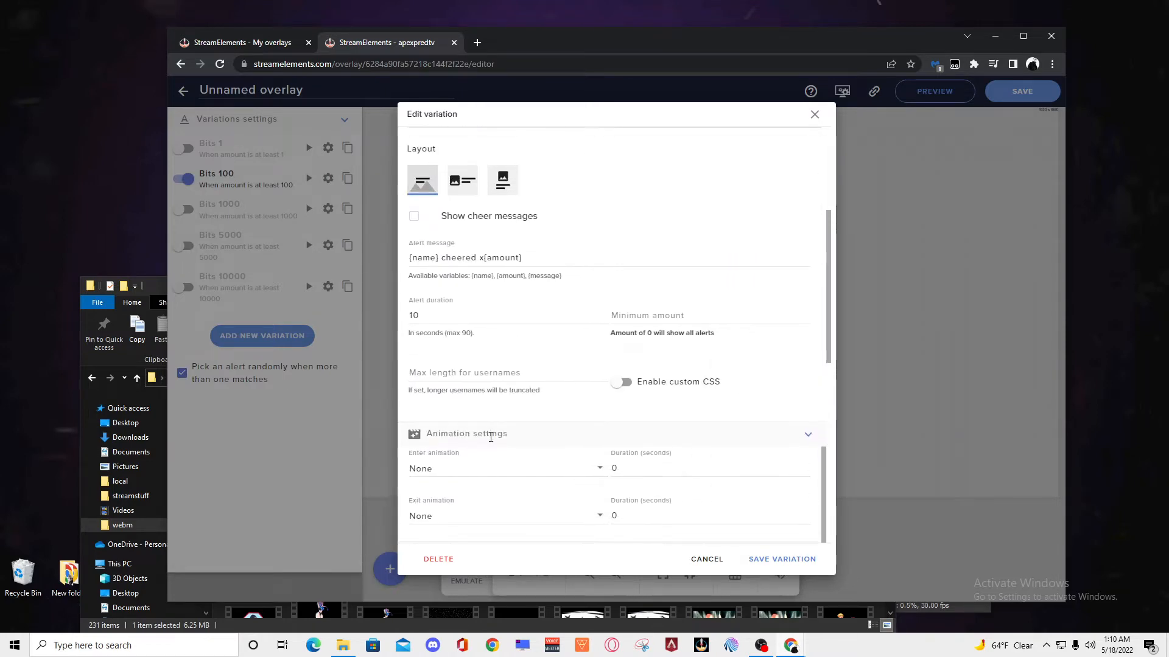
pyautogui.scroll(-5, 615, 420)
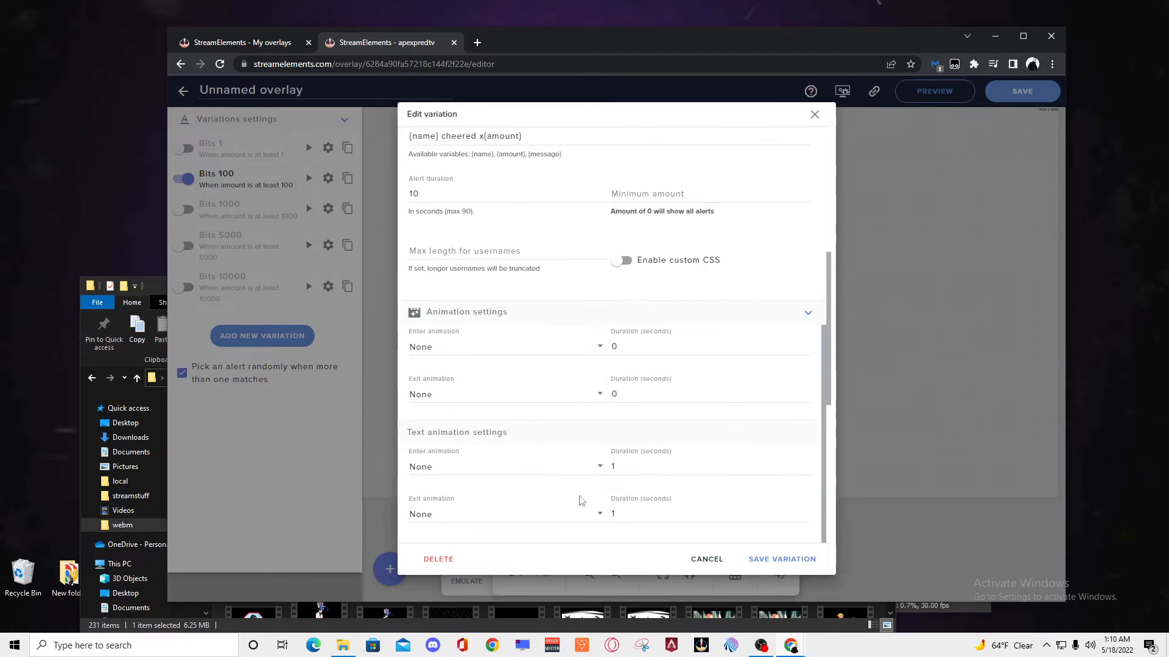
pyautogui.scroll(-4, 579, 451)
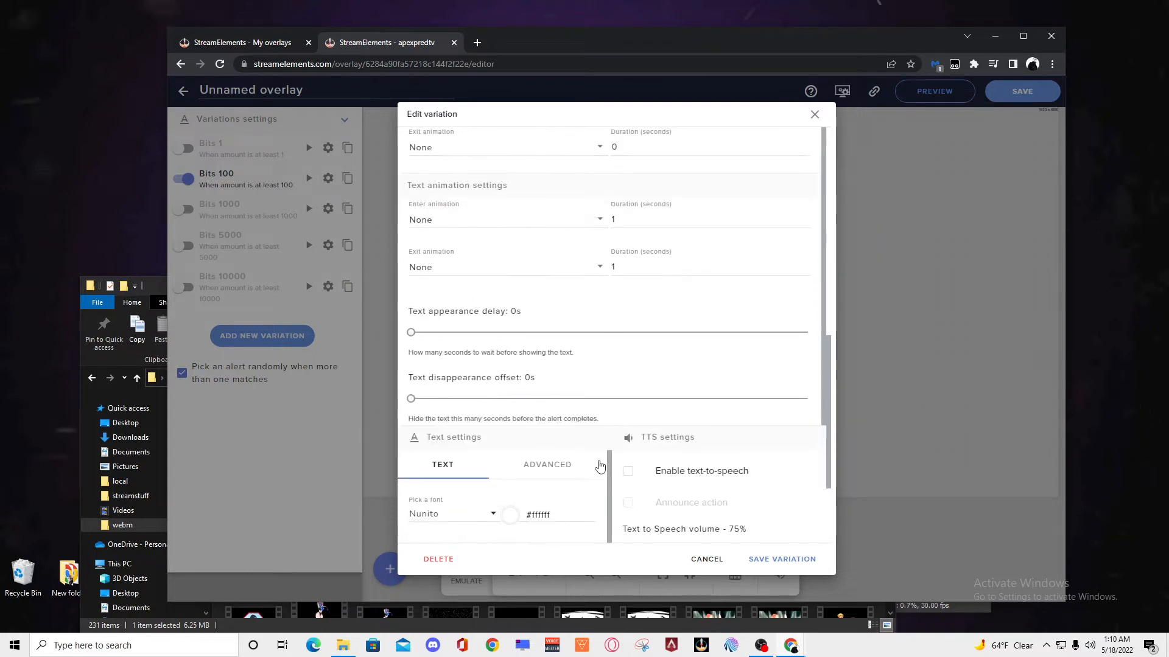
pyautogui.scroll(2, 566, 488)
pyautogui.click(549, 469)
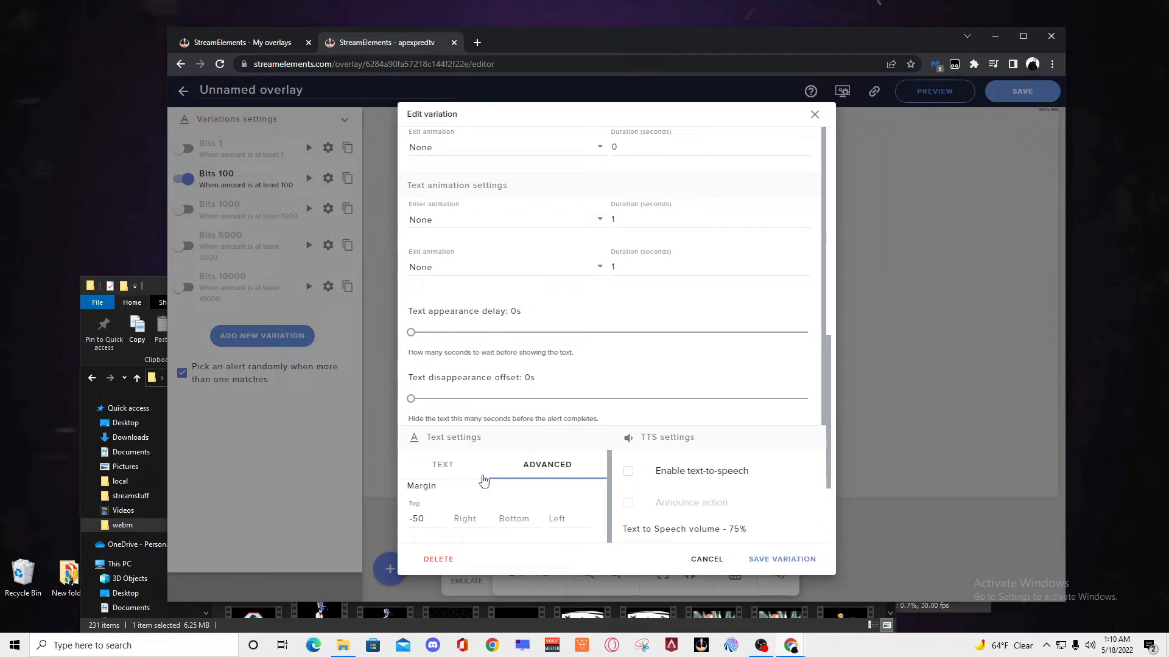
pyautogui.click(444, 465)
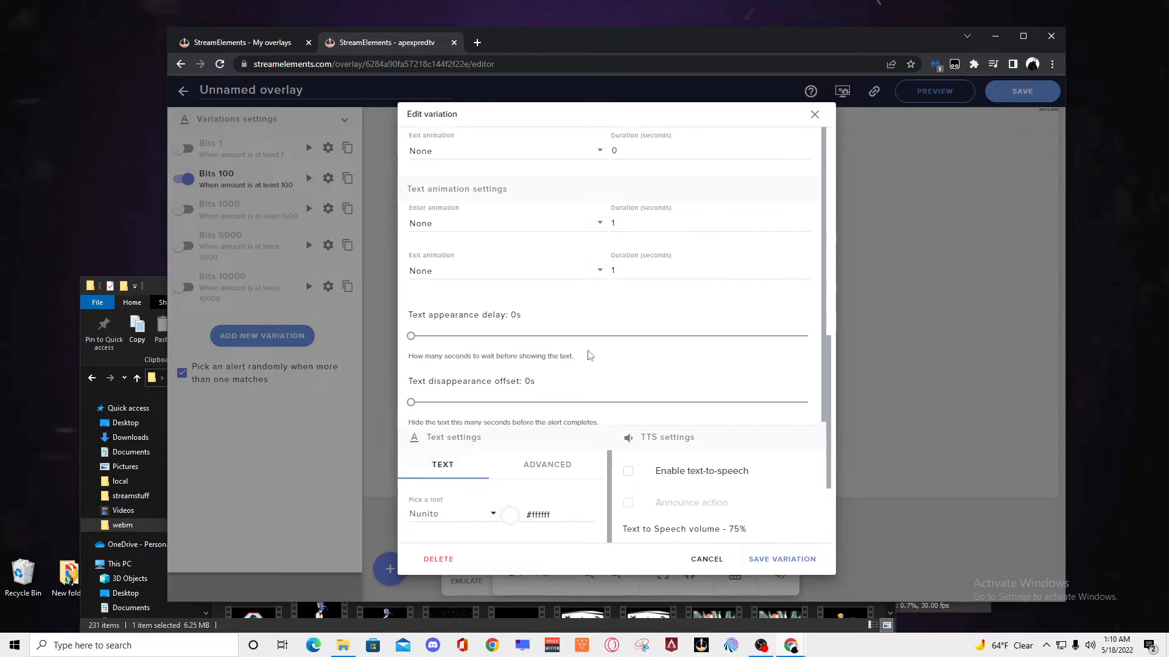
pyautogui.moveTo(829, 396); pyautogui.dragTo(825, 344)
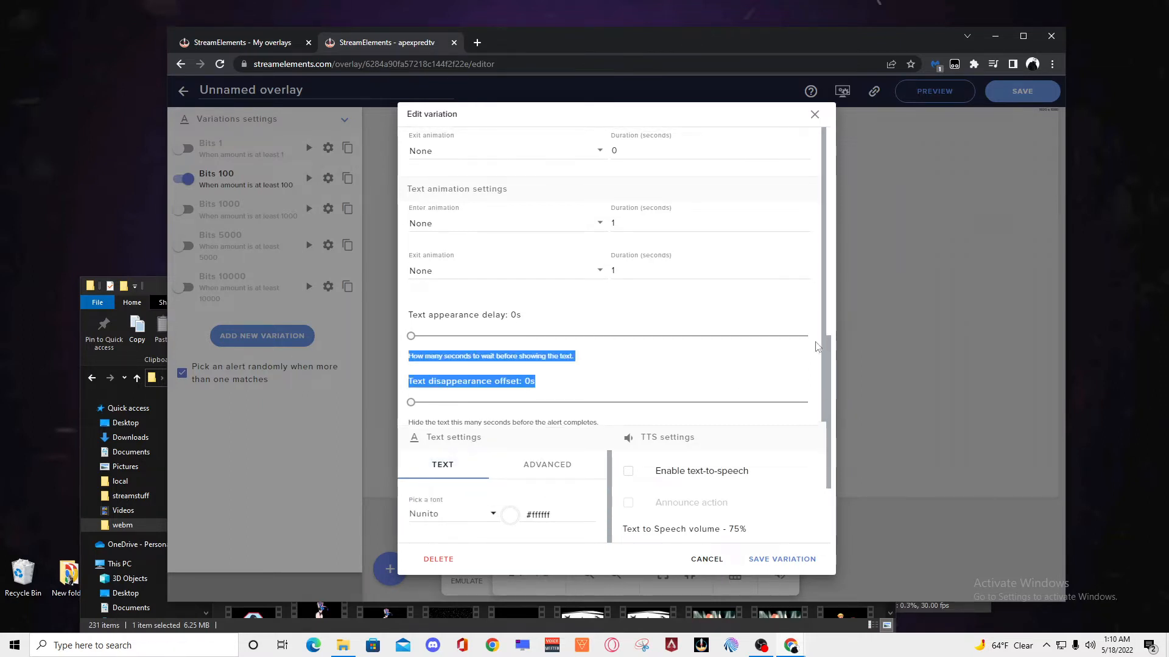
pyautogui.scroll(4, 783, 345)
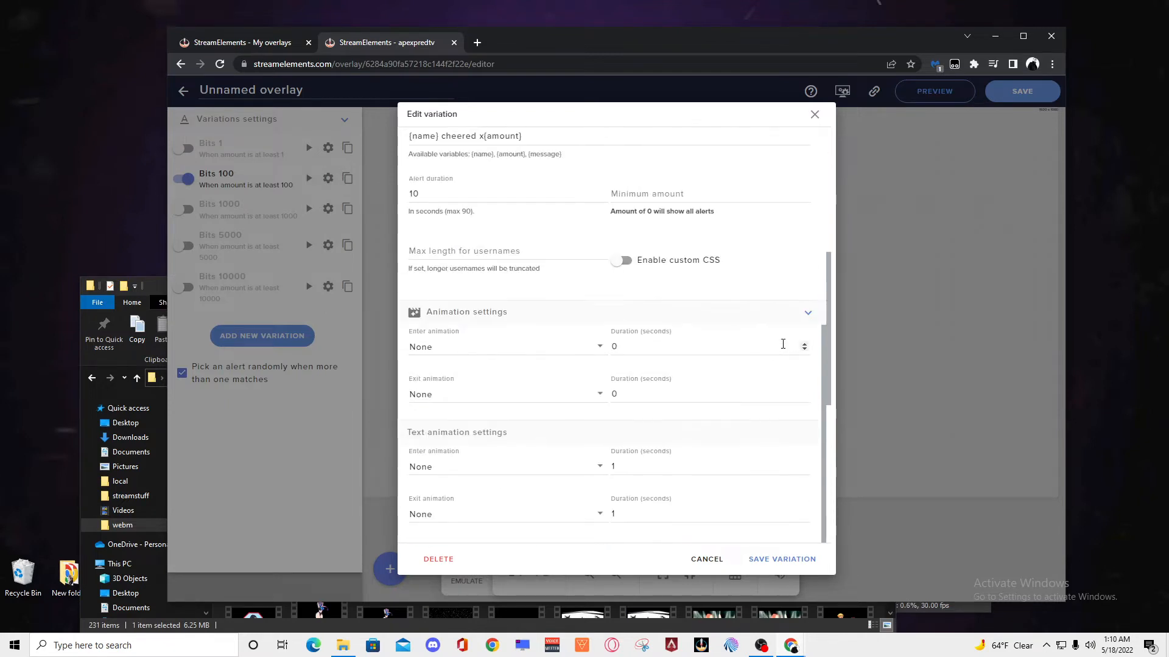
pyautogui.scroll(6, 704, 308)
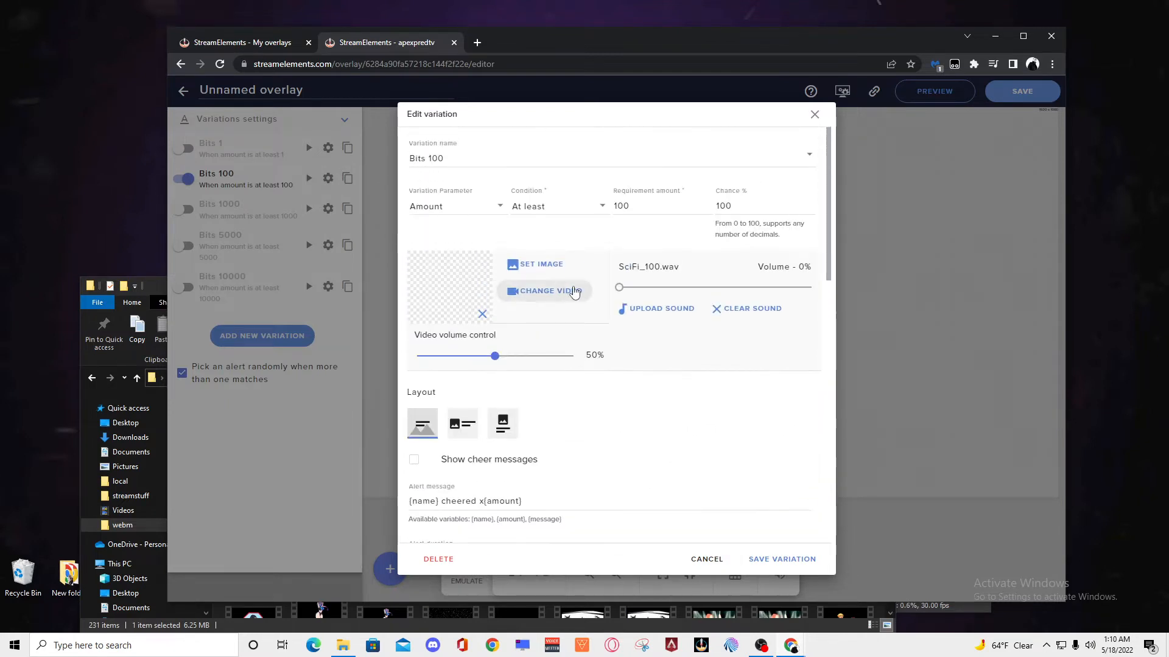
# Step: Examine the advanced text settings of the Bits 100 variation, including margin, number format, highlight and secondary text
pyautogui.scroll(-8, 535, 347)
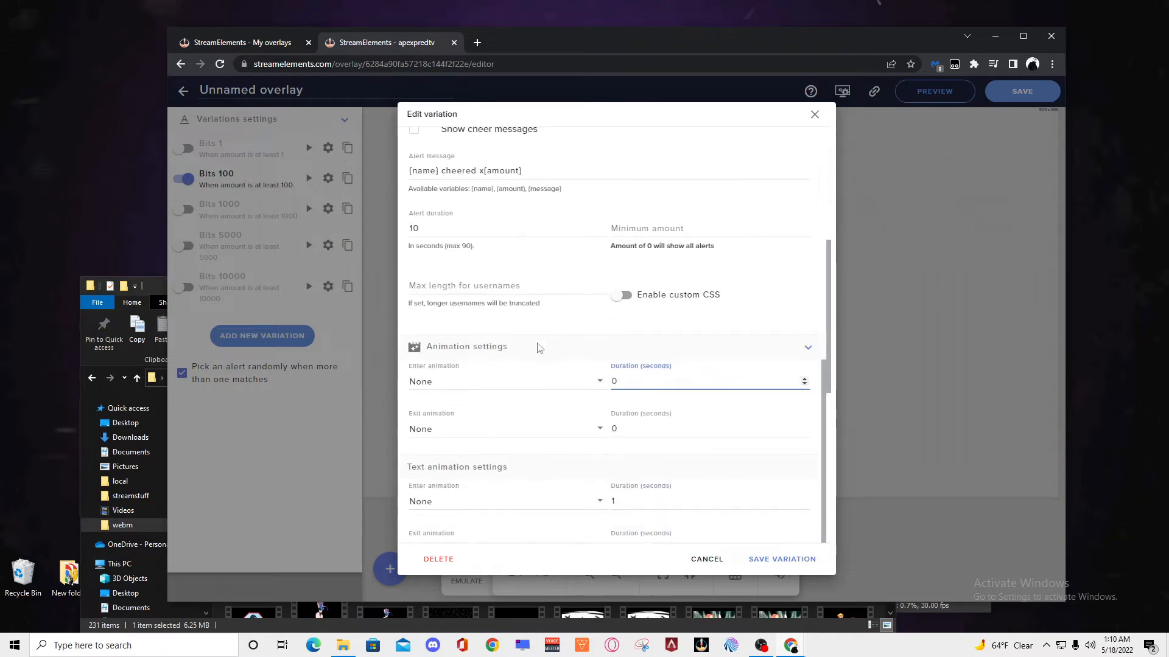
pyautogui.click(547, 525)
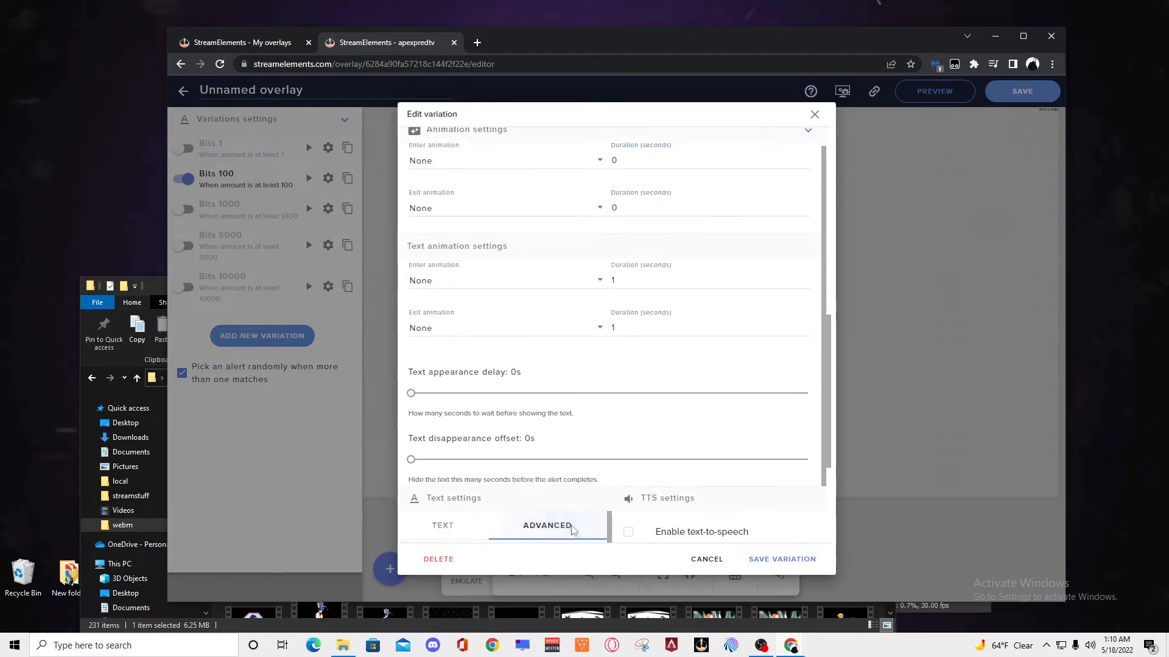
pyautogui.scroll(4, 553, 527)
pyautogui.scroll(-1, 597, 525)
pyautogui.scroll(-2, 824, 515)
pyautogui.scroll(-1, 571, 506)
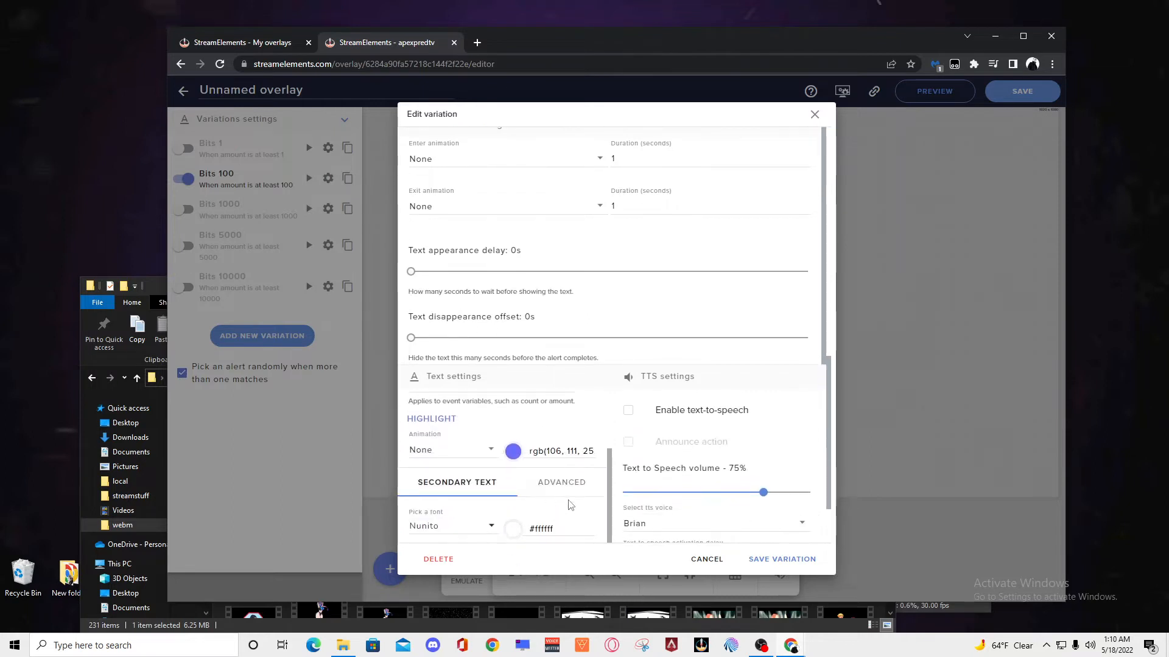
pyautogui.scroll(3, 461, 504)
pyautogui.scroll(2, 459, 503)
pyautogui.scroll(-2, 694, 517)
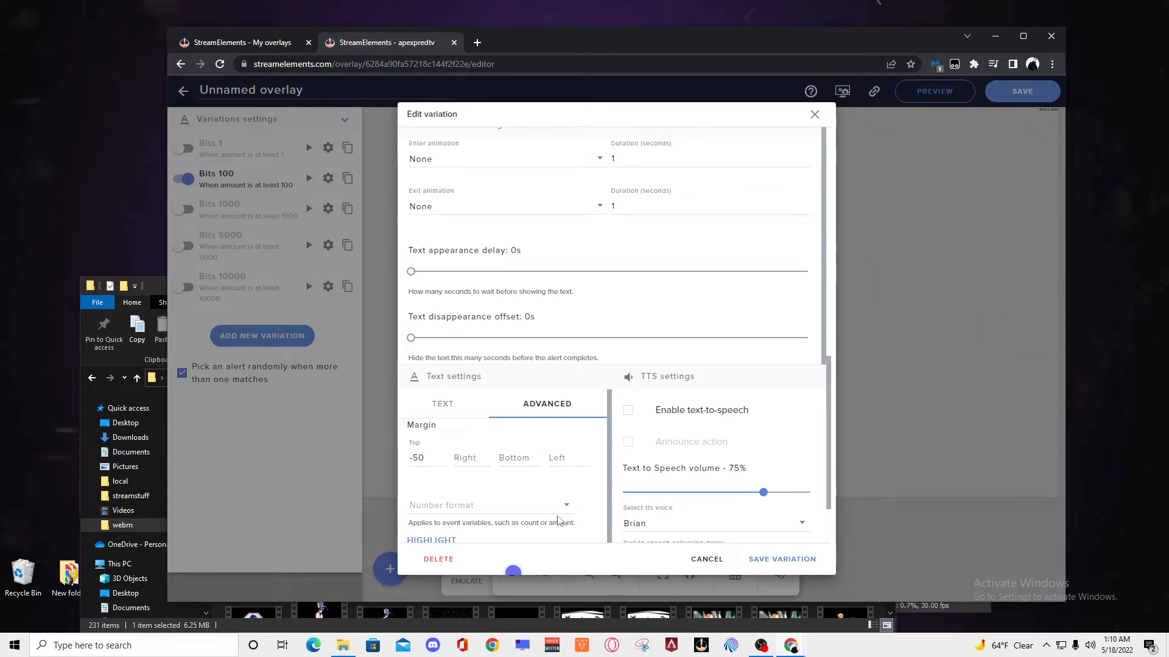
# Step: Save the Bits 100 variation and mute the audio in the overlay editor
pyautogui.scroll(7, 609, 487)
pyautogui.scroll(4, 745, 467)
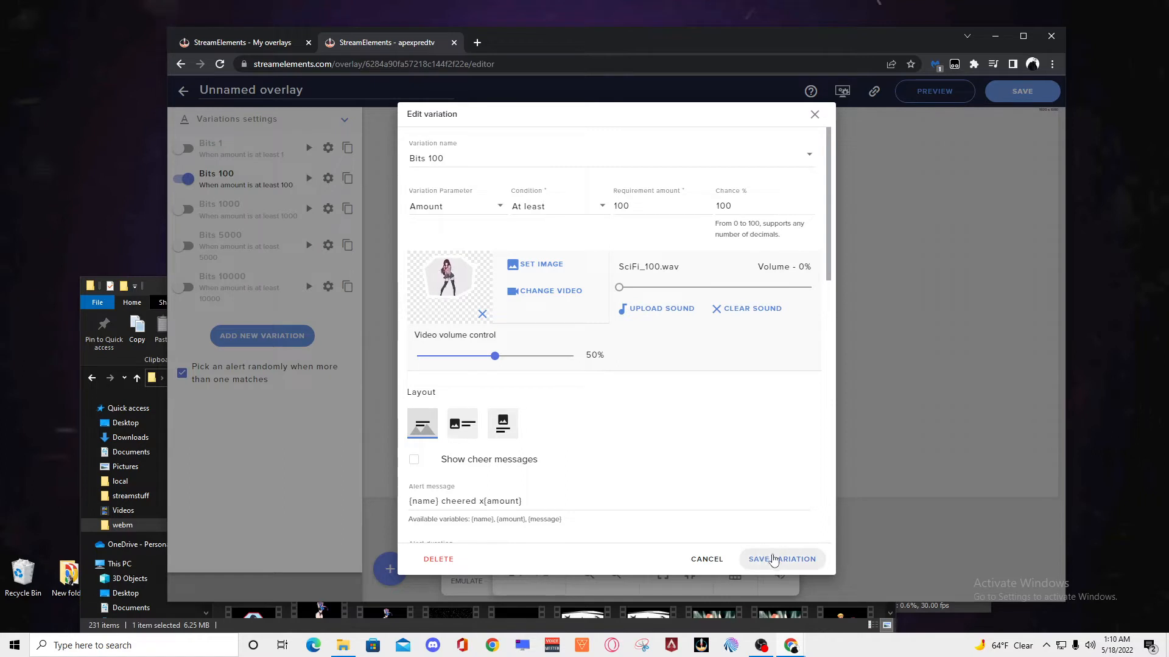
pyautogui.click(783, 560)
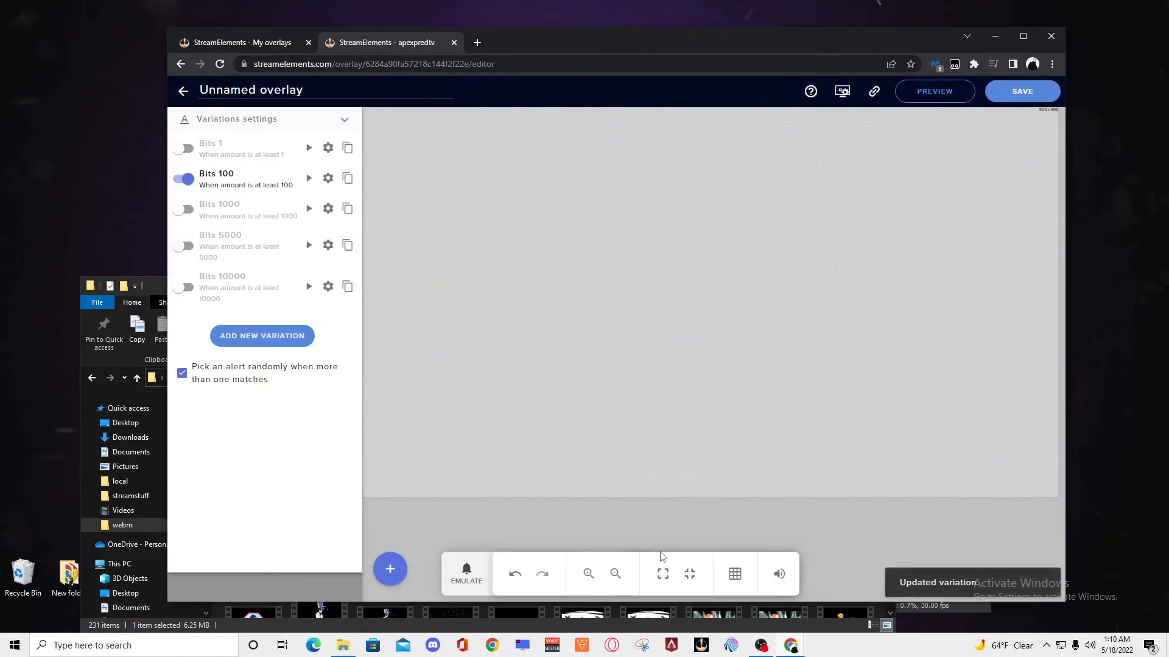
pyautogui.click(788, 580)
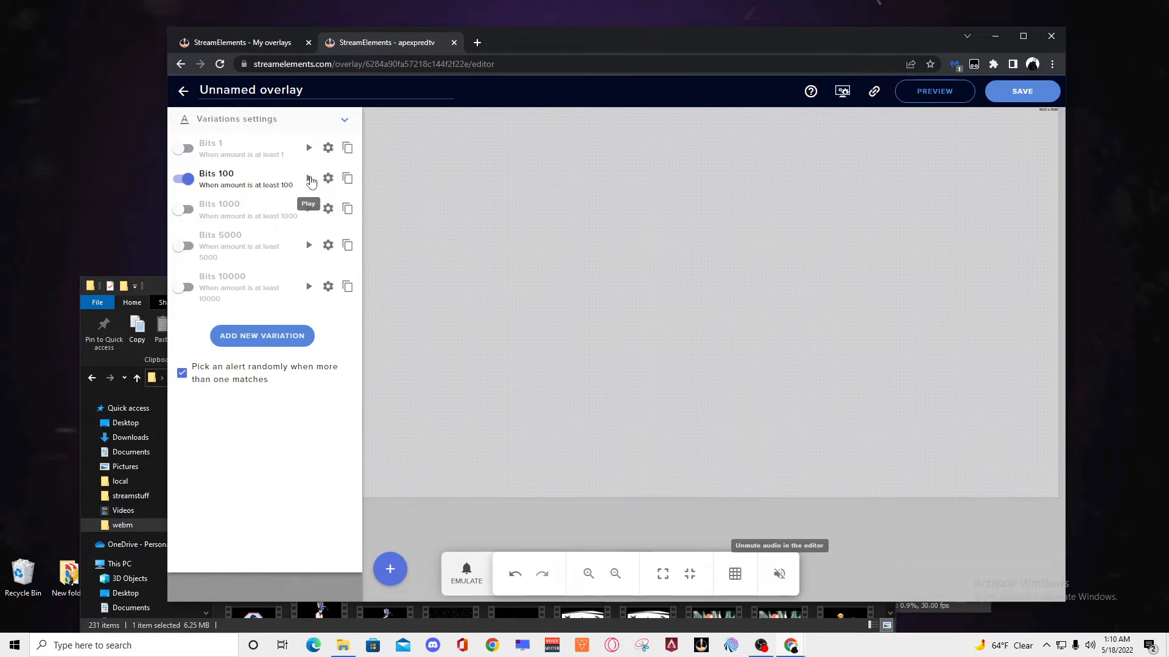
# Step: Minimize the File Explorer window and save the overlay under the name bitssss
pyautogui.click(156, 288)
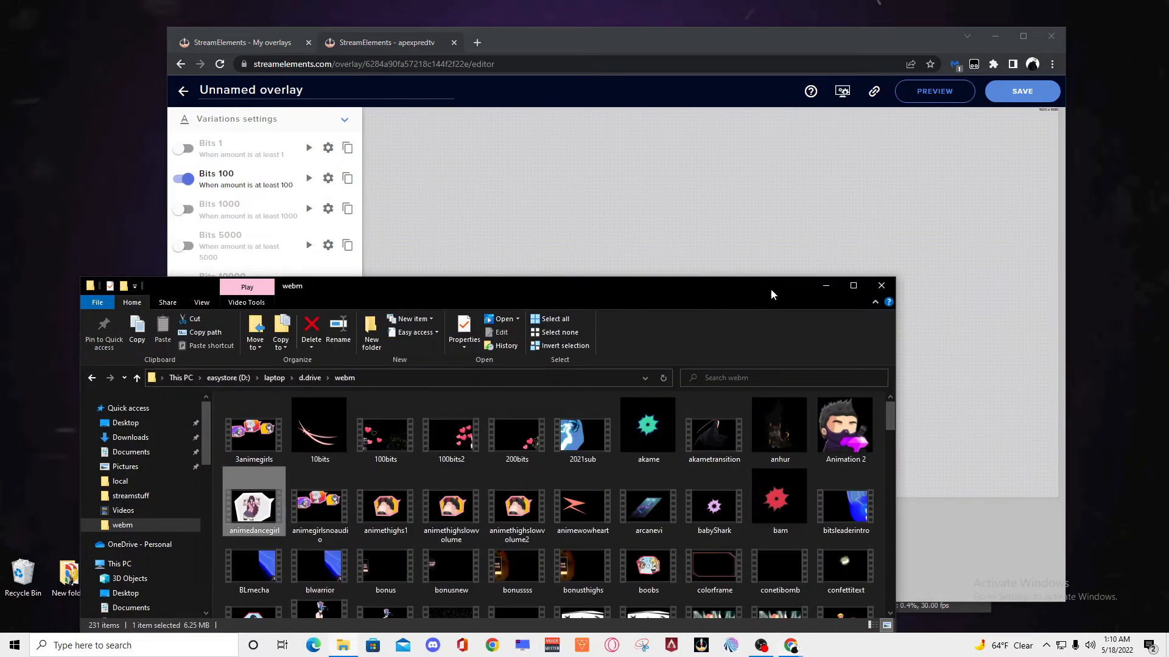
pyautogui.click(826, 286)
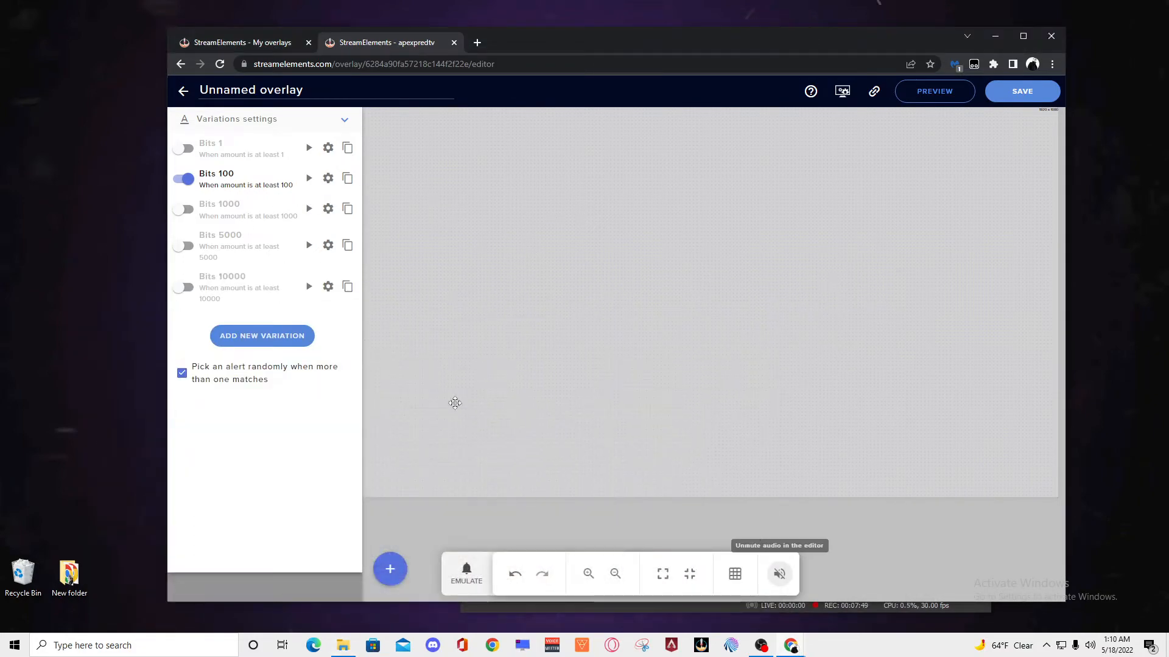
pyautogui.click(1029, 94)
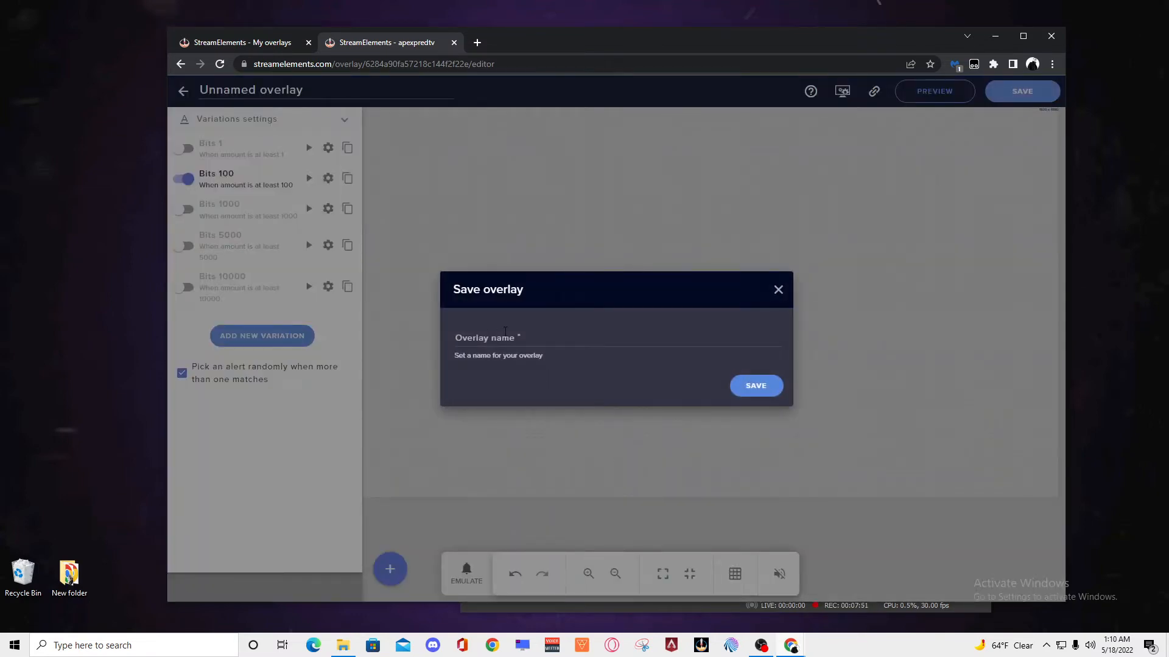
pyautogui.click(515, 332)
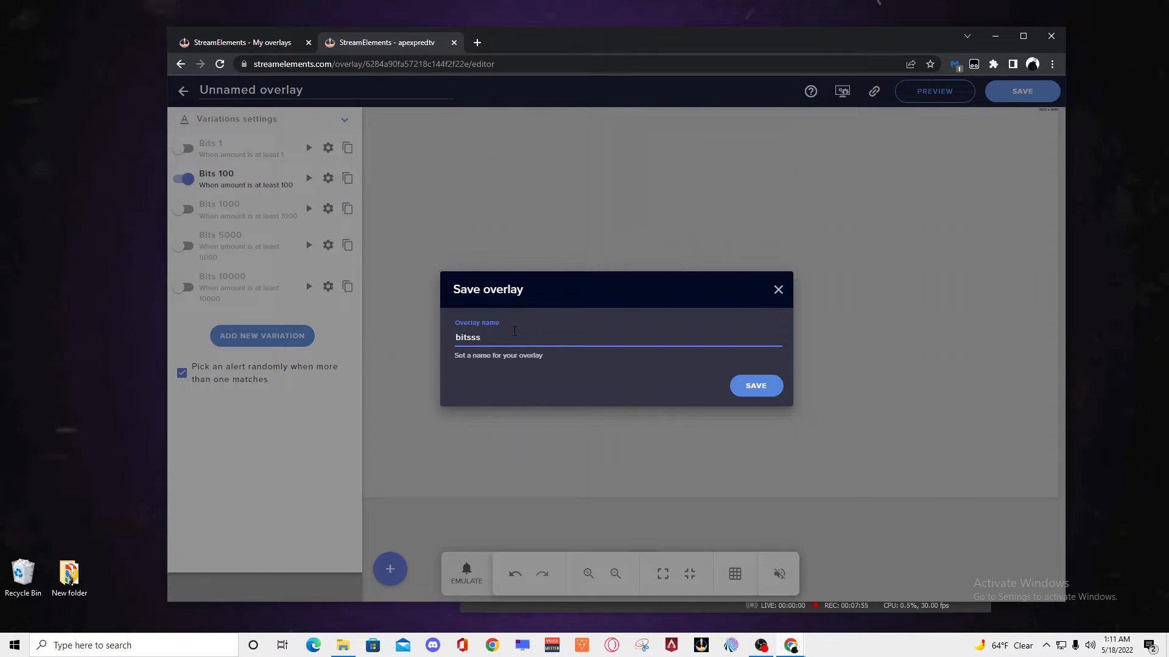
pyautogui.press('Return')
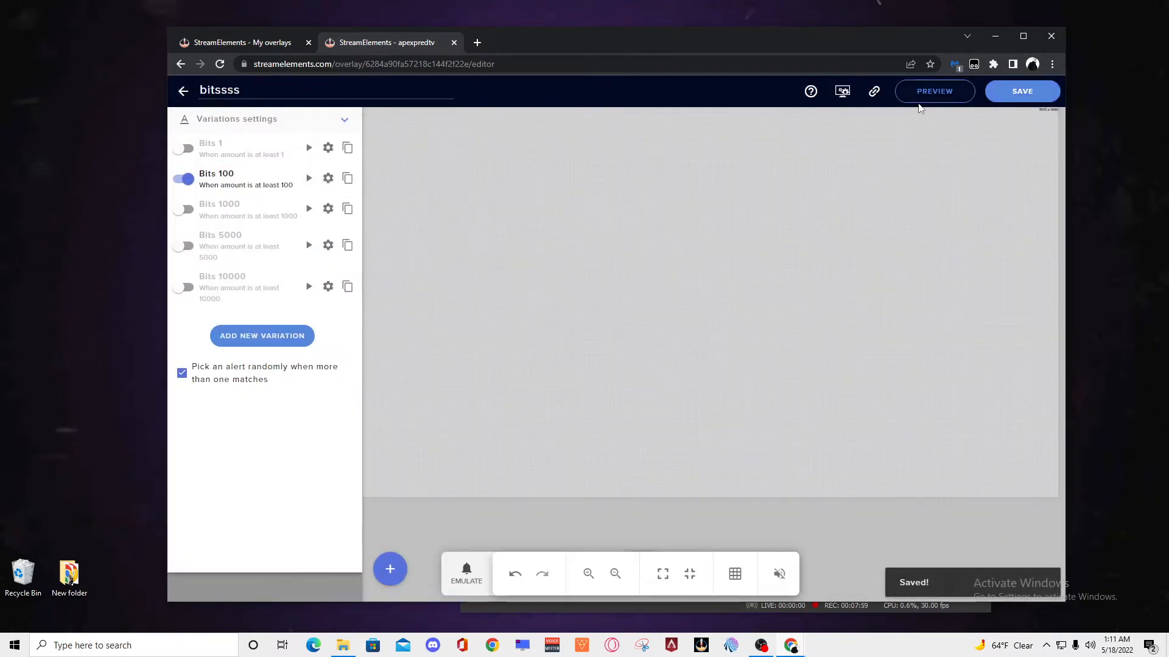
# Step: Copy the overlay's link to the clipboard, minimize the browser and switch to OBS
pyautogui.click(874, 93)
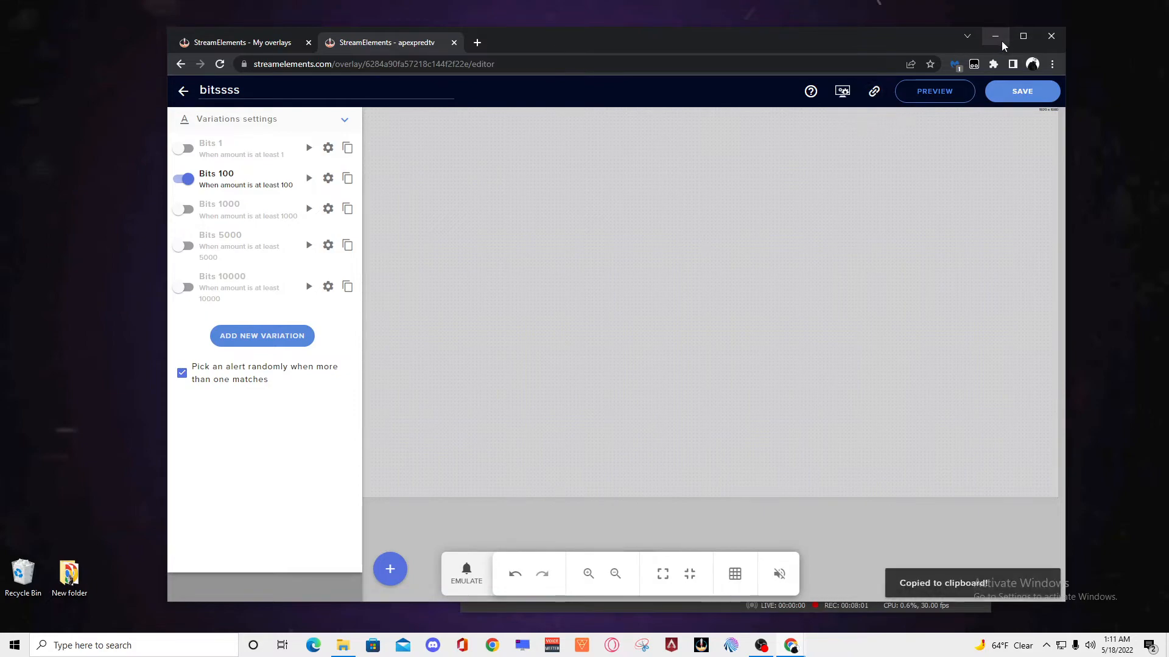
pyautogui.click(1002, 39)
pyautogui.click(950, 562)
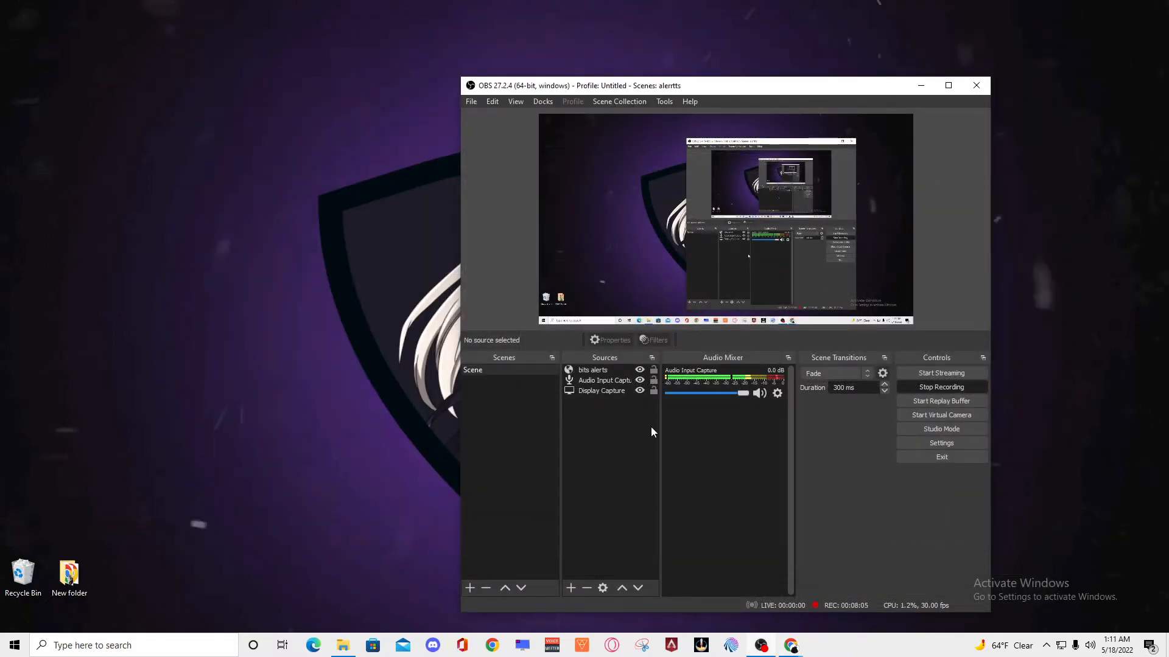
# Step: Remove the existing bits alerts source from the scene and confirm the deletion
pyautogui.click(623, 372)
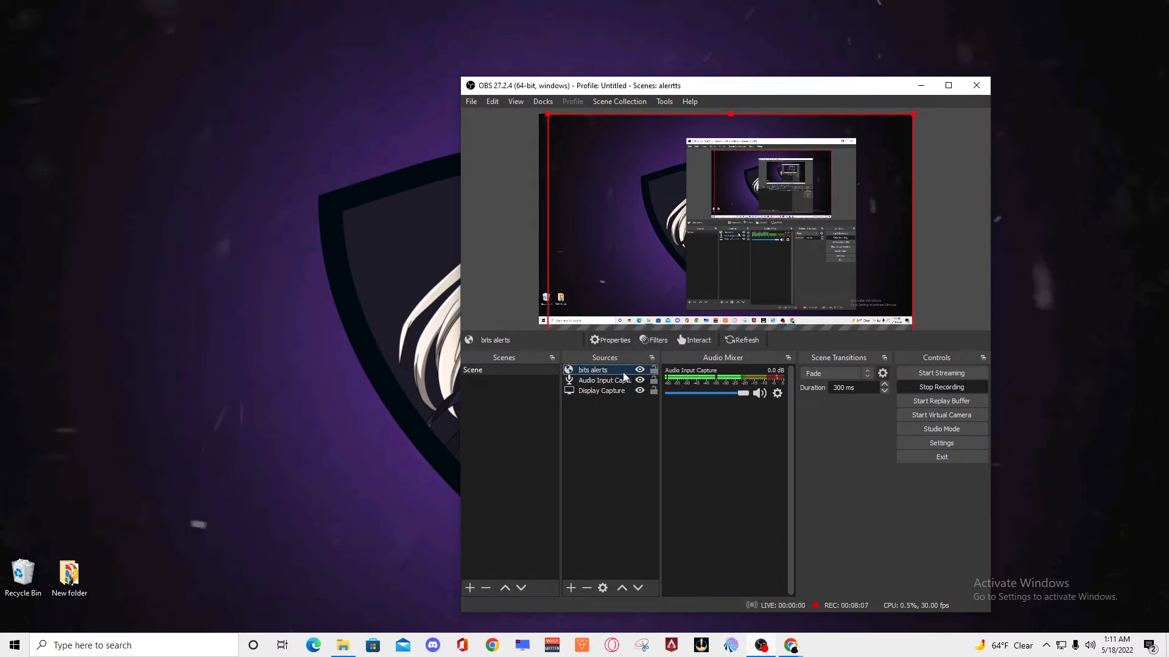
pyautogui.press('Delete')
pyautogui.click(713, 382)
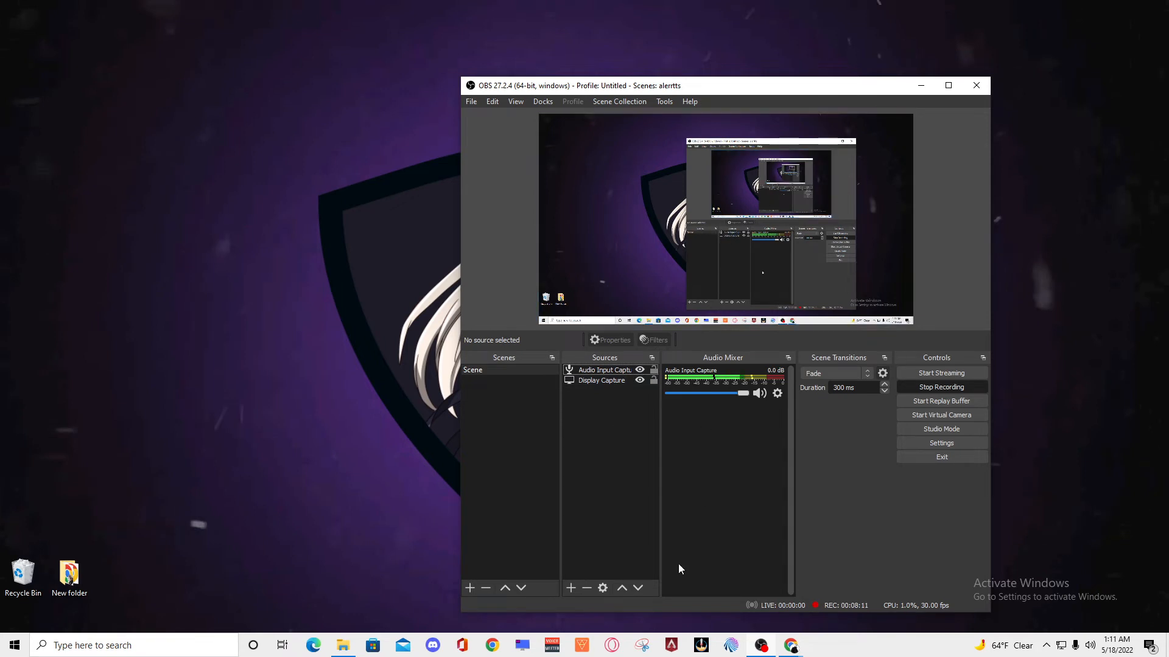
# Step: Add a new Browser source named bits alertz to the scene
pyautogui.click(571, 588)
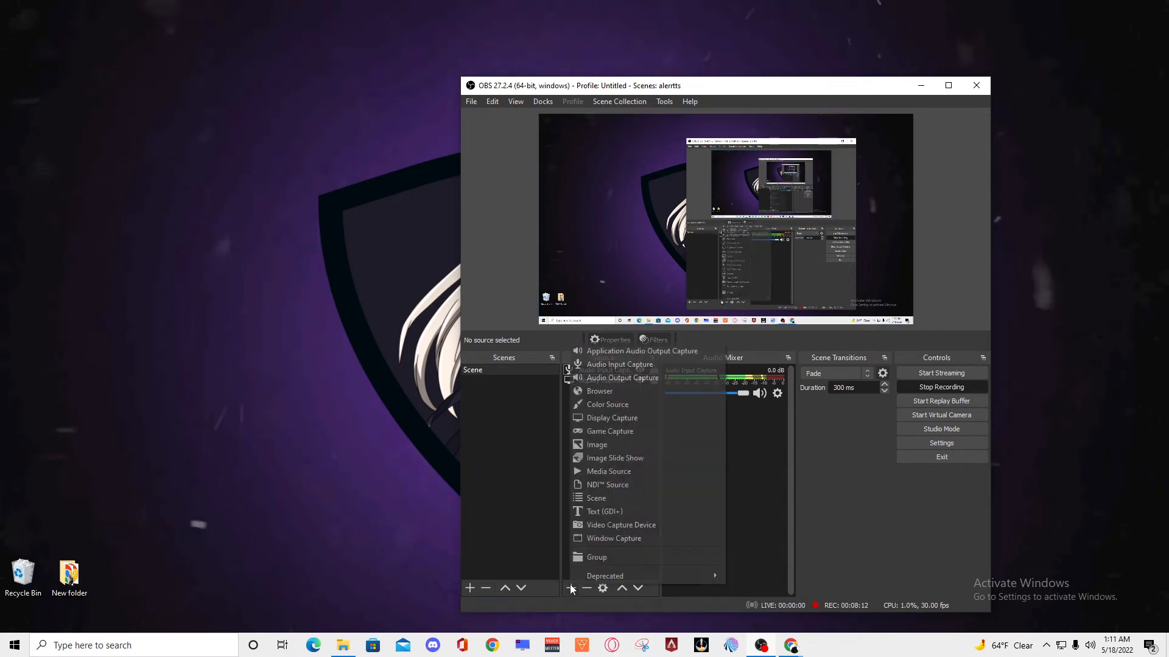
pyautogui.click(617, 393)
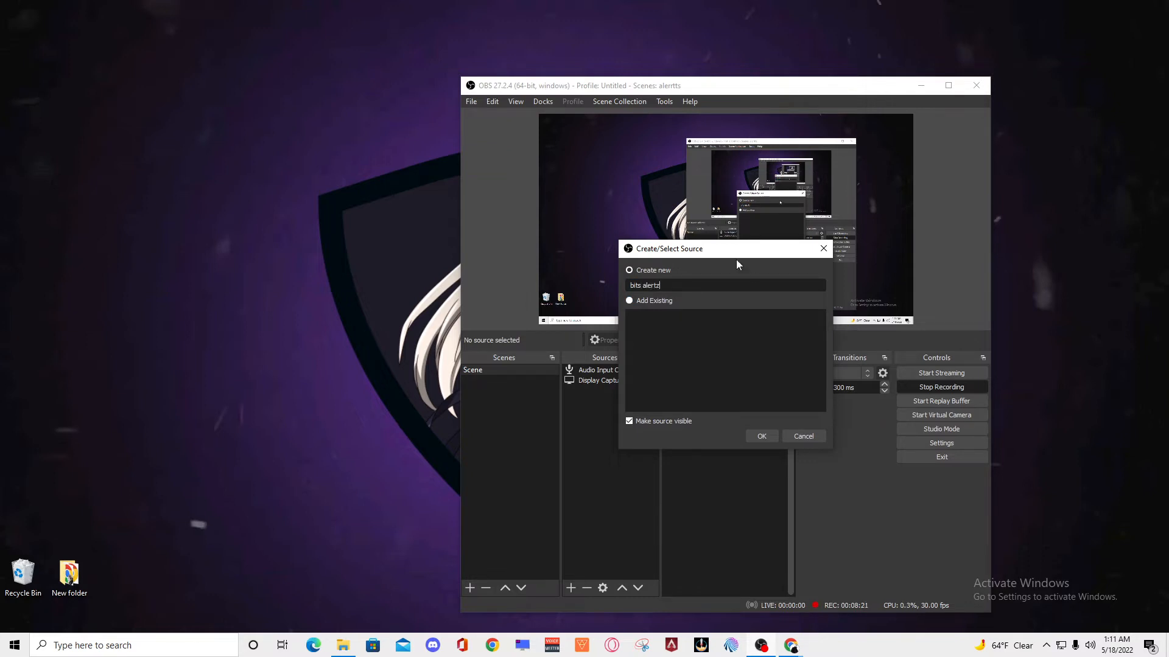
pyautogui.click(762, 436)
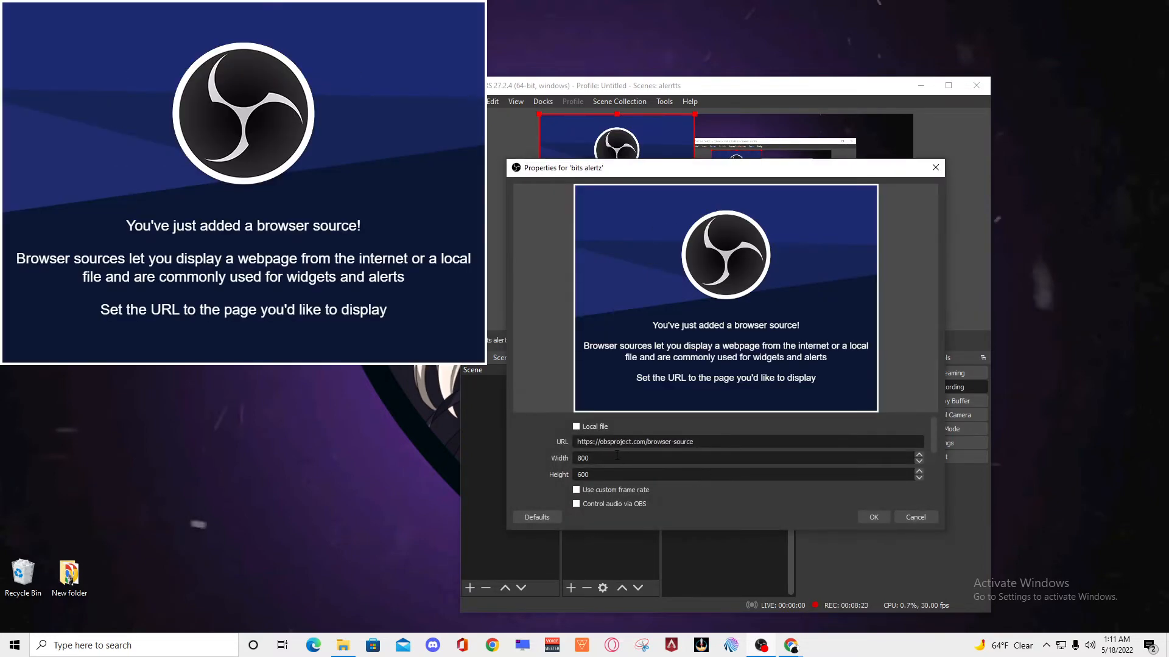
# Step: Replace the browser source's URL with the copied overlay link and set its size to 1920 by 1080
pyautogui.moveTo(697, 442); pyautogui.dragTo(528, 444)
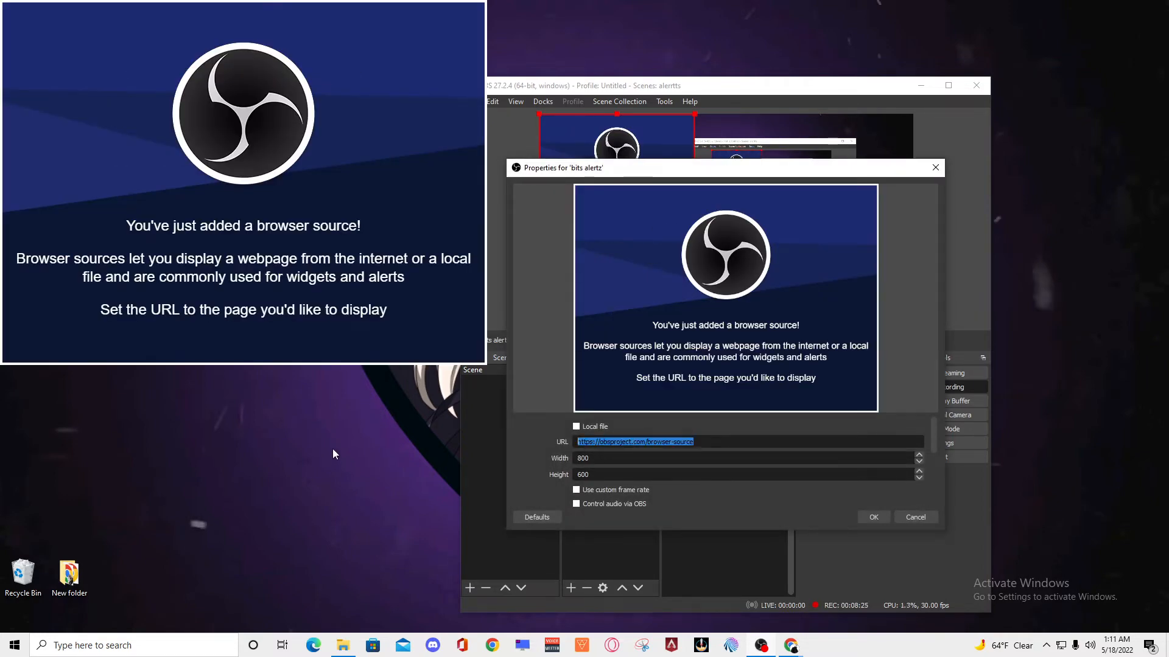
pyautogui.hotkey('ctrl', 'v')
pyautogui.click(876, 516)
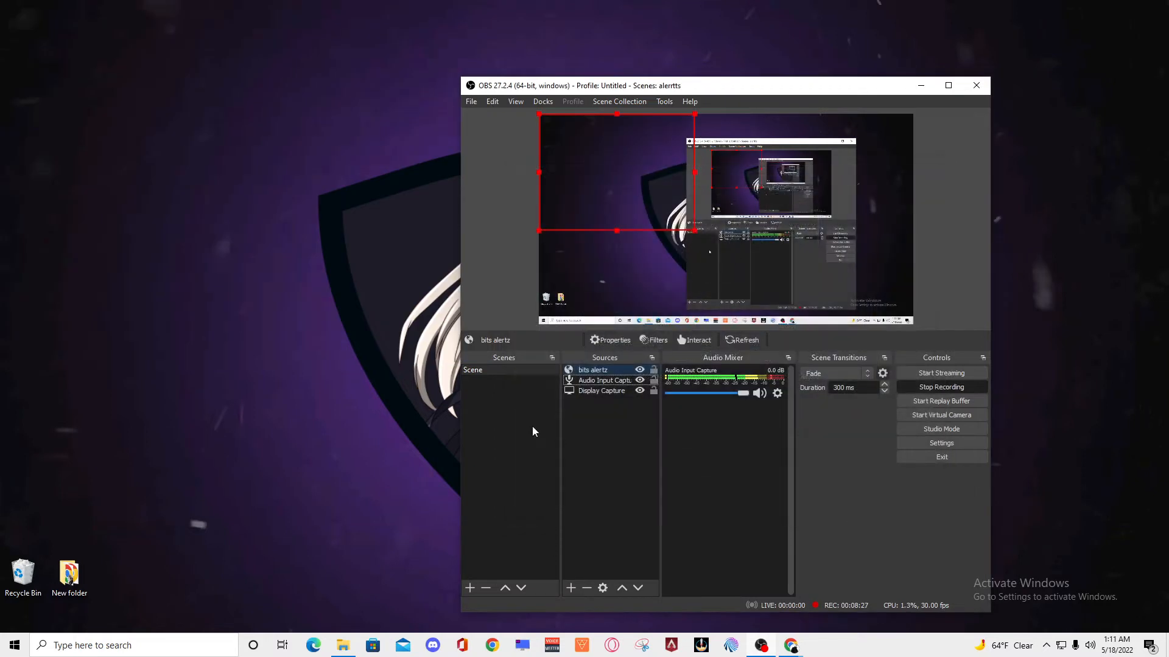
pyautogui.doubleClick(600, 370)
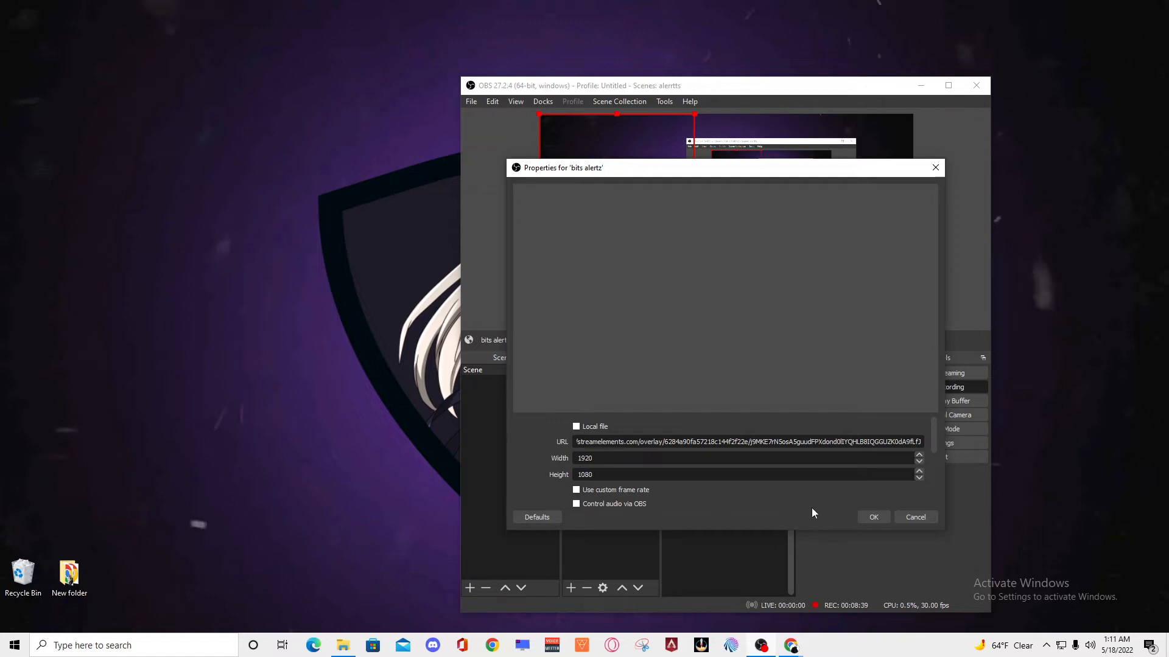
pyautogui.click(874, 517)
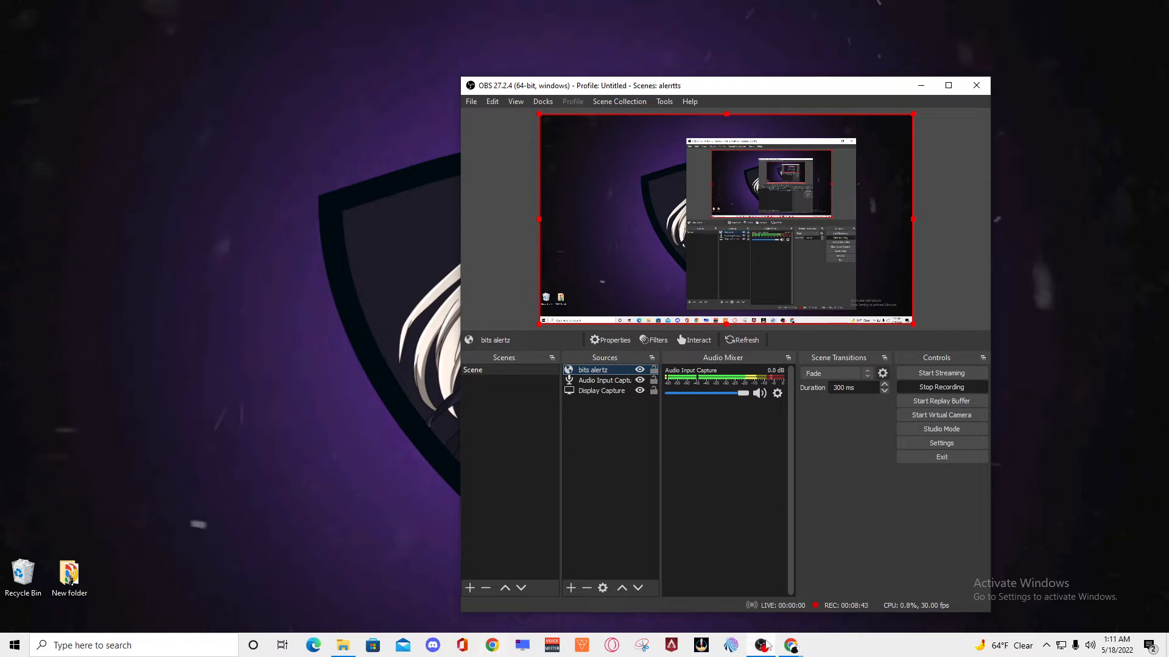
# Step: Switch to the StreamElements editor, play the Bits 100 variation with editor audio muted, and minimize the browser to watch the alert
pyautogui.moveTo(800, 651)
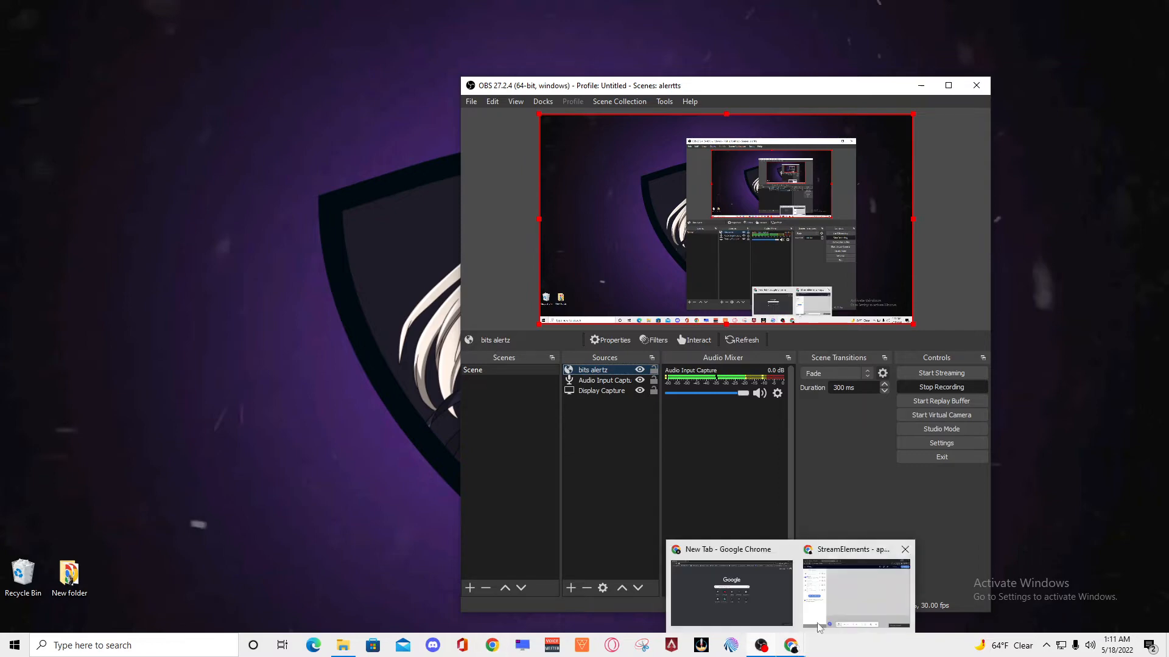
pyautogui.click(855, 585)
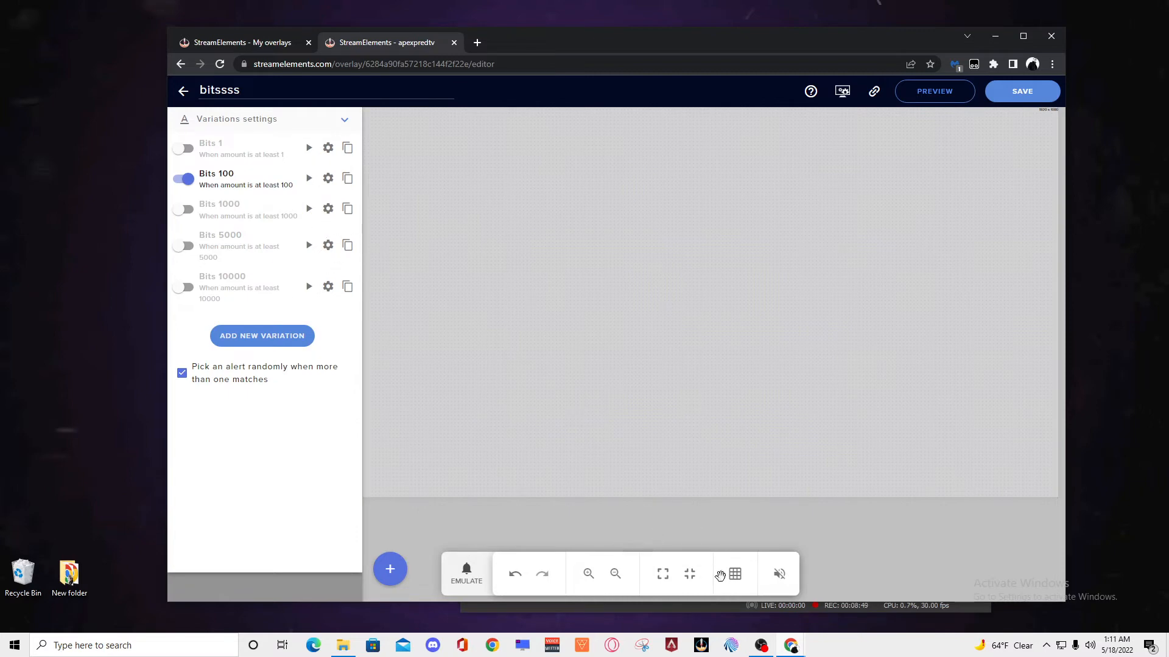
pyautogui.click(781, 583)
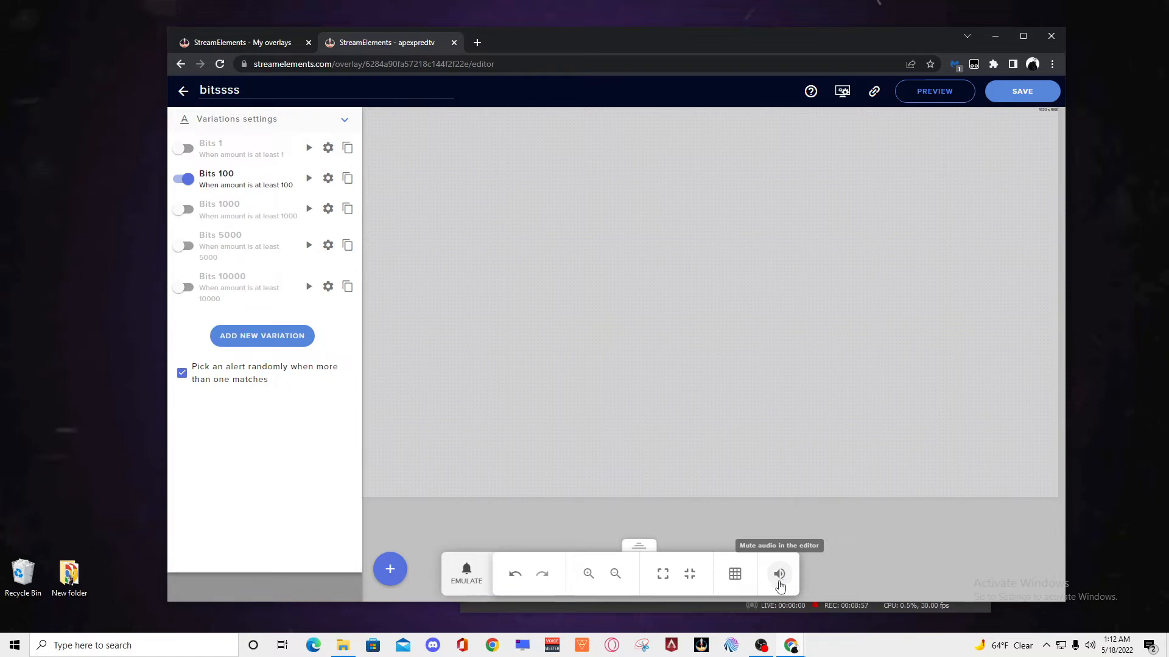
pyautogui.click(781, 581)
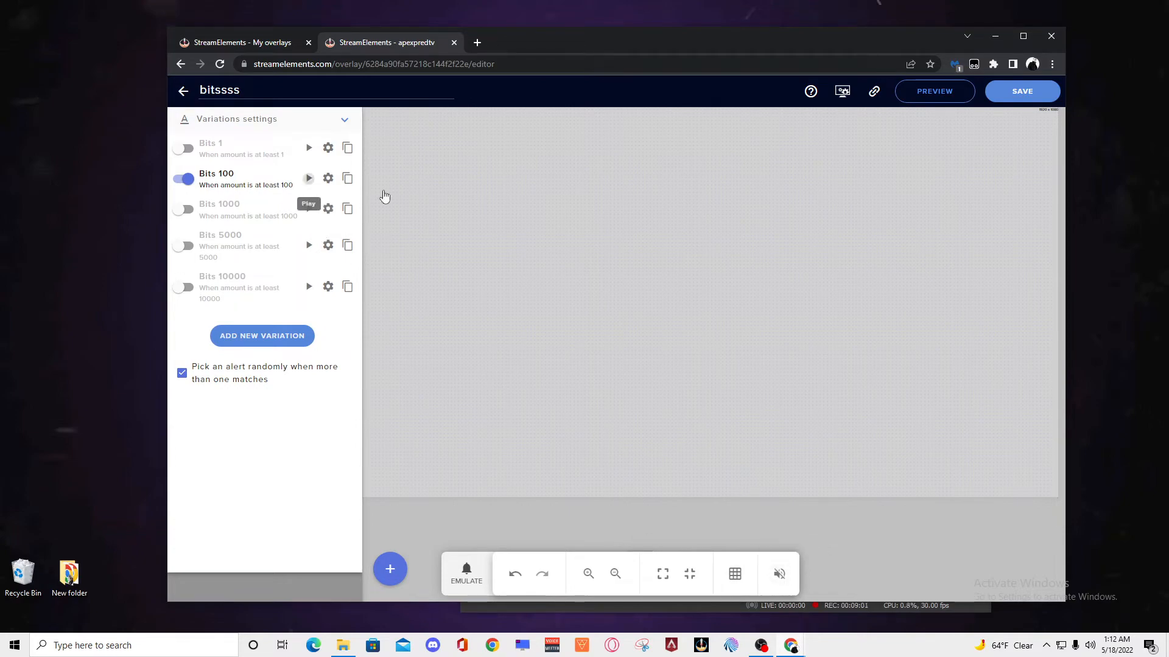
pyautogui.click(995, 36)
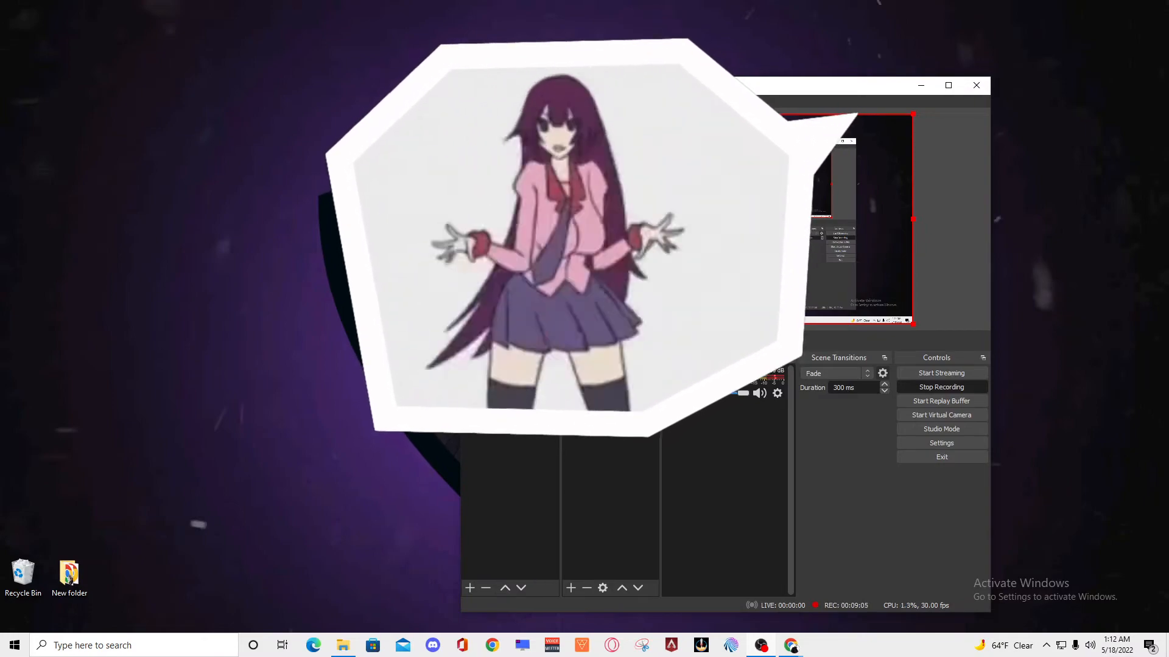
pyautogui.moveTo(626, 87); pyautogui.dragTo(632, 152)
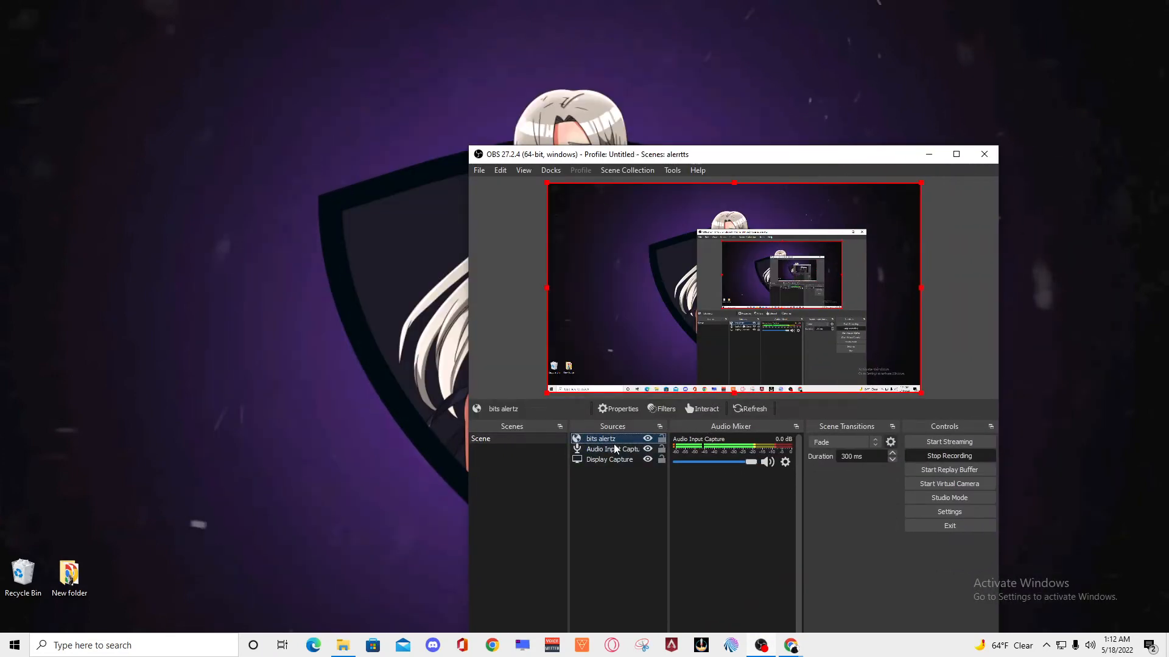
pyautogui.moveTo(703, 161); pyautogui.dragTo(775, 92)
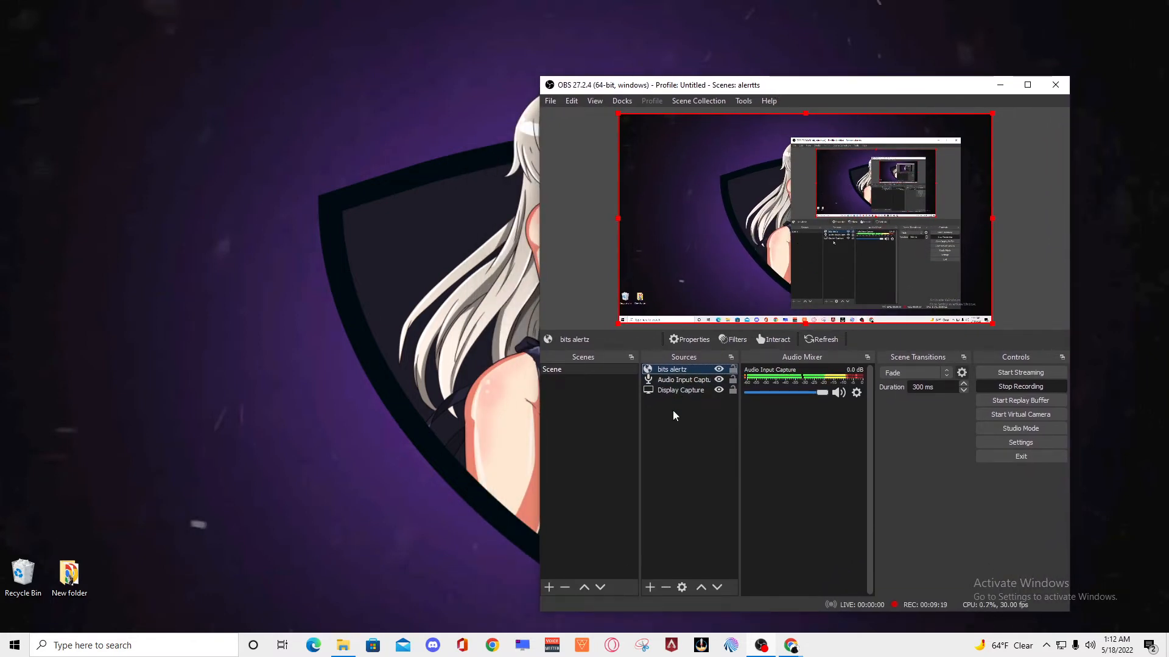
pyautogui.click(649, 587)
pyautogui.click(703, 455)
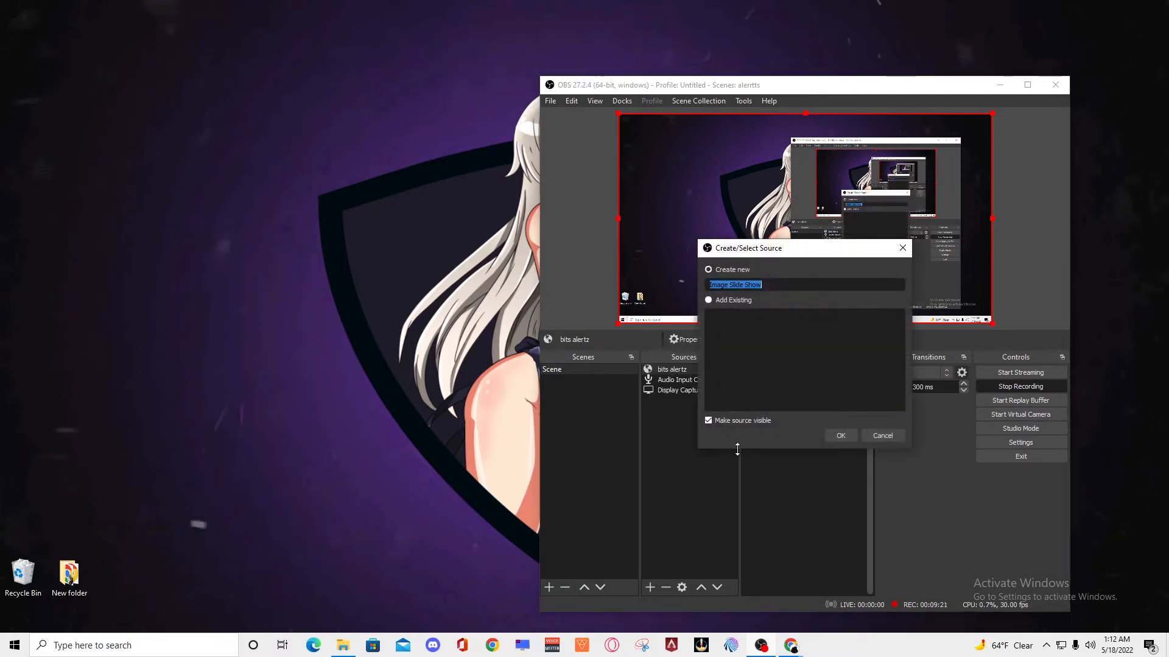
pyautogui.click(882, 437)
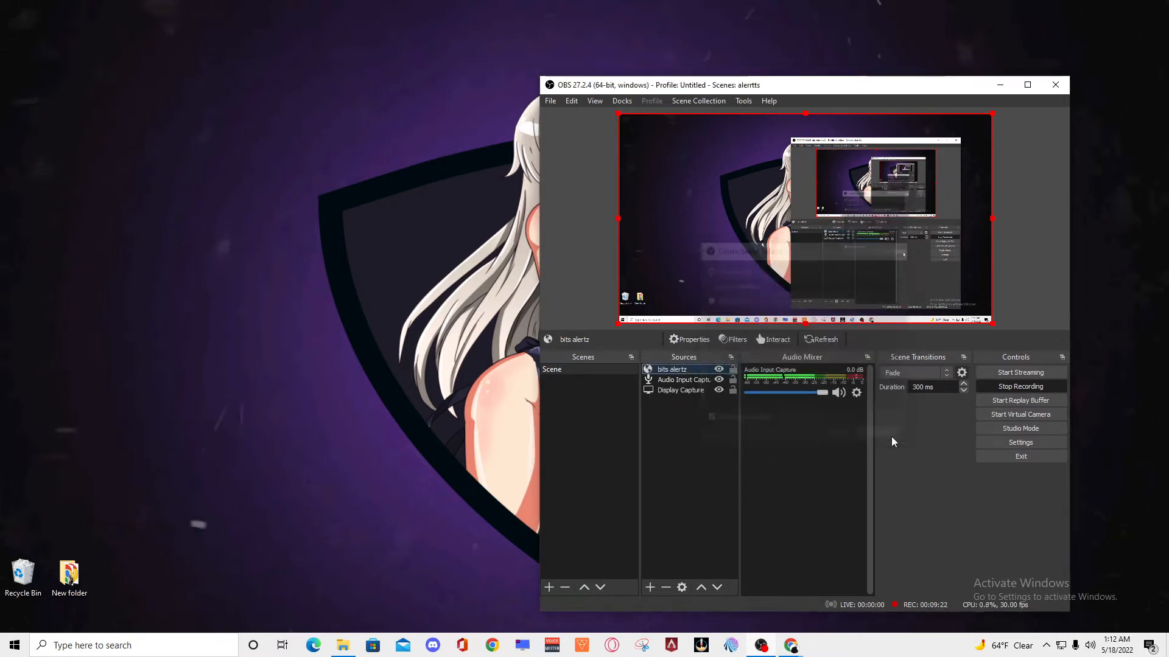
pyautogui.click(663, 587)
pyautogui.click(886, 368)
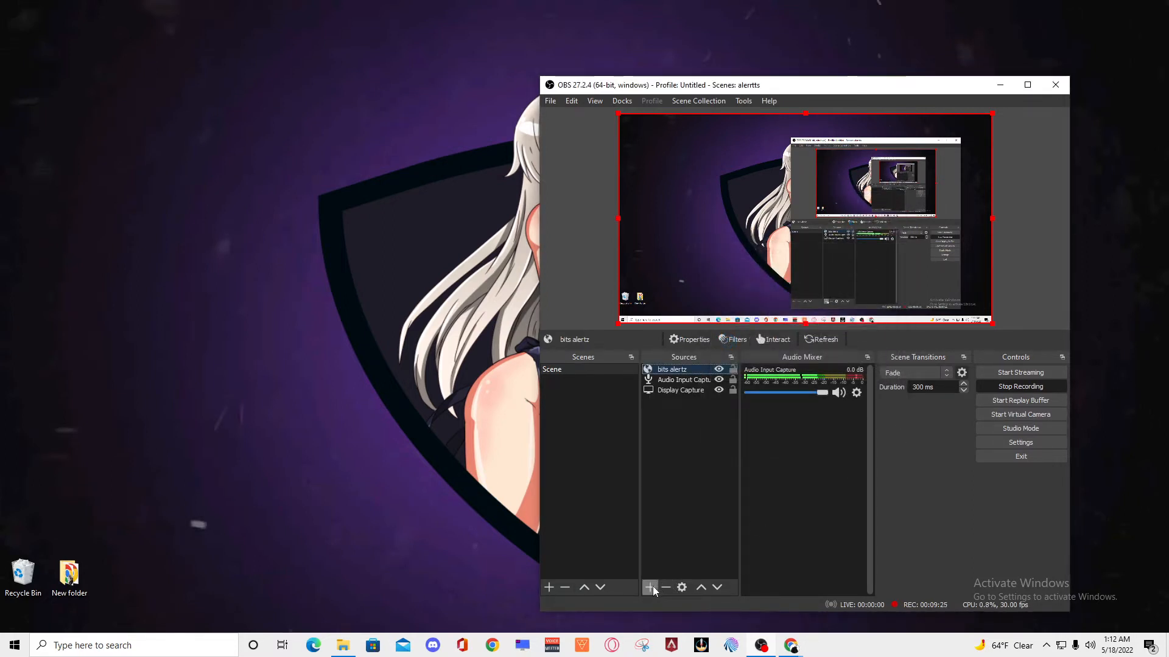
# Step: Add a new Image source to the scene and choose its image file from the Downloads folder
pyautogui.click(650, 587)
pyautogui.click(690, 448)
pyautogui.click(838, 433)
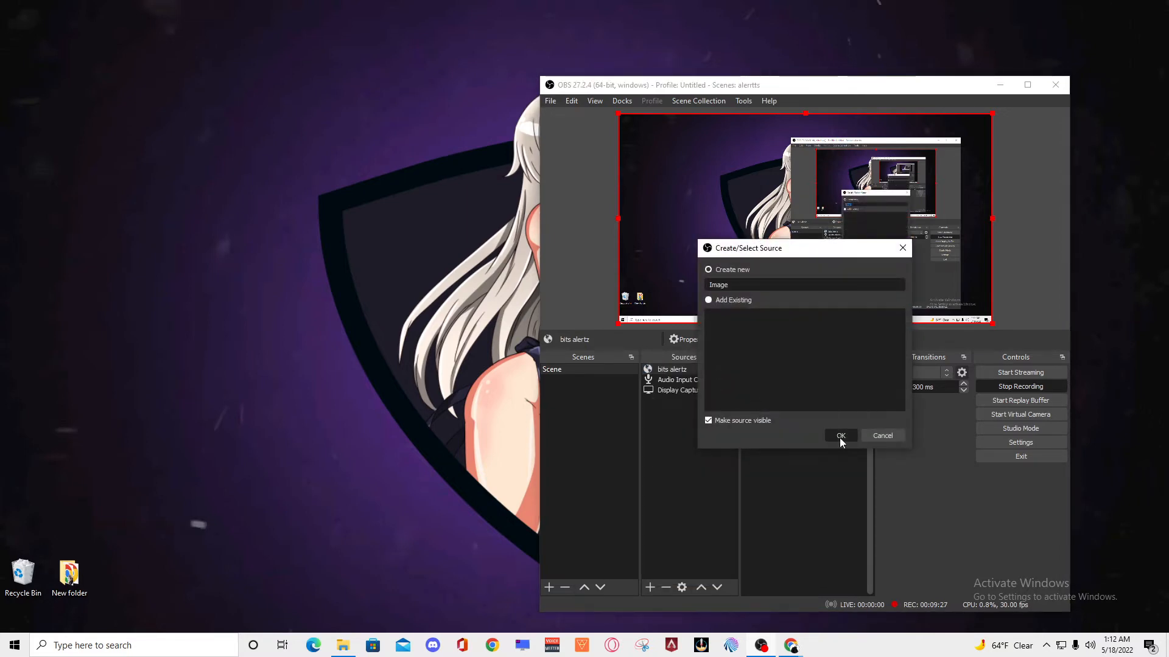
pyautogui.click(987, 427)
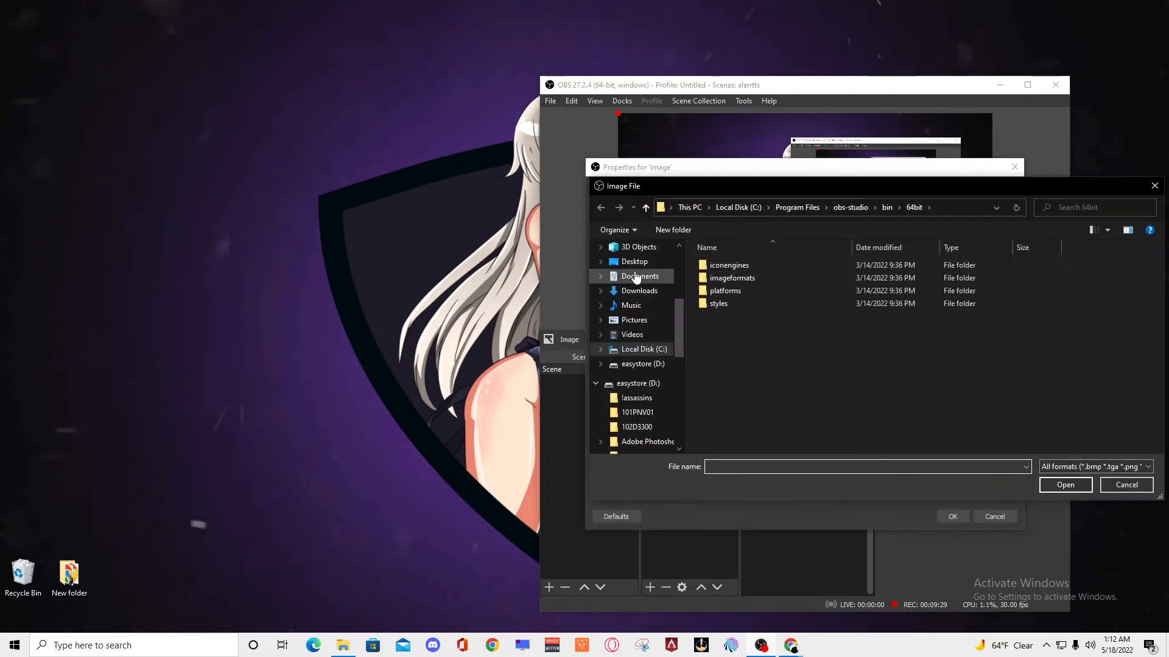
pyautogui.click(637, 291)
pyautogui.click(723, 283)
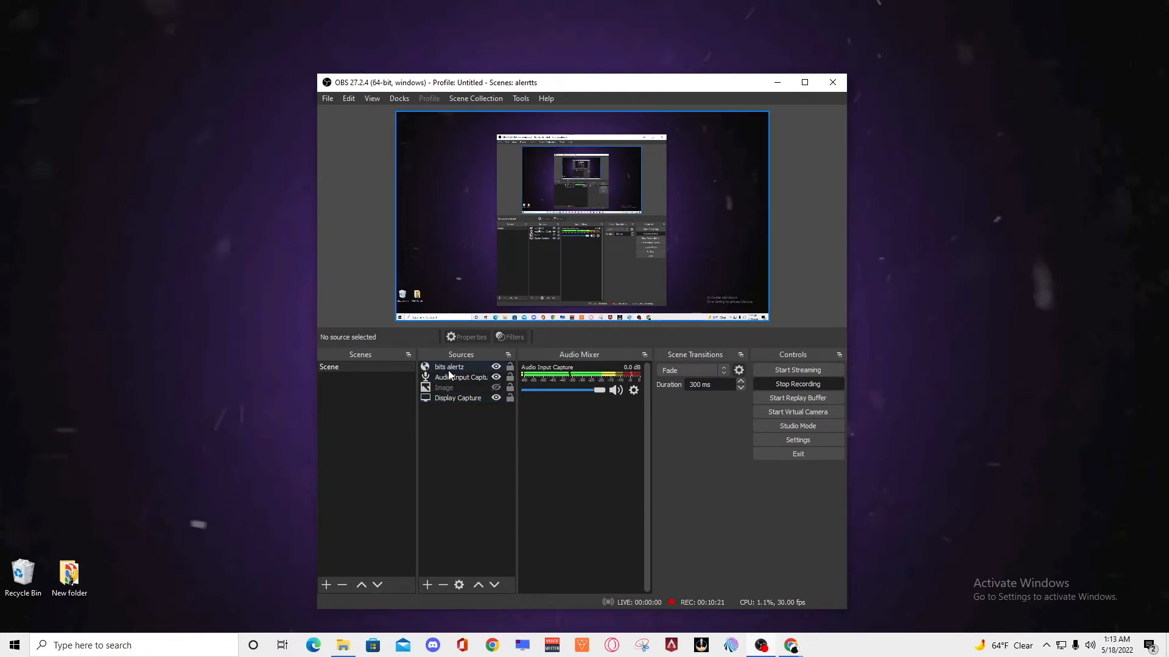
# Step: Review the properties of the bits alertz source and move the OBS window off the screen
pyautogui.doubleClick(448, 368)
pyautogui.click(772, 514)
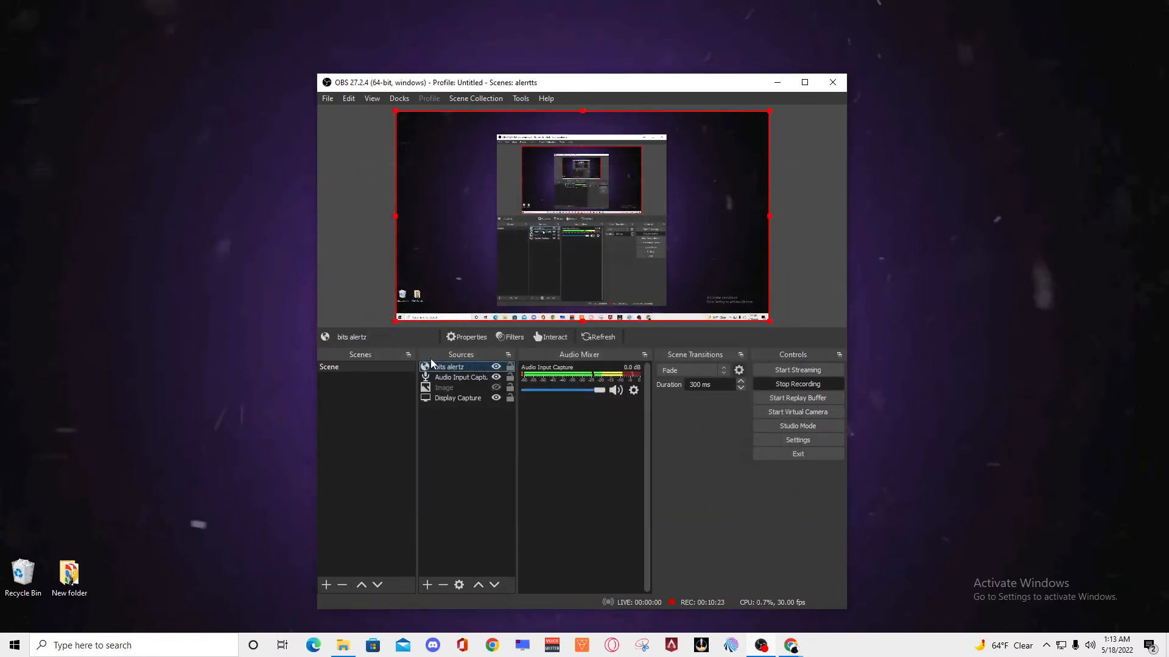
pyautogui.moveTo(395, 320)
pyautogui.mouseDown()
pyautogui.moveTo(482, 282)
pyautogui.moveTo(395, 321)
pyautogui.mouseUp()
pyautogui.click(451, 370)
pyautogui.moveTo(686, 84); pyautogui.dragTo(0, 87)
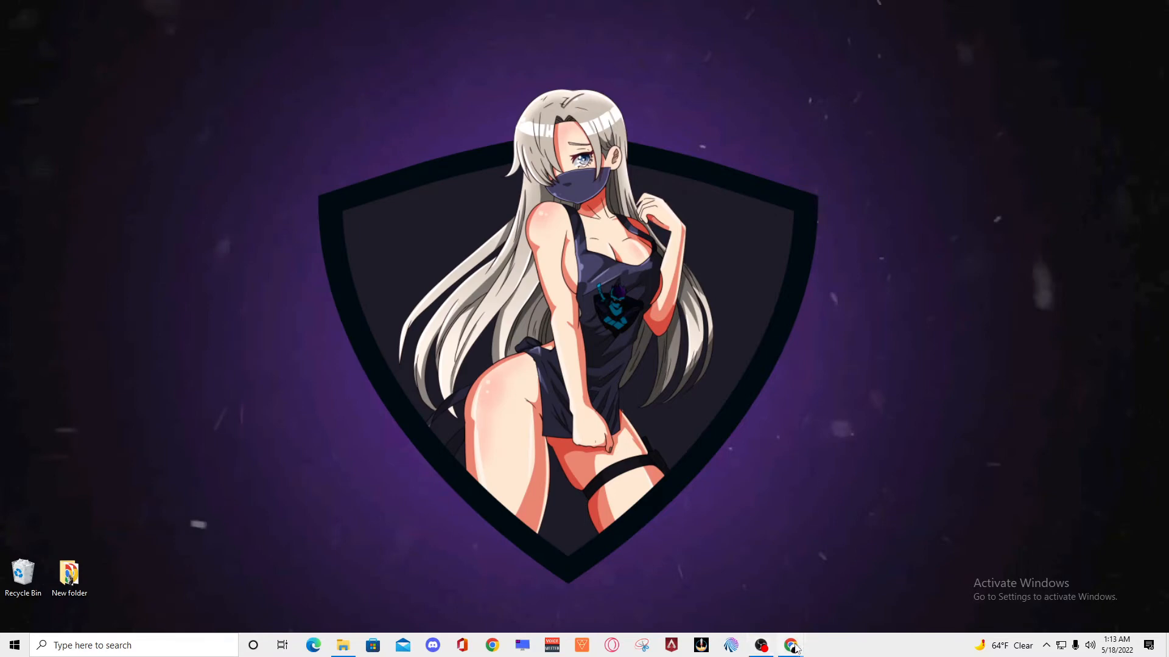
# Step: Switch to the StreamElements editor, shrink the alert box and place it in the upper-right corner of the overlay canvas
pyautogui.moveTo(794, 649)
pyautogui.click(852, 585)
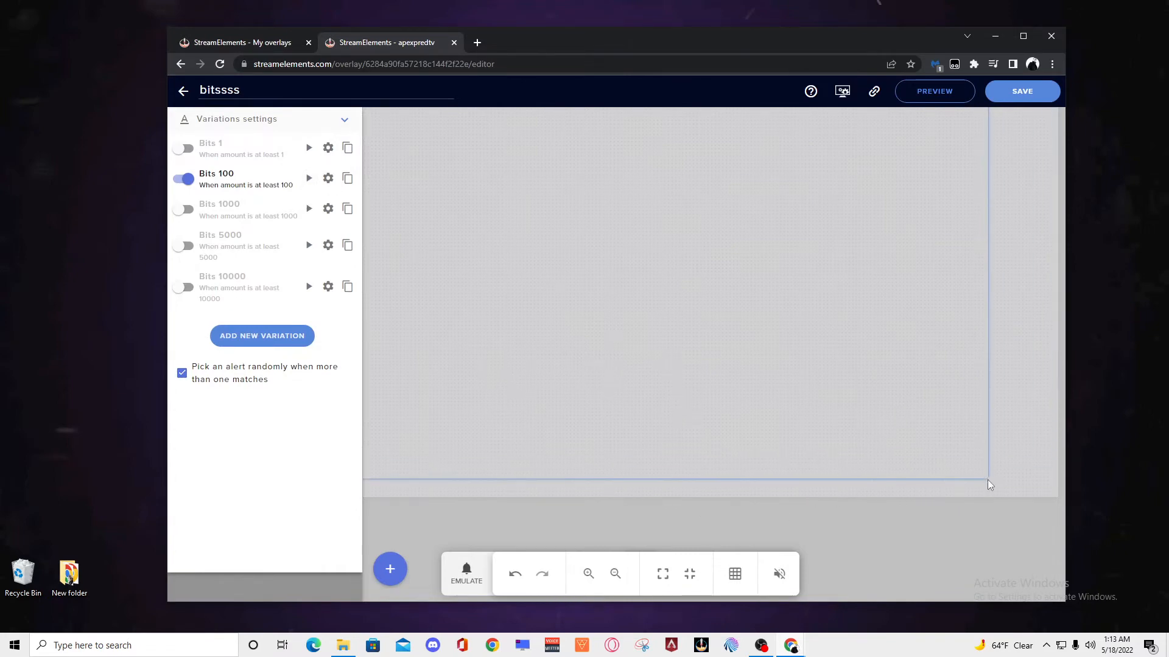
pyautogui.moveTo(984, 479); pyautogui.dragTo(794, 368)
pyautogui.moveTo(611, 253); pyautogui.dragTo(874, 274)
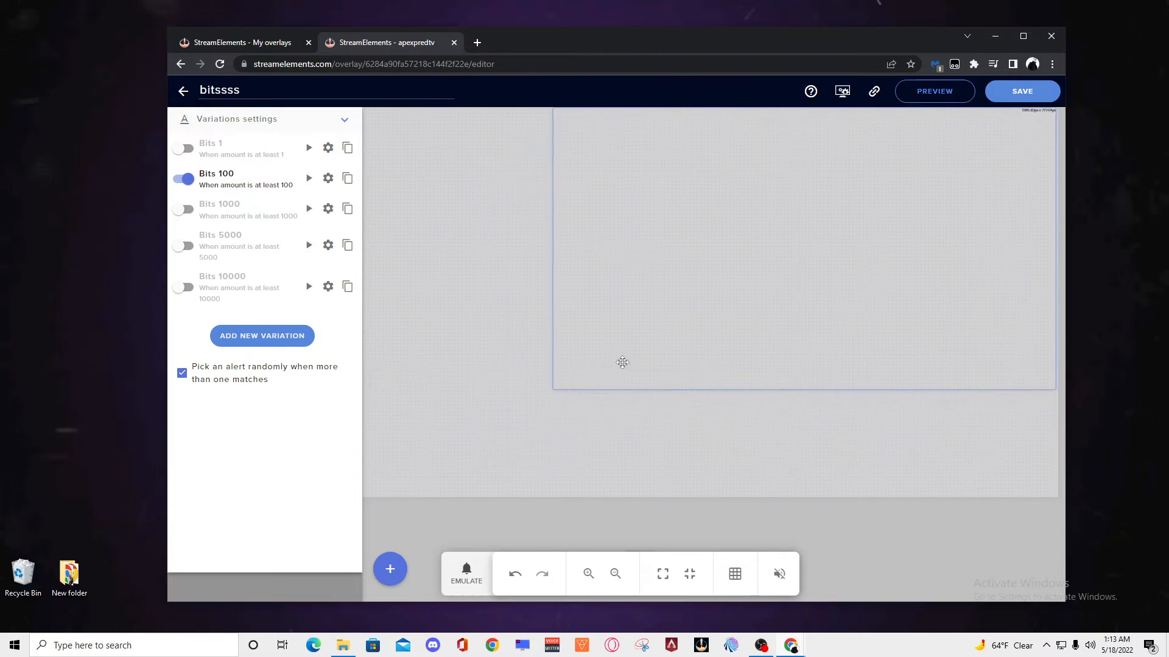
pyautogui.moveTo(550, 395); pyautogui.dragTo(550, 316)
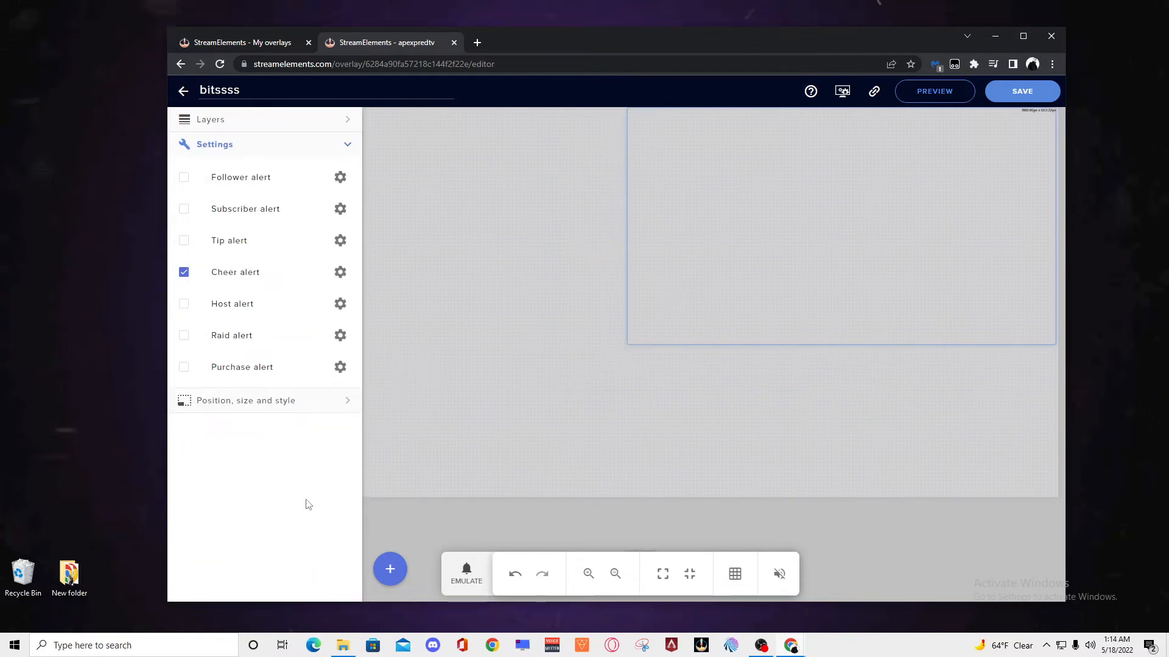
# Step: Add a static image to the overlay and set it to the uploaded first-person shooter screenshot
pyautogui.click(400, 576)
pyautogui.moveTo(419, 535)
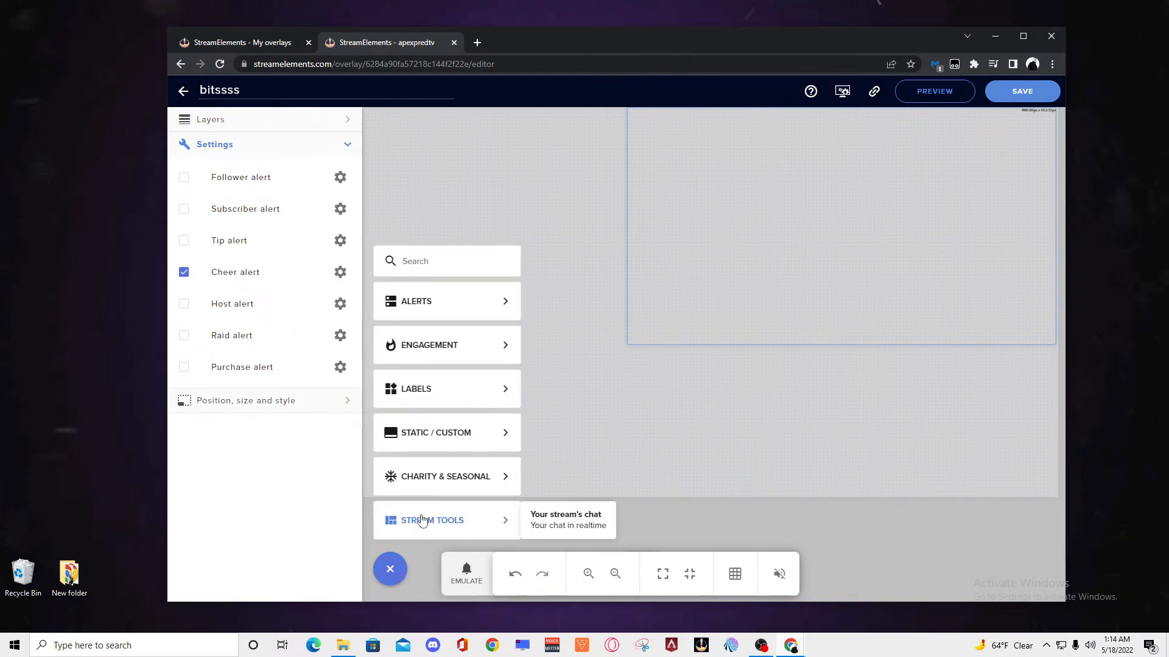
pyautogui.moveTo(416, 439)
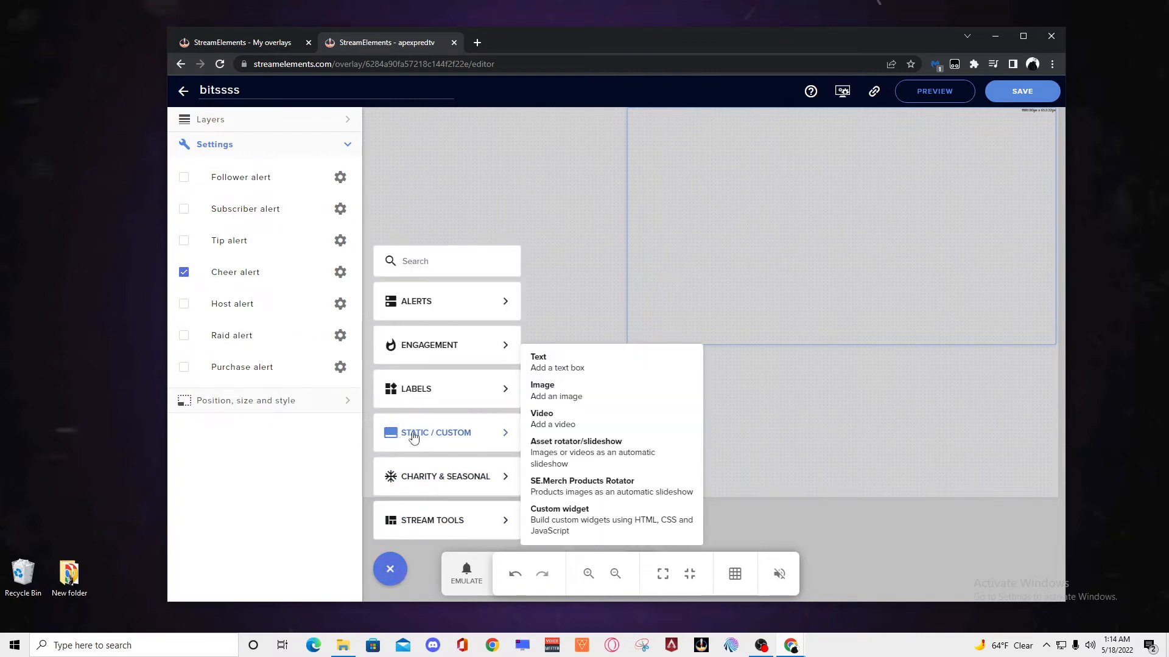
pyautogui.click(571, 391)
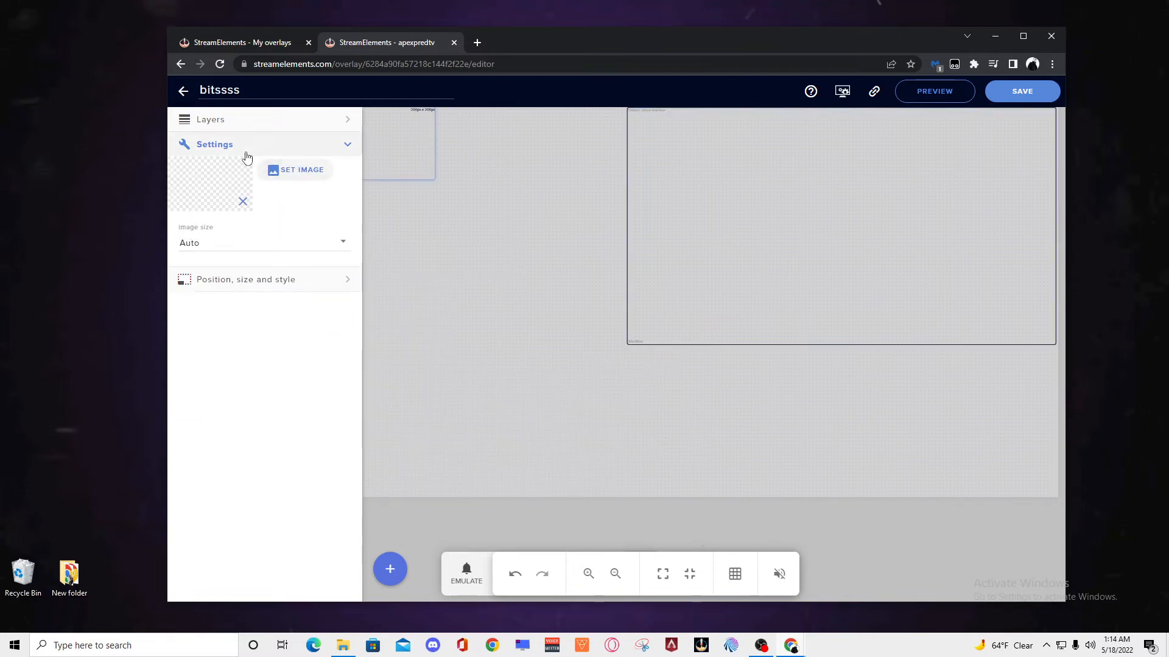
pyautogui.click(312, 169)
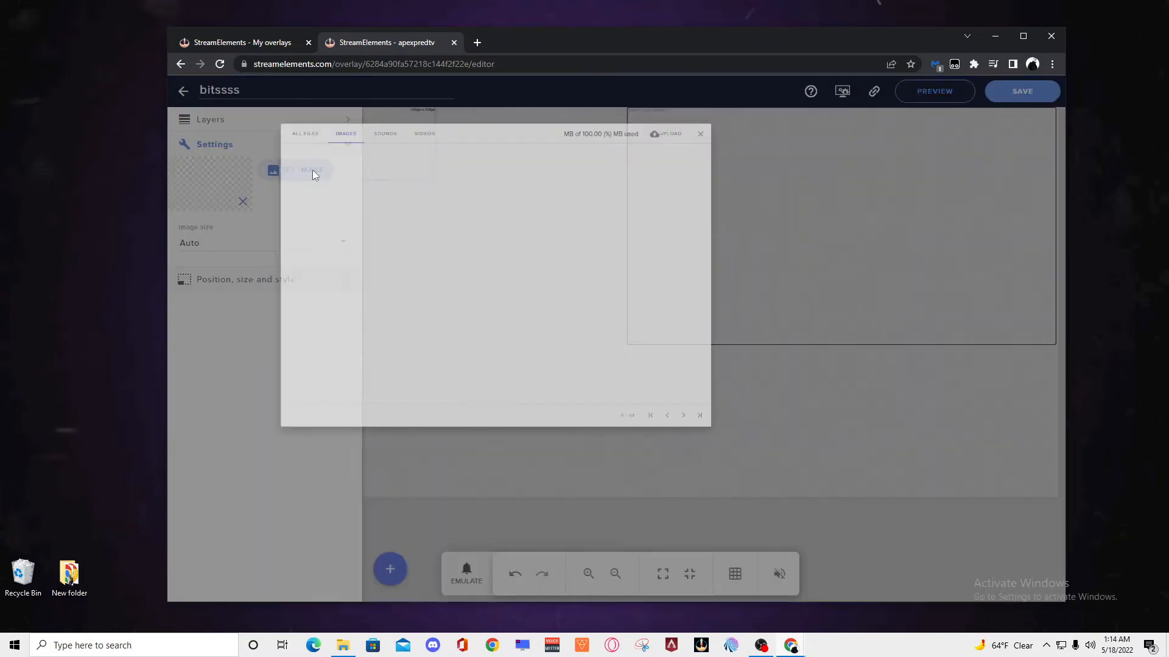
pyautogui.click(326, 159)
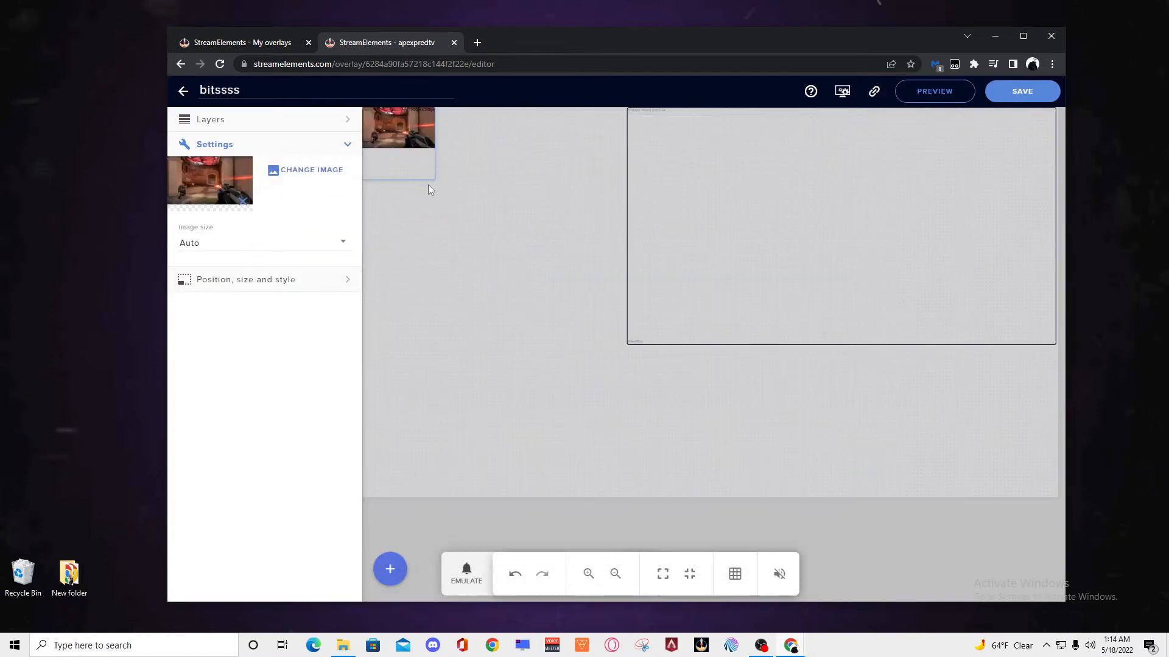
# Step: Enlarge the image to cover the whole overlay canvas and move its layer below AlertBox 1
pyautogui.moveTo(433, 178); pyautogui.dragTo(1056, 561)
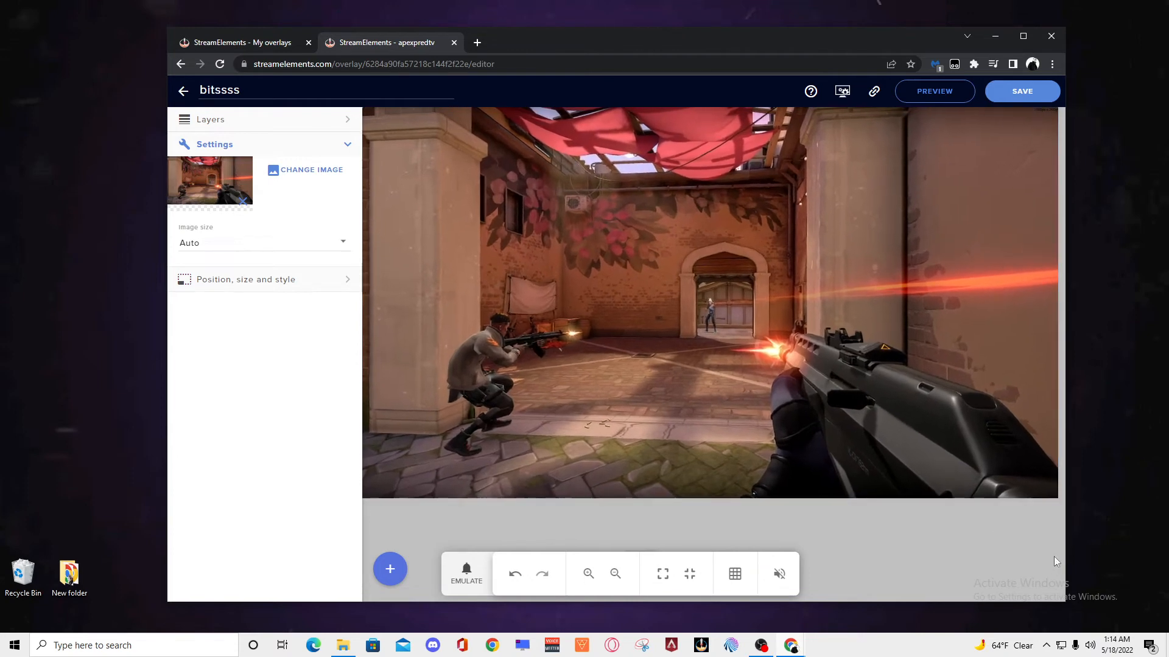
pyautogui.click(300, 121)
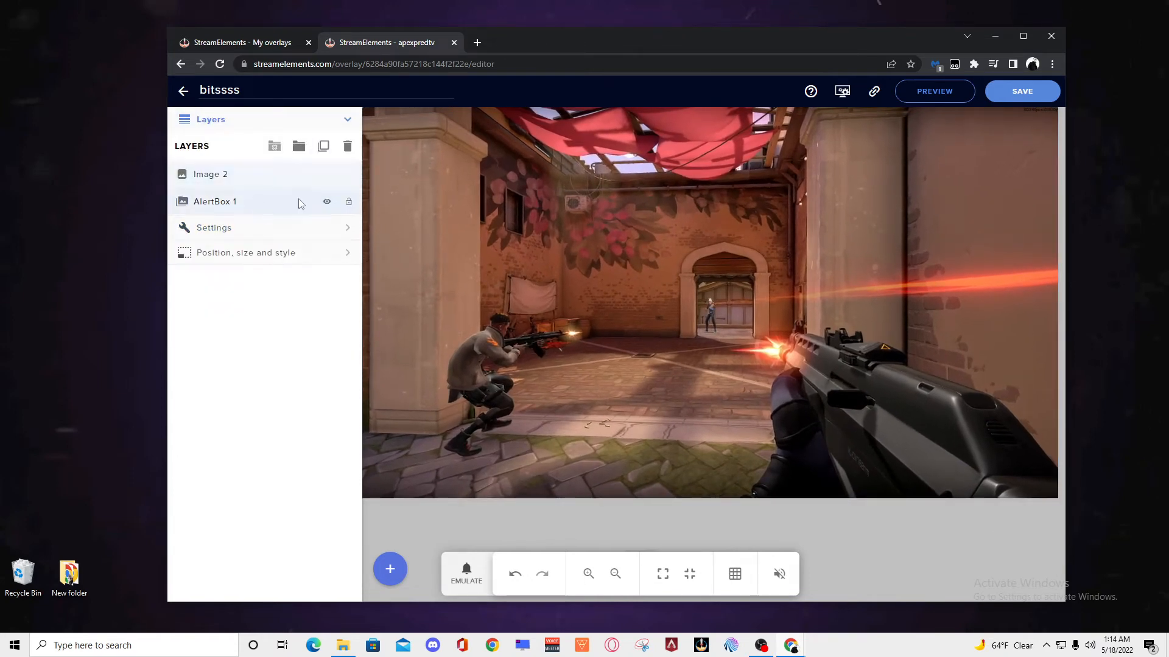
pyautogui.moveTo(266, 176); pyautogui.dragTo(259, 213)
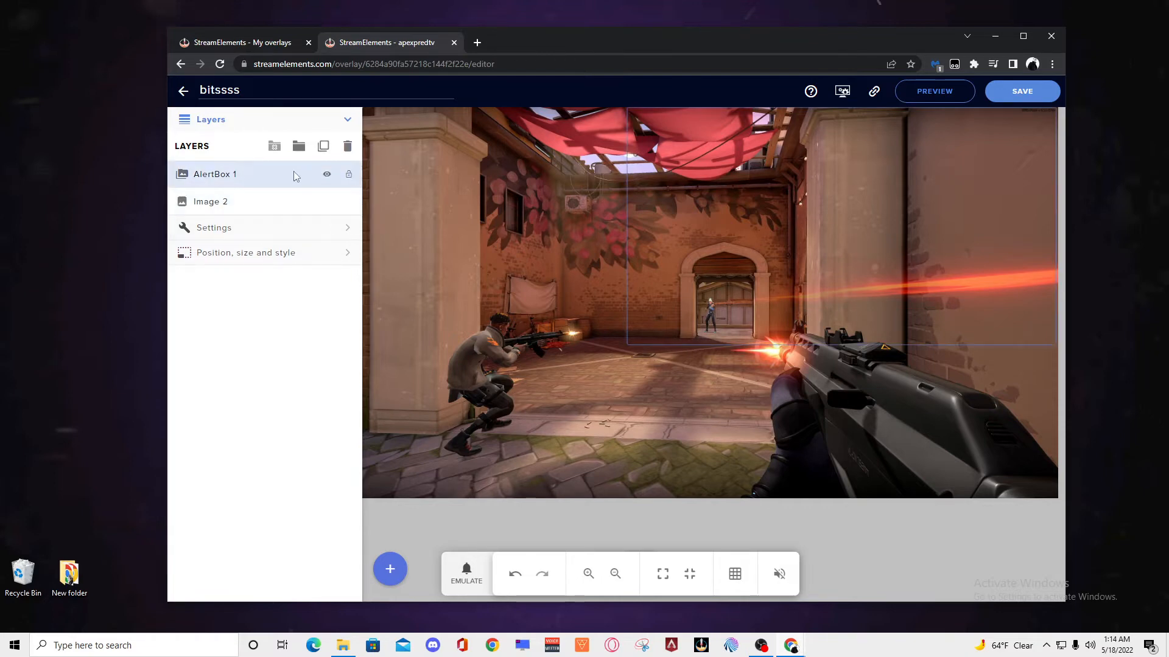
# Step: Open the variations settings of AlertBox 1's cheer alert and play the Bits 100 variation
pyautogui.click(310, 235)
pyautogui.click(340, 273)
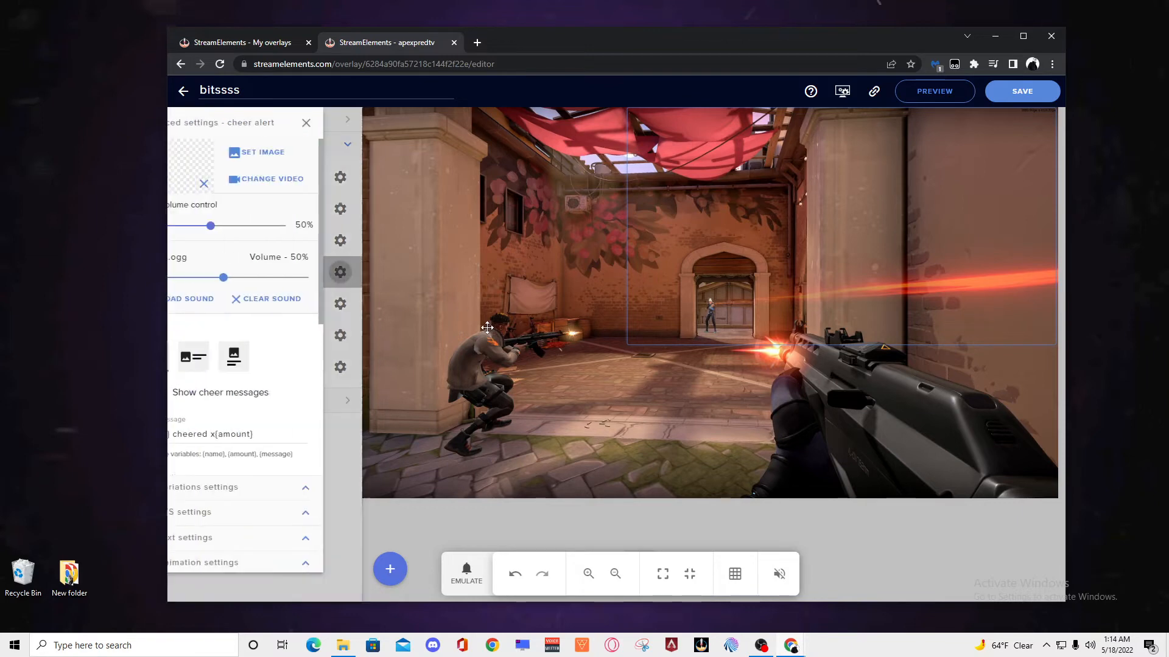
pyautogui.click(335, 490)
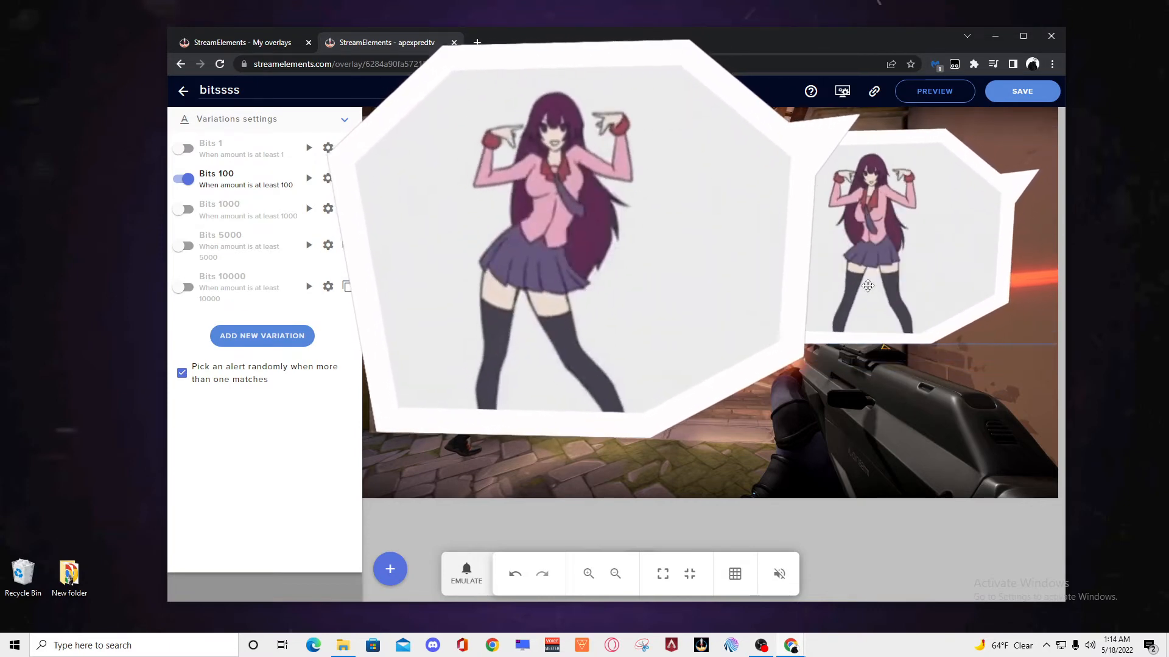
# Step: Adjust the alert box's size and position over the gameplay image, then enlarge it to cover the whole overlay canvas
pyautogui.moveTo(677, 344); pyautogui.dragTo(730, 316)
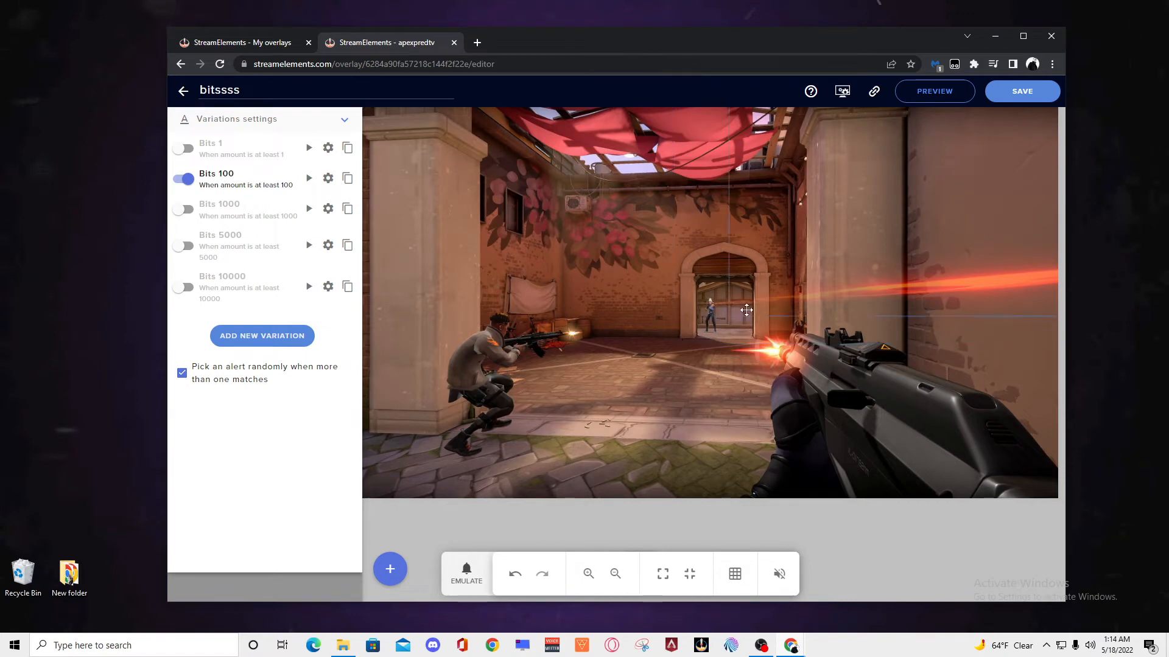
pyautogui.moveTo(869, 244); pyautogui.dragTo(824, 253)
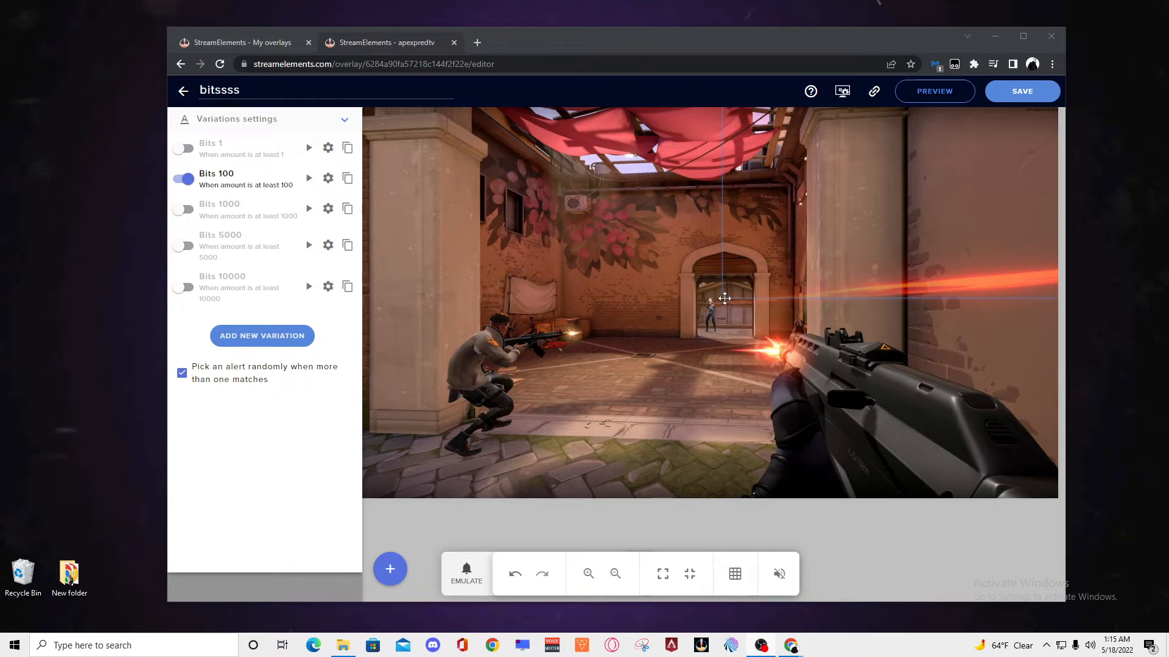
pyautogui.moveTo(725, 296); pyautogui.dragTo(367, 498)
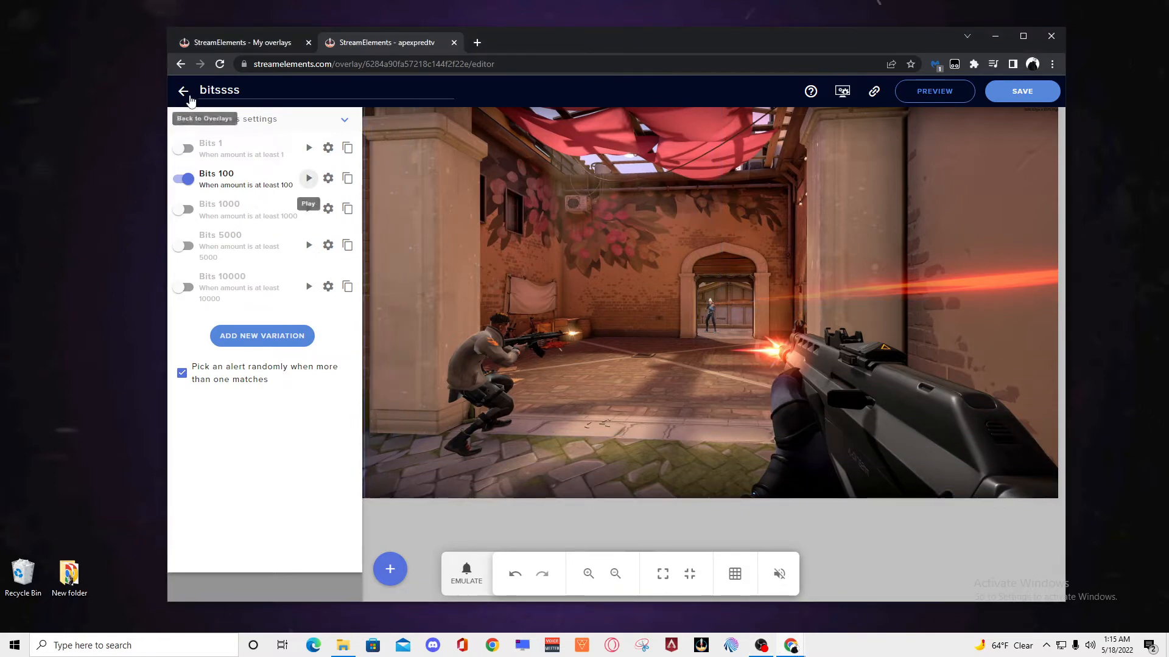
# Step: Leave the cheer alert's settings and hide the Image 2 layer in the overlay
pyautogui.click(344, 120)
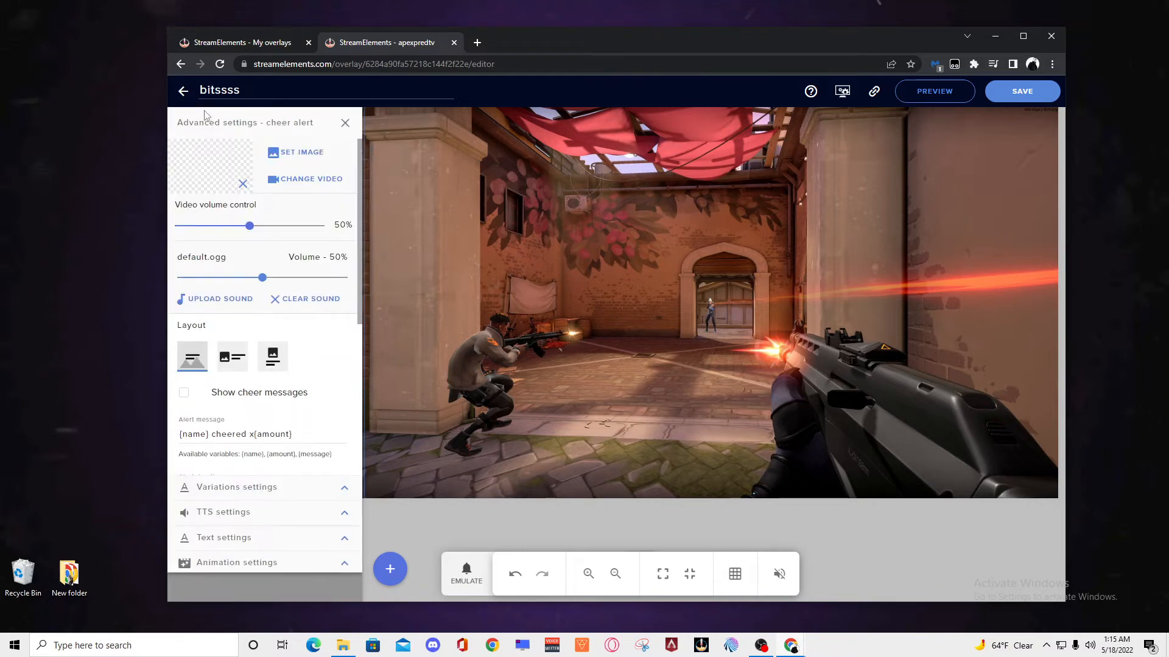
pyautogui.click(344, 122)
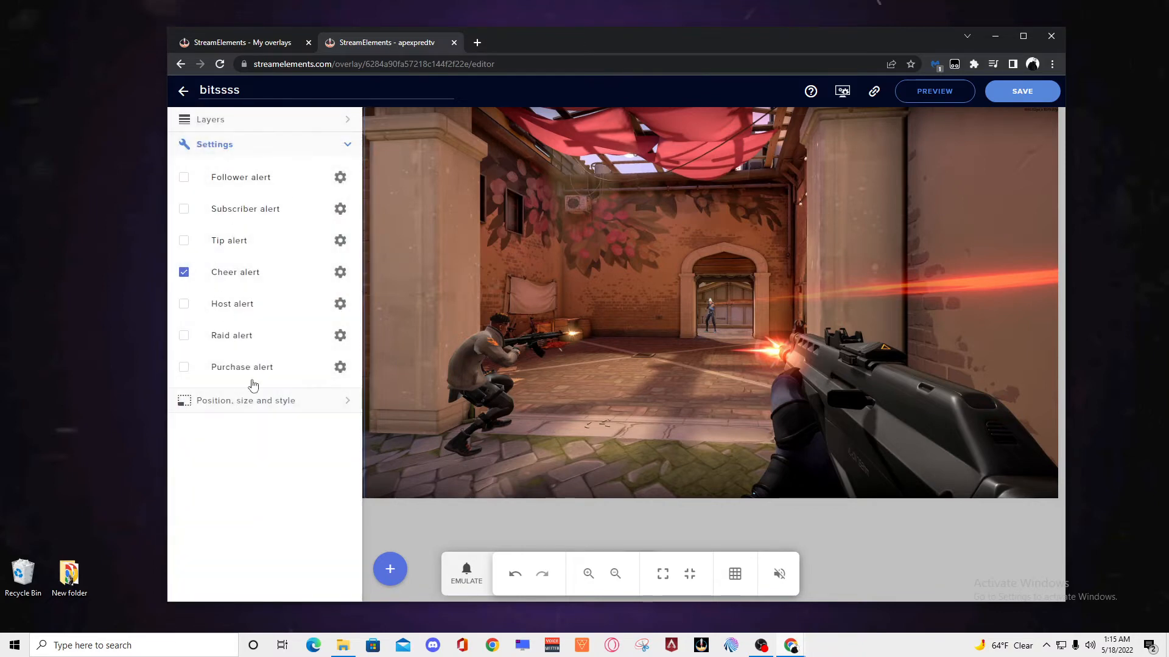
pyautogui.click(286, 121)
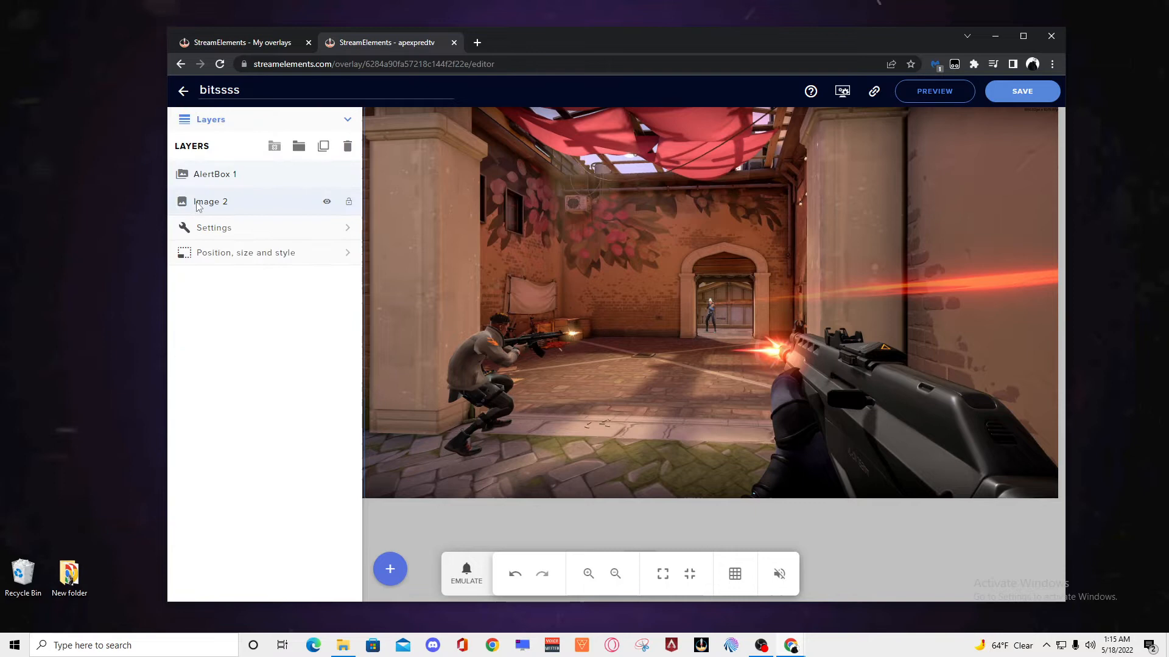
pyautogui.click(328, 204)
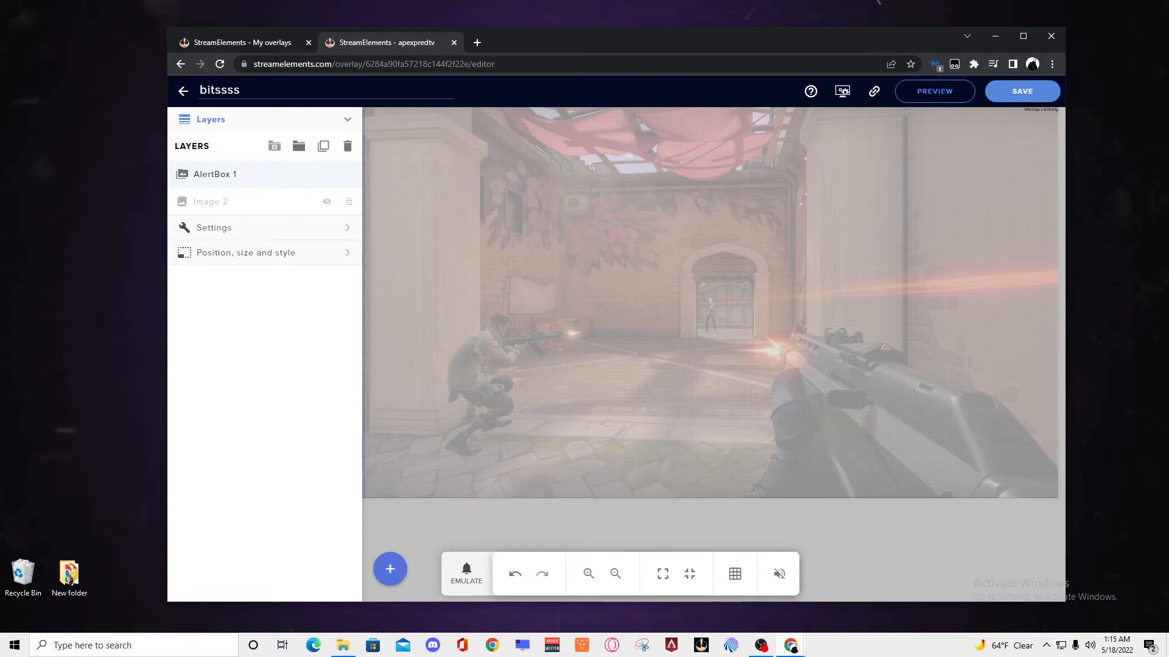
# Step: Minimize the browser and move the OBS window back onto the visible desktop
pyautogui.hotkey('alt', 'Tab')
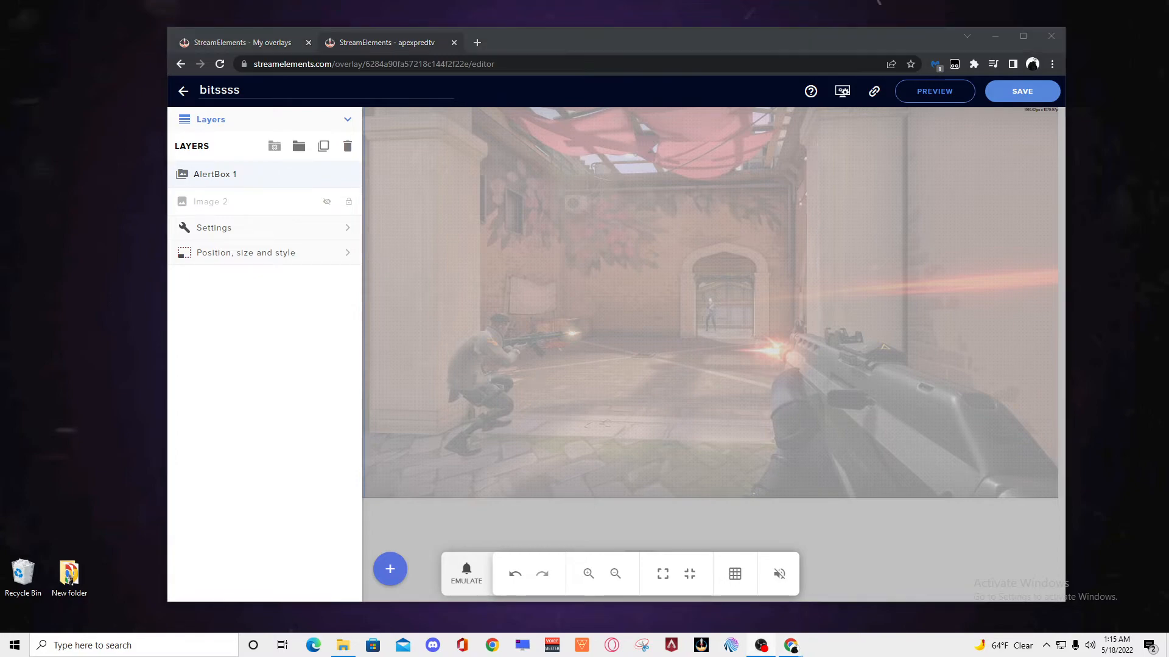
pyautogui.click(995, 37)
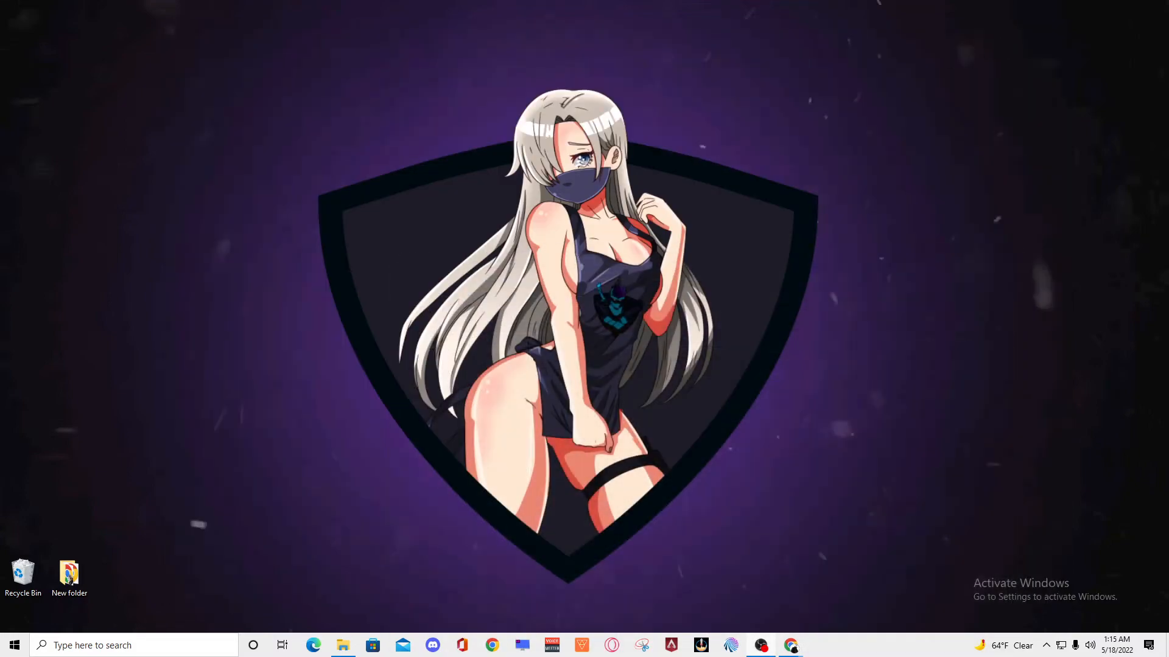
pyautogui.moveTo(0, 169); pyautogui.dragTo(681, 94)
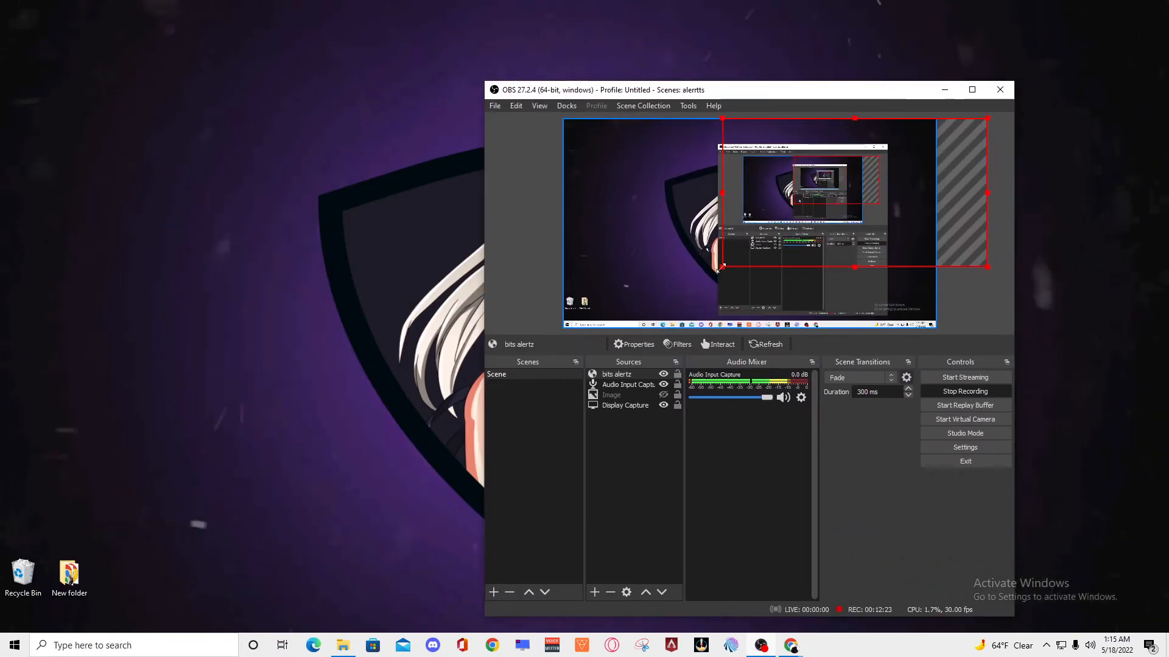
# Step: Switch to the StreamElements editor and play the cheer alert's Bits 100 variation
pyautogui.moveTo(793, 650)
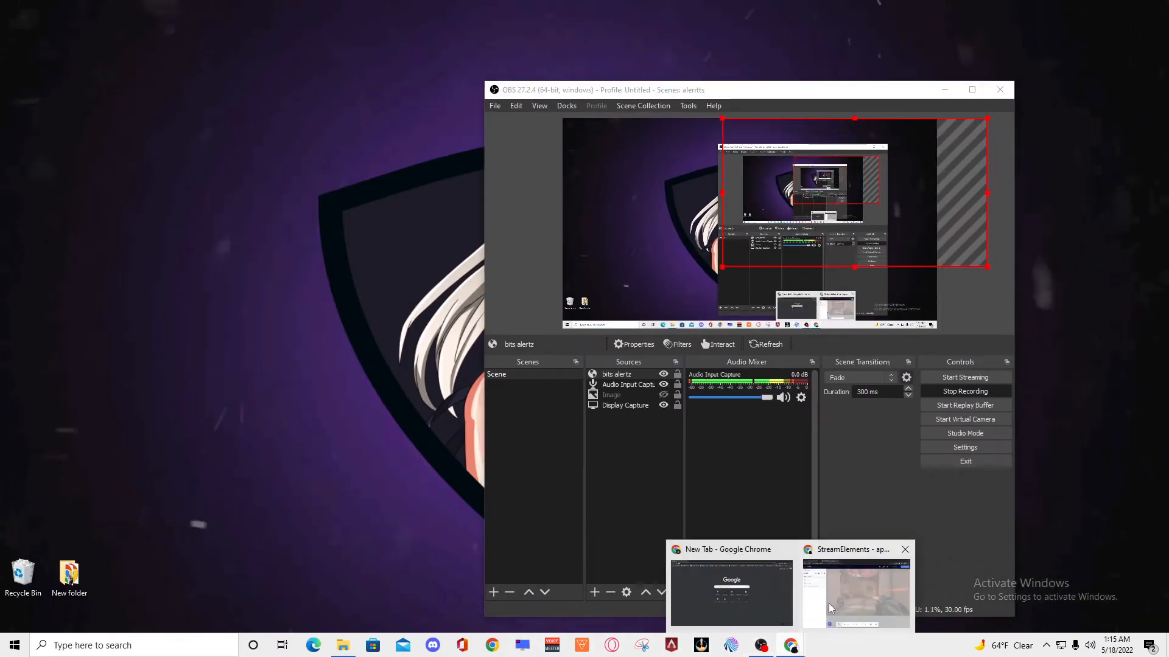
pyautogui.click(827, 603)
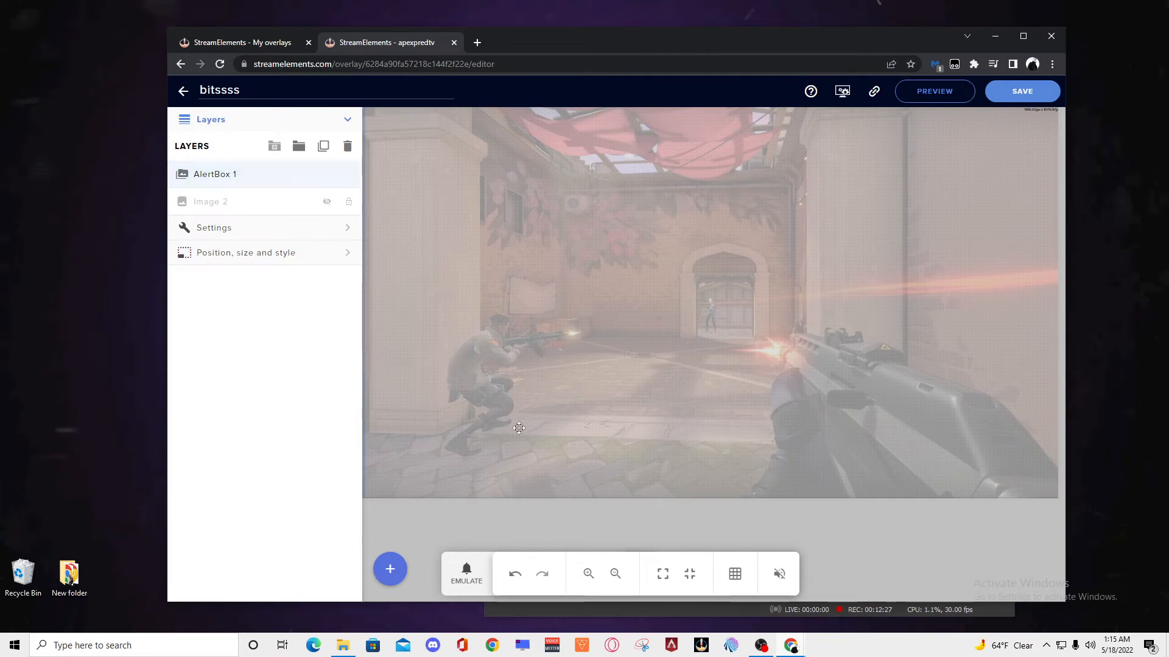
pyautogui.click(304, 227)
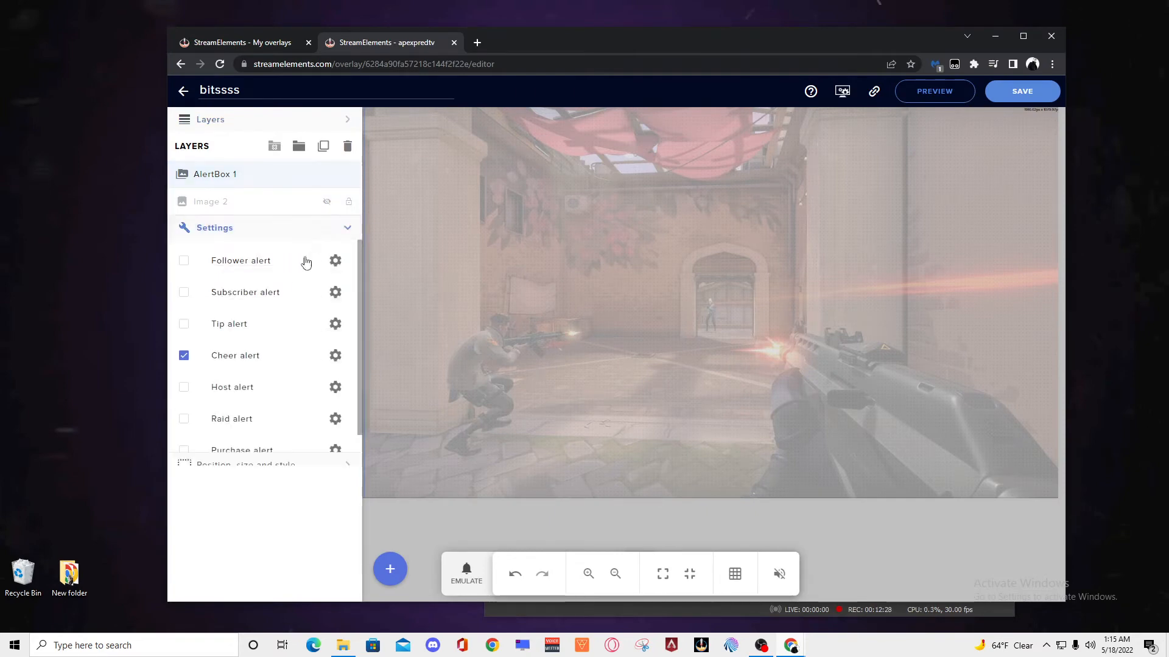
pyautogui.click(337, 268)
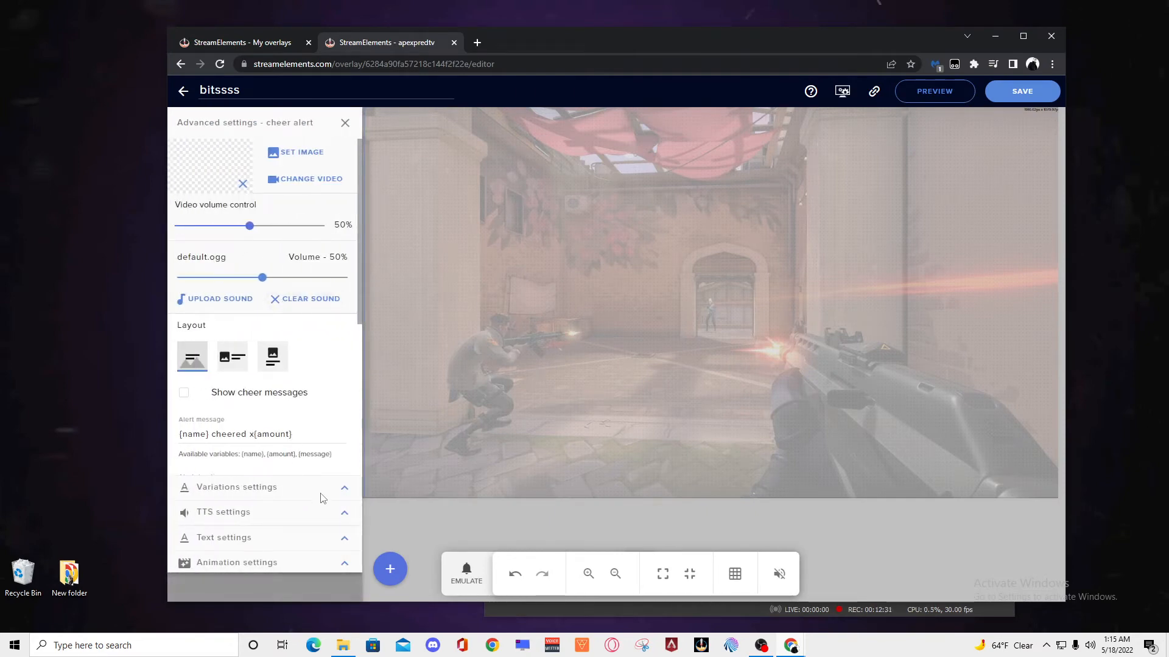
pyautogui.click(336, 491)
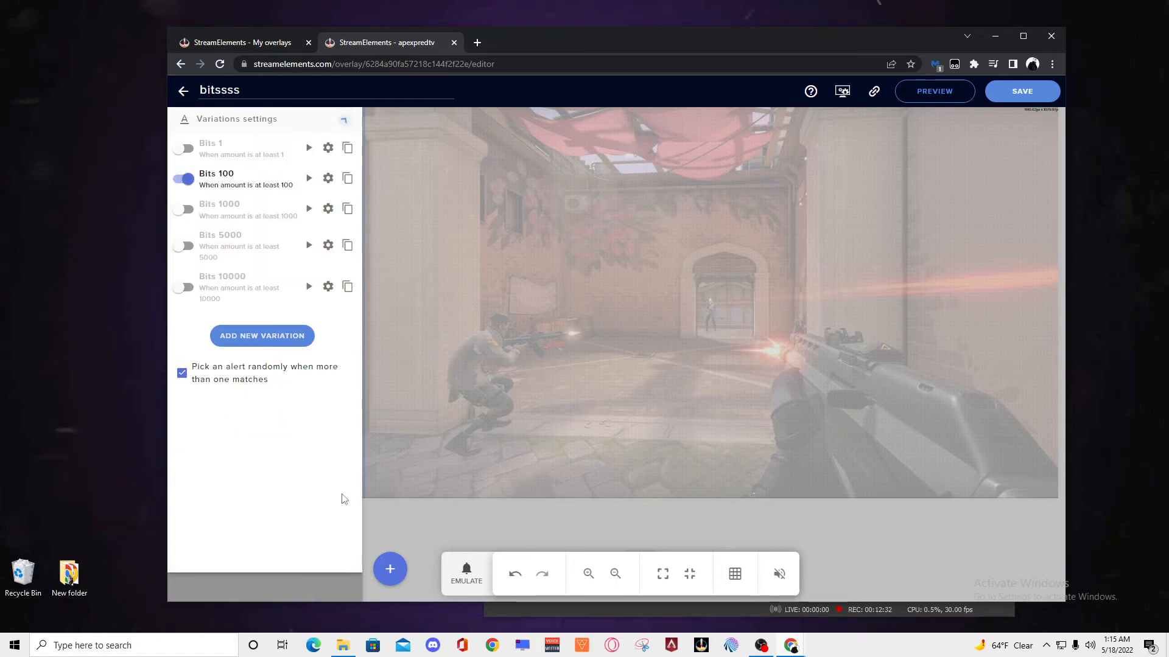
pyautogui.click(310, 180)
# Step: Switch to OBS, then resize and reposition the bits alertz source in the upper-right area of the preview
pyautogui.click(994, 36)
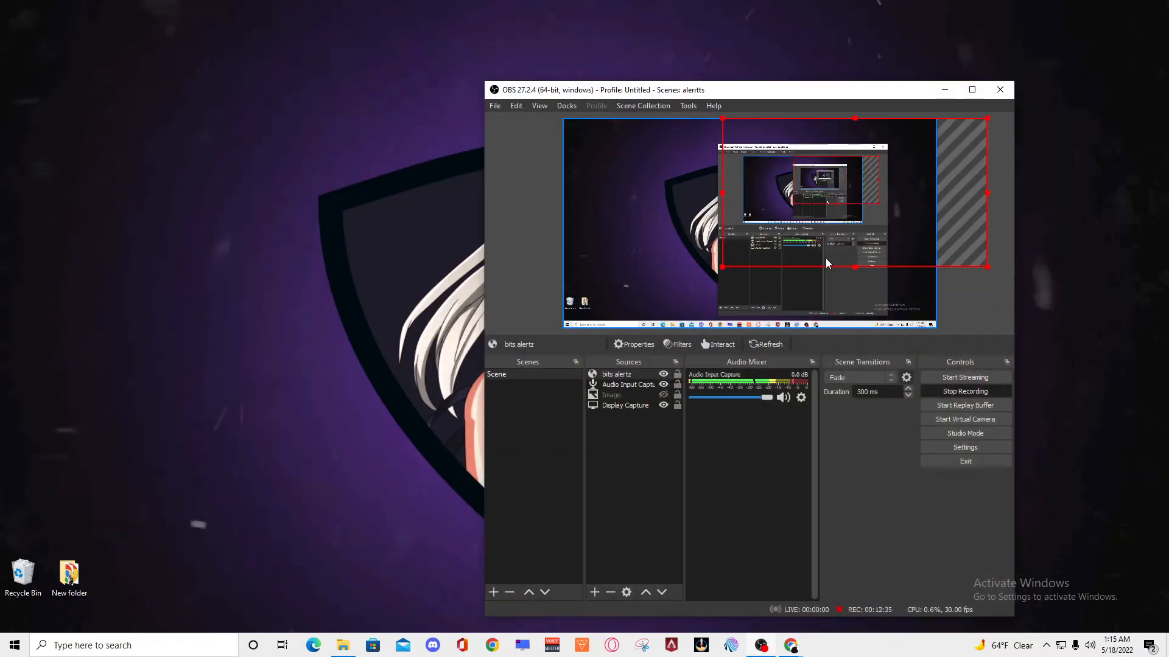
pyautogui.moveTo(734, 130); pyautogui.dragTo(485, 106)
pyautogui.moveTo(536, 152); pyautogui.dragTo(633, 167)
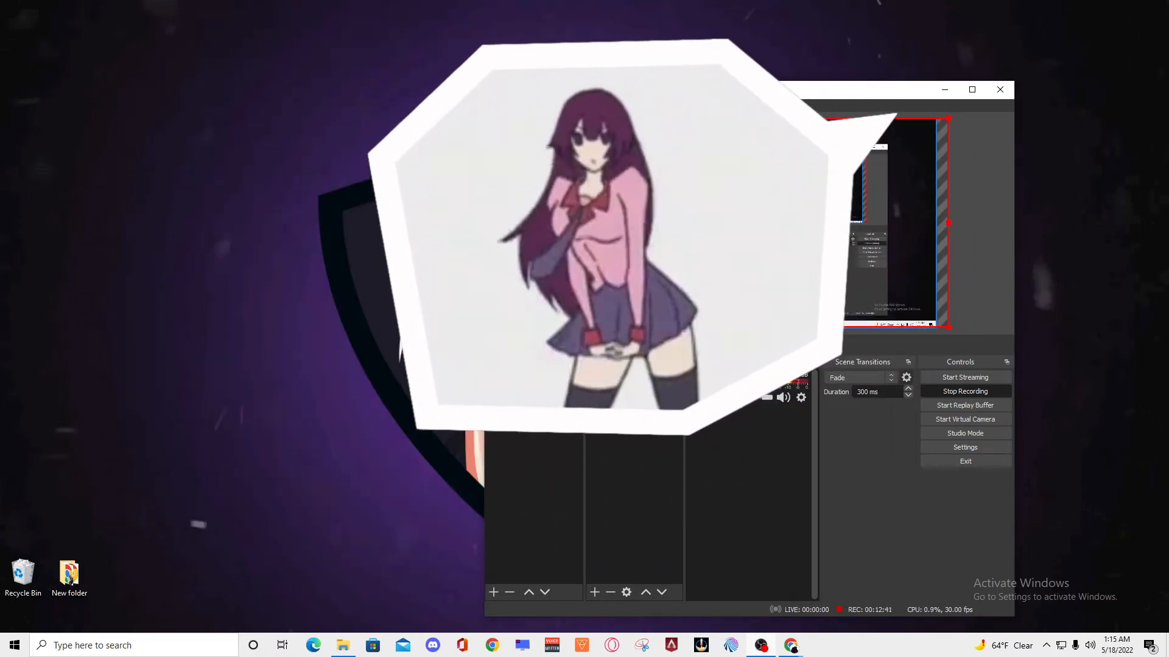
pyautogui.moveTo(577, 327); pyautogui.dragTo(649, 286)
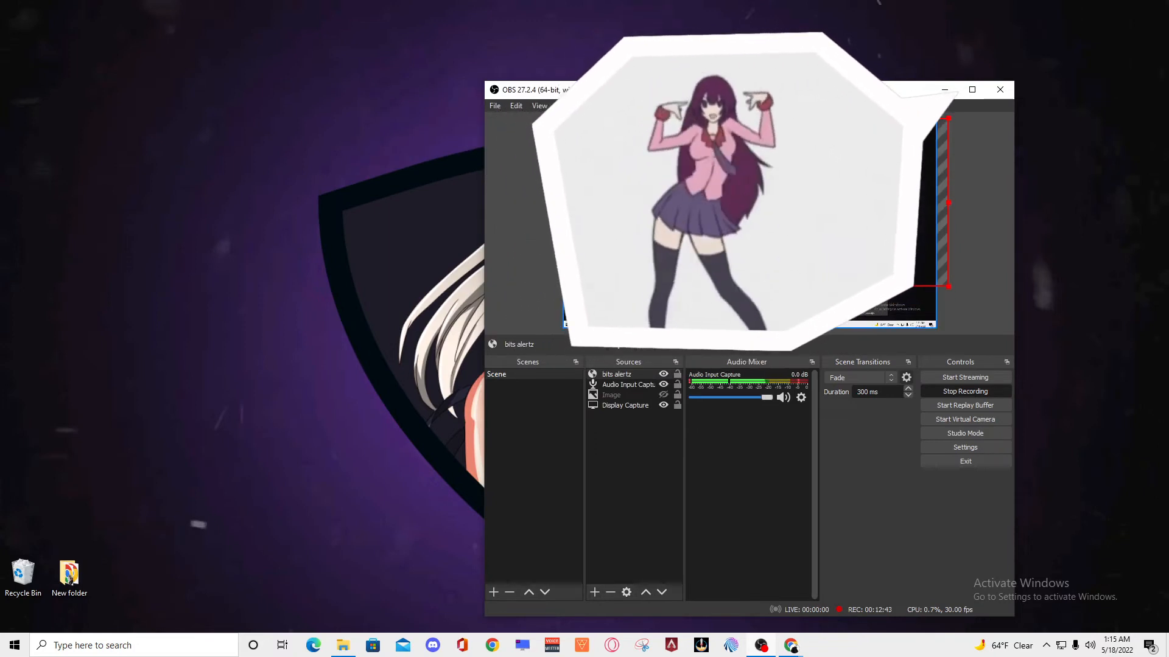
pyautogui.moveTo(700, 243); pyautogui.dragTo(785, 228)
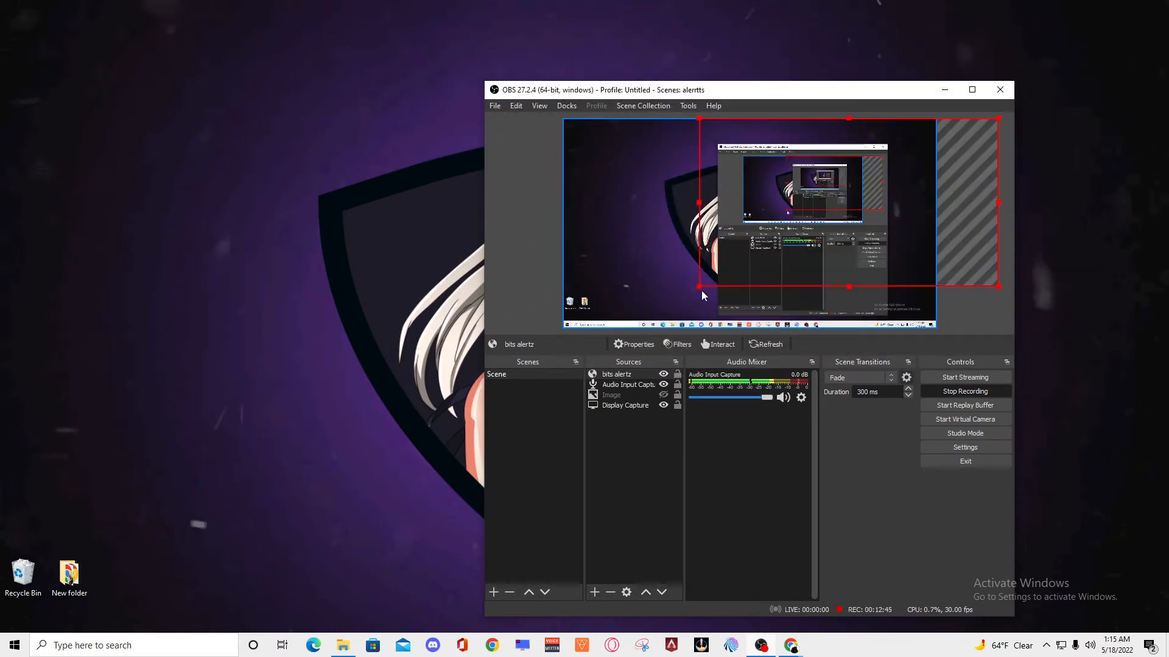
pyautogui.moveTo(702, 291); pyautogui.dragTo(732, 274)
pyautogui.moveTo(829, 207); pyautogui.dragTo(801, 204)
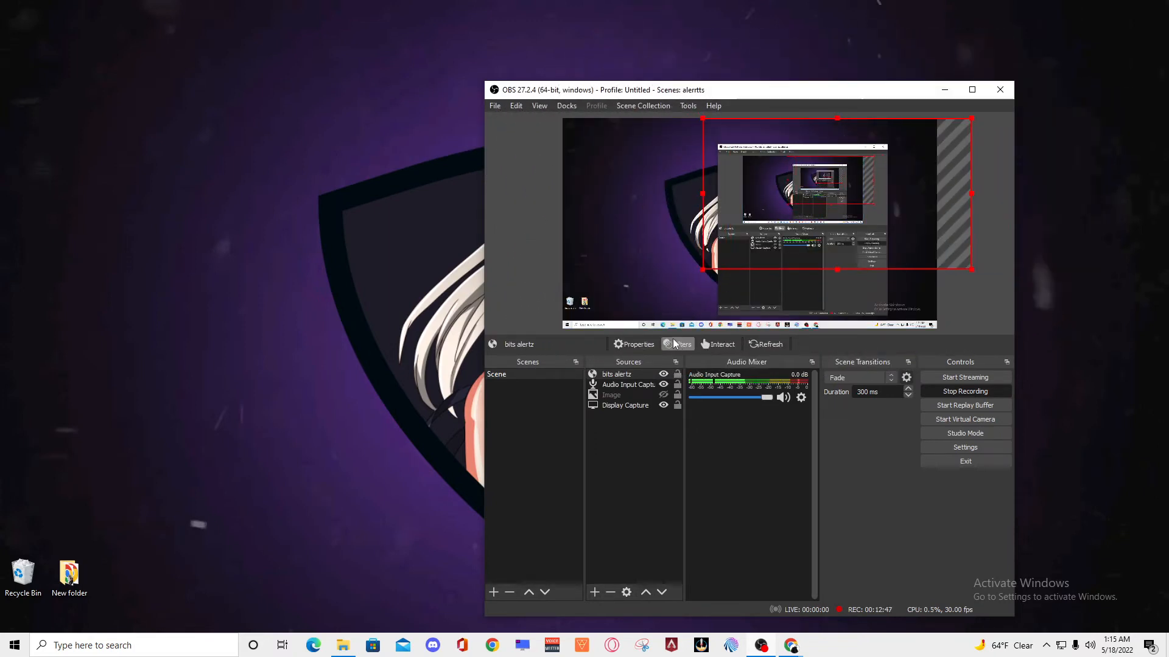
# Step: Switch to the StreamElements editor, shrink the alert box and shift it toward the right edge of the overlay canvas
pyautogui.click(823, 604)
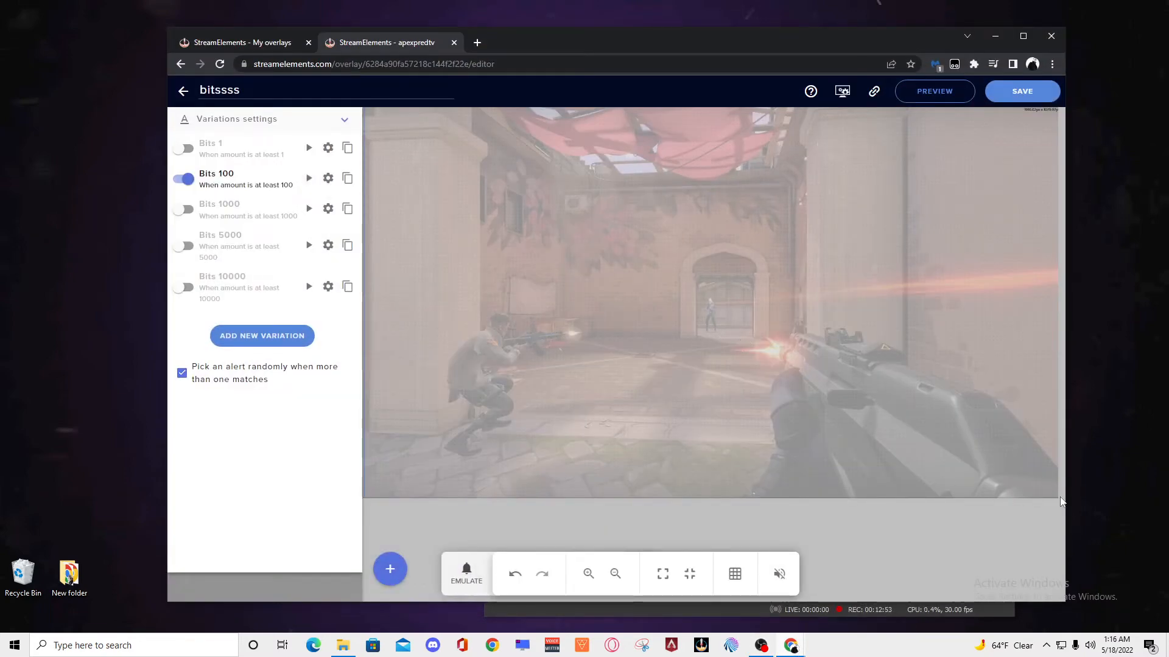
pyautogui.moveTo(1059, 500); pyautogui.dragTo(941, 424)
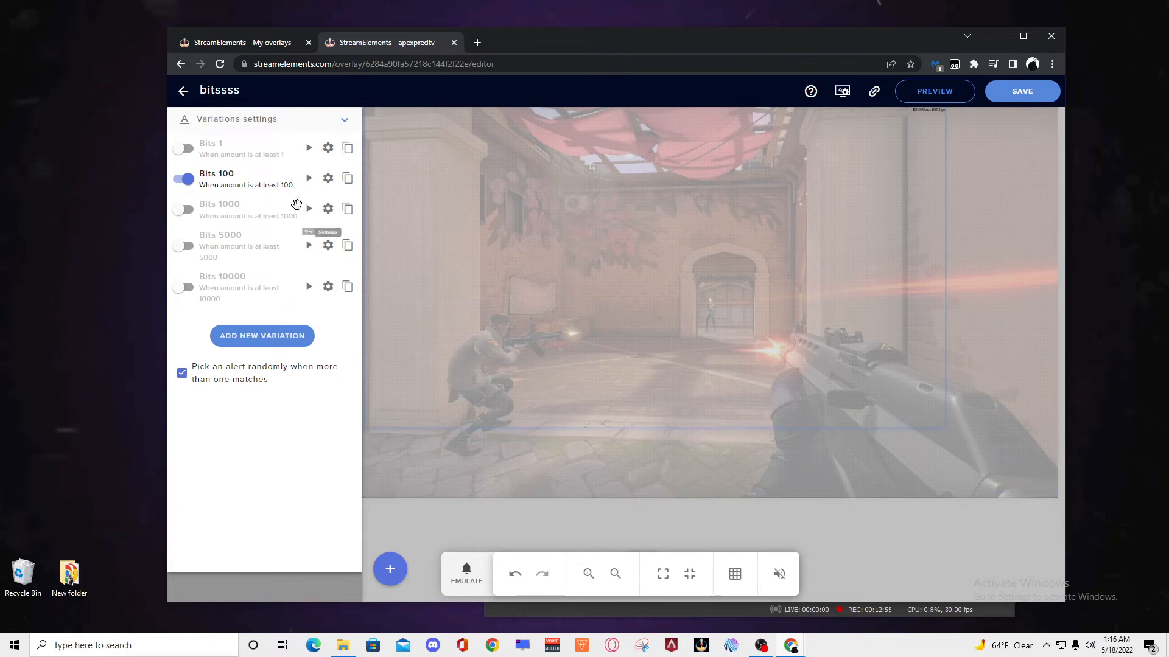
pyautogui.moveTo(549, 243); pyautogui.dragTo(643, 242)
# Step: Play the Bits 100 variation again and switch to OBS to check how the alert is placed
pyautogui.hotkey('alt', 'Tab')
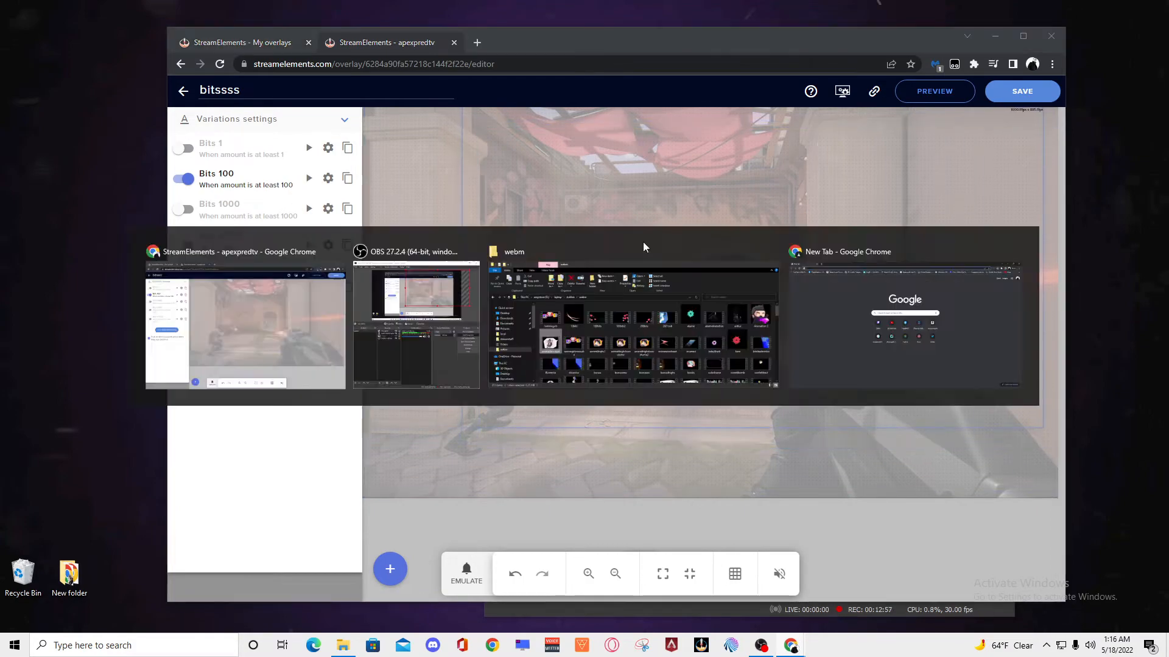
pyautogui.hotkey('alt', 'Tab')
pyautogui.click(309, 178)
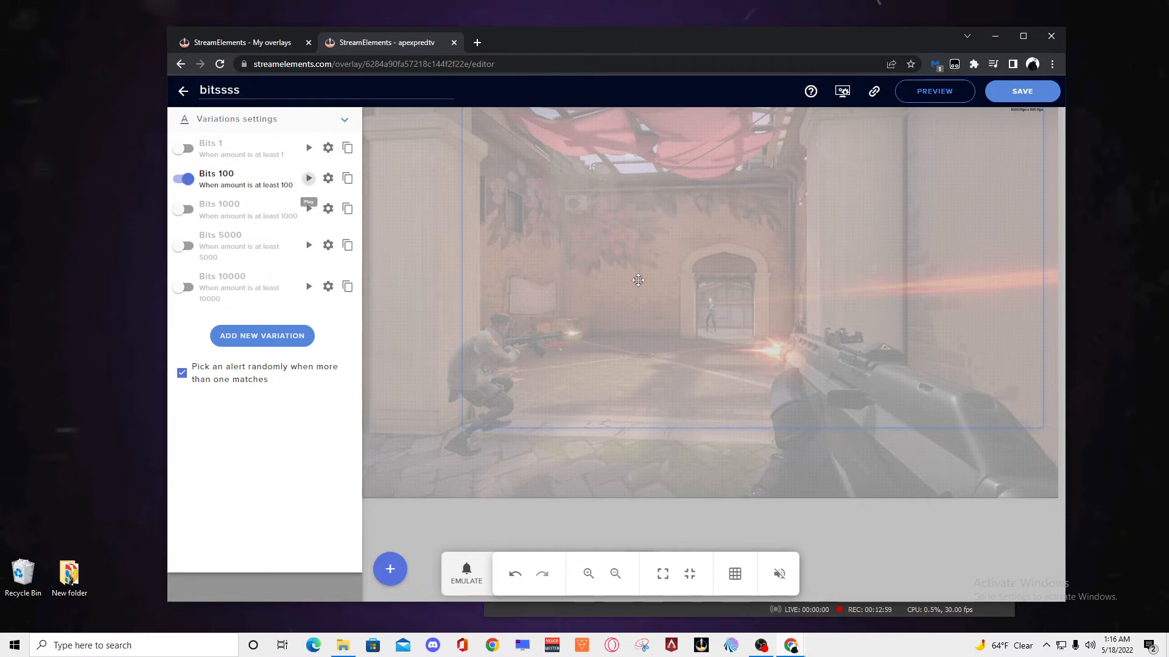
pyautogui.hotkey('alt', 'Tab')
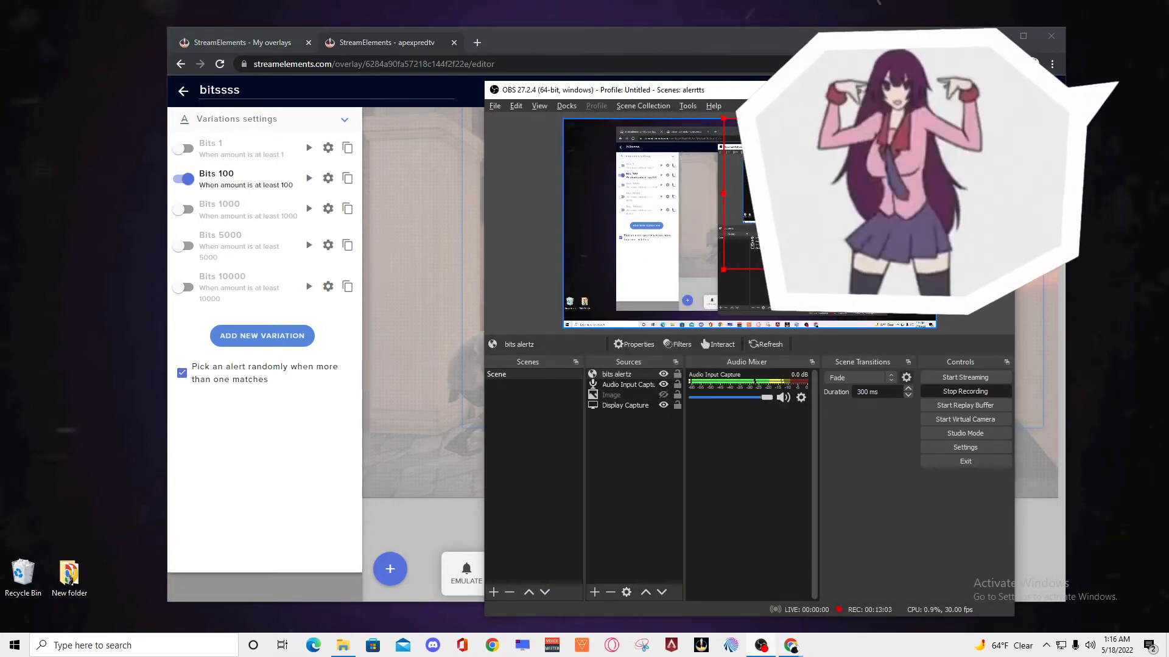
pyautogui.click(852, 293)
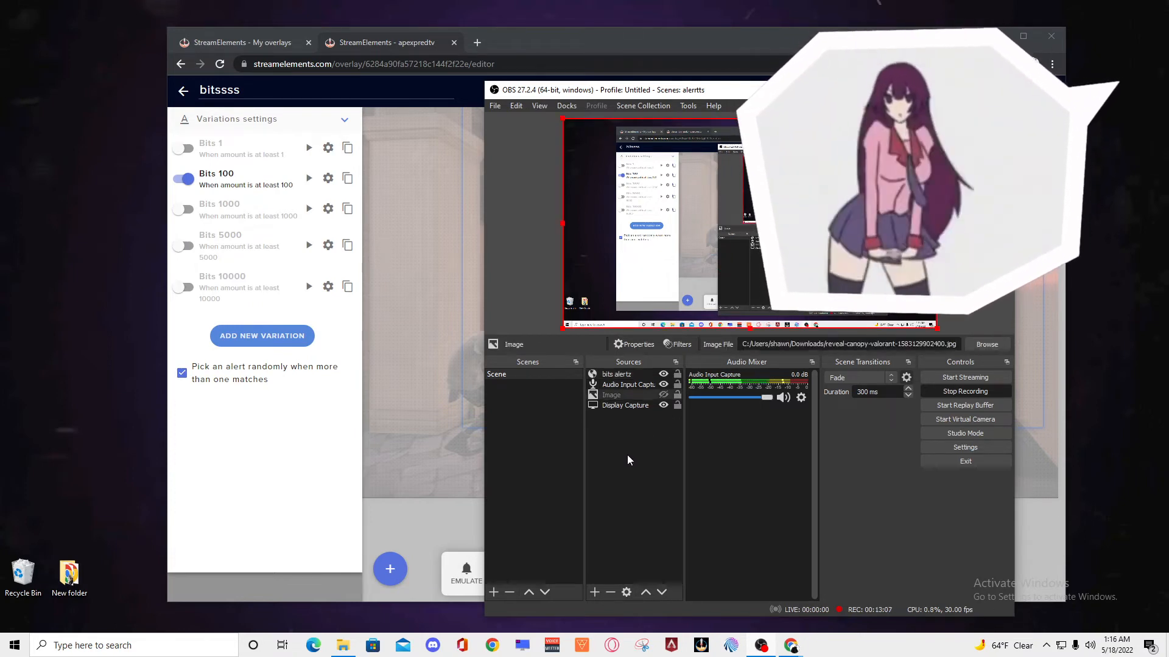
# Step: Switch to the StreamElements editor and shrink the alert box within the overlay canvas's upper-right corner, comparing it with OBS
pyautogui.hotkey('alt', 'Tab')
pyautogui.moveTo(779, 249); pyautogui.dragTo(768, 264)
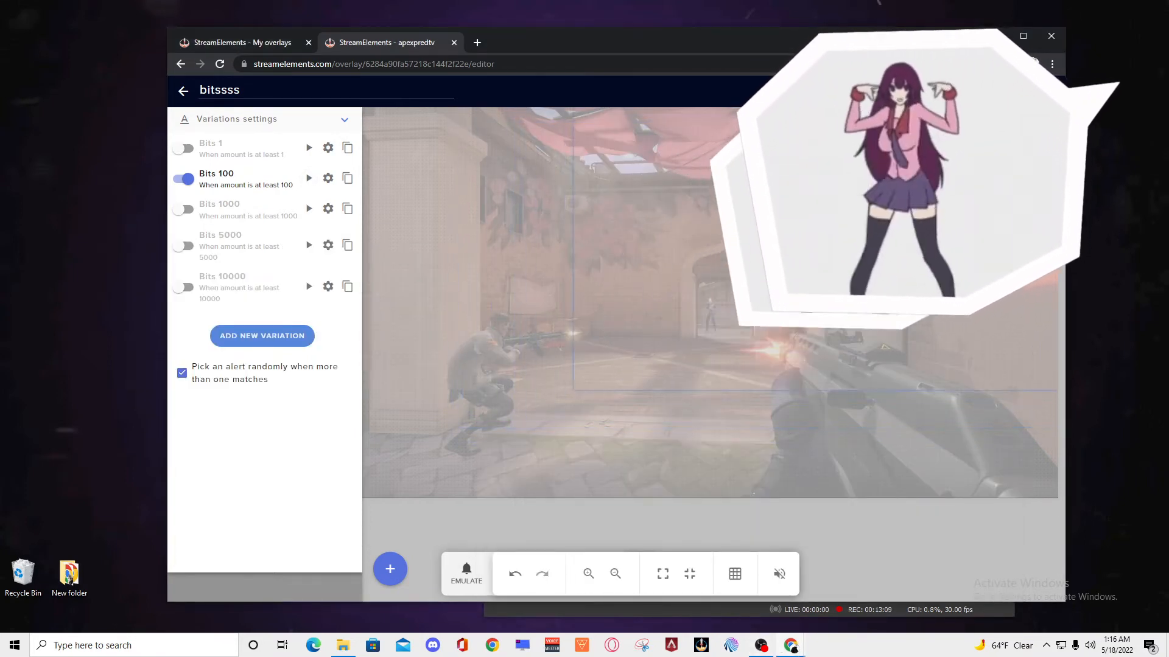
pyautogui.hotkey('alt', 'Tab')
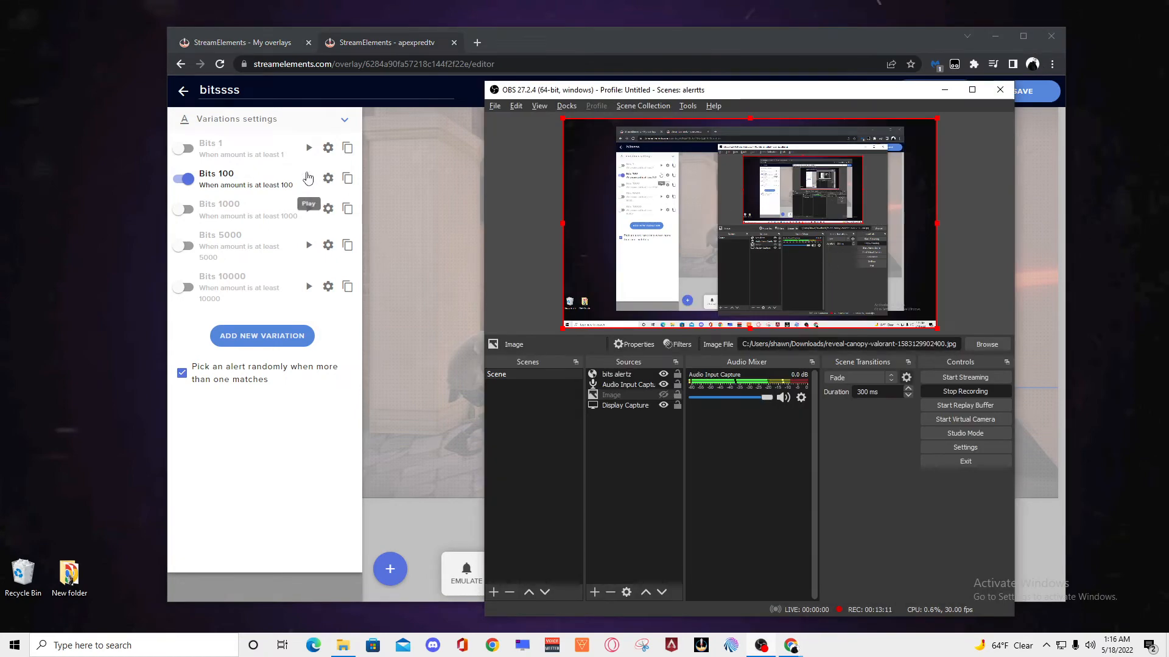
pyautogui.hotkey('alt', 'Tab')
pyautogui.moveTo(852, 274); pyautogui.dragTo(865, 277)
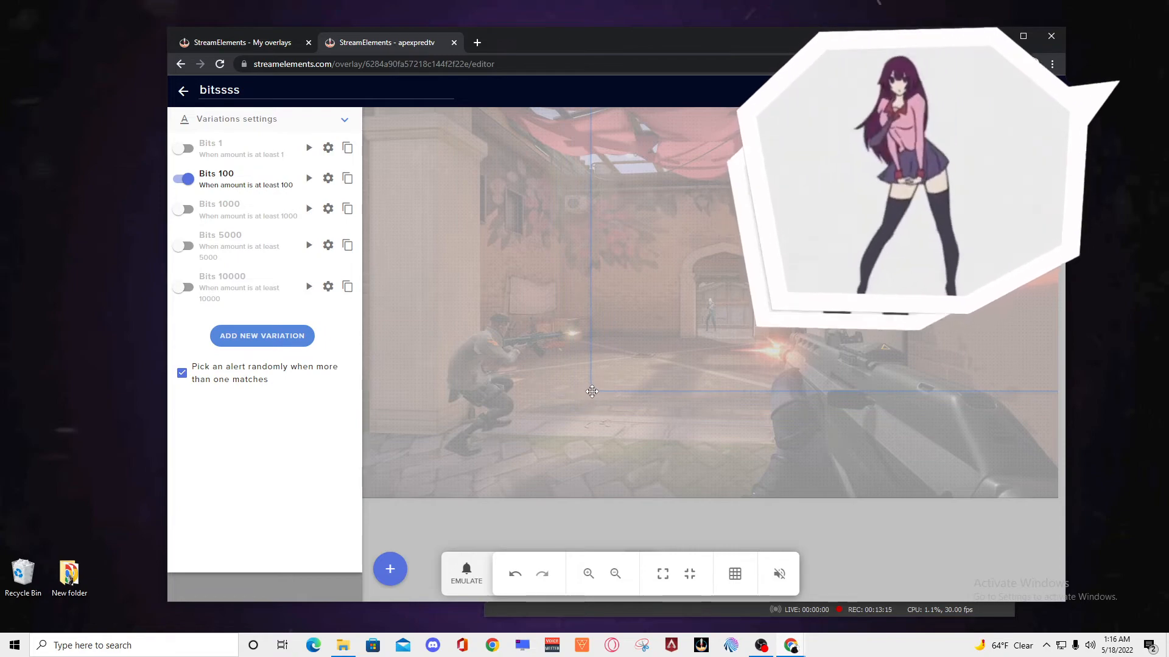
pyautogui.moveTo(605, 386); pyautogui.dragTo(729, 298)
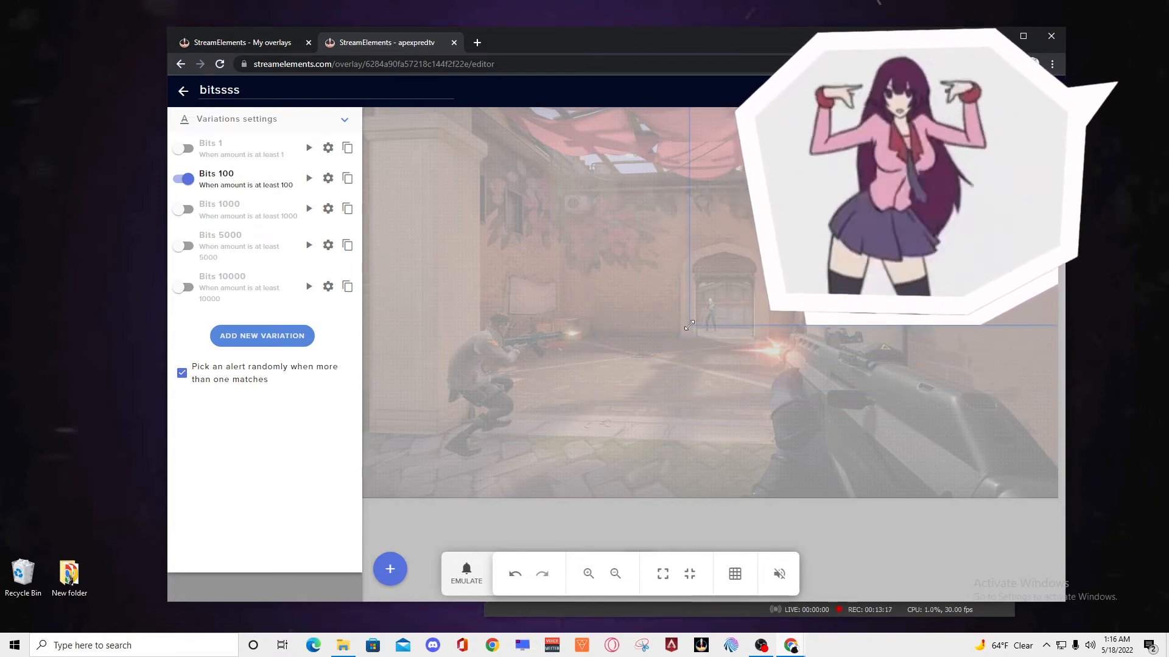
pyautogui.click(722, 311)
# Step: Switch to OBS, select and reposition the bits alertz source in the preview, and return to the StreamElements editor
pyautogui.hotkey('alt', 'Tab')
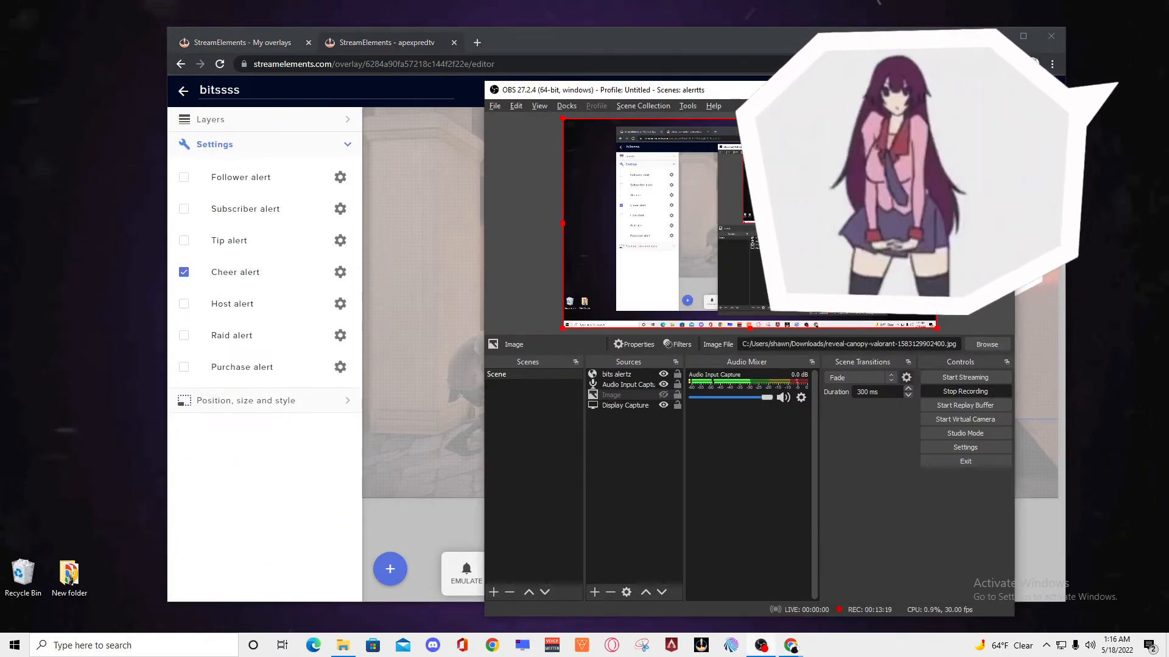
pyautogui.click(639, 405)
pyautogui.click(642, 376)
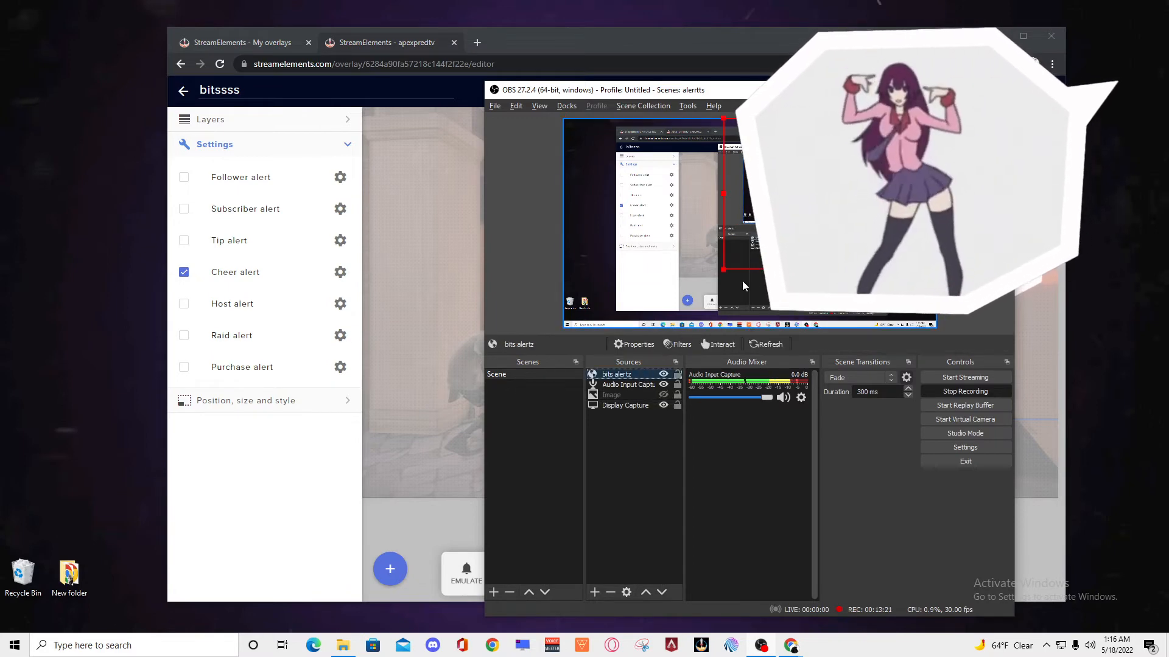
pyautogui.moveTo(812, 242); pyautogui.dragTo(804, 219)
pyautogui.hotkey('alt', 'Tab')
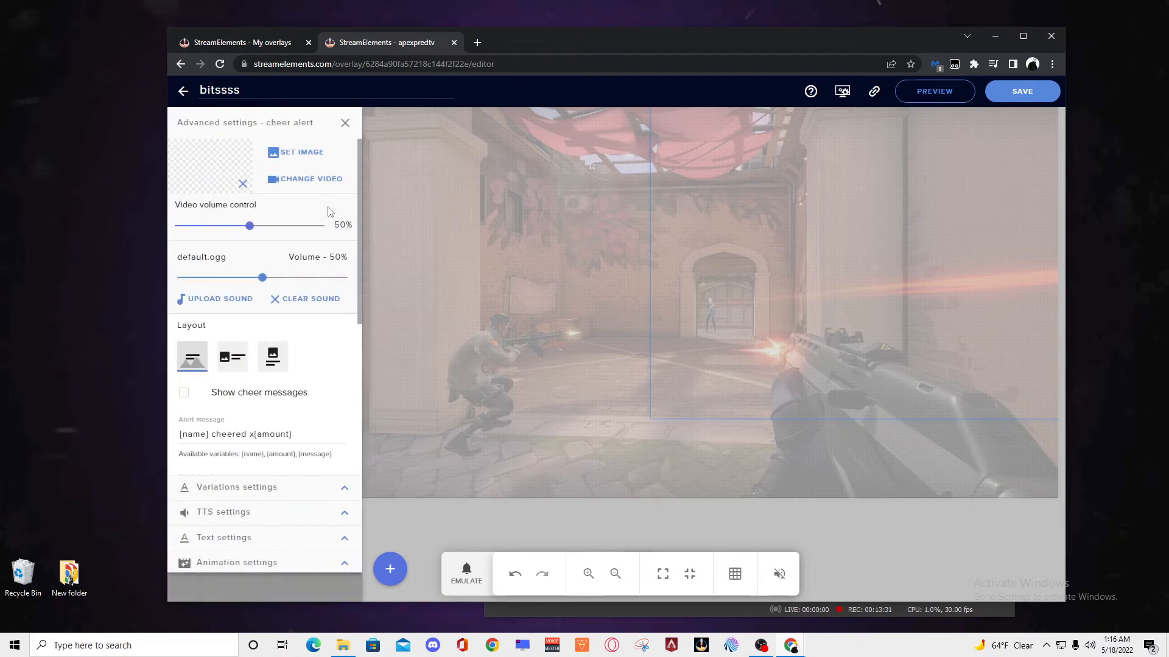
# Step: Open the cheer alert's variations settings in StreamElements and switch to OBS
pyautogui.click(334, 485)
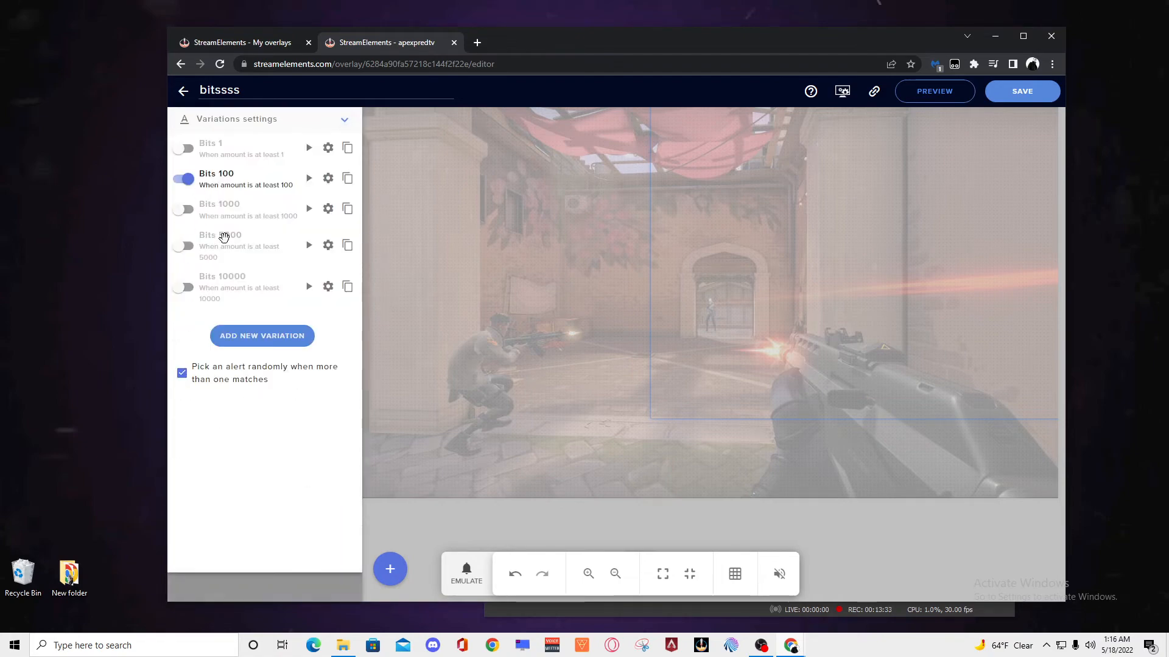
pyautogui.hotkey('alt', 'Tab')
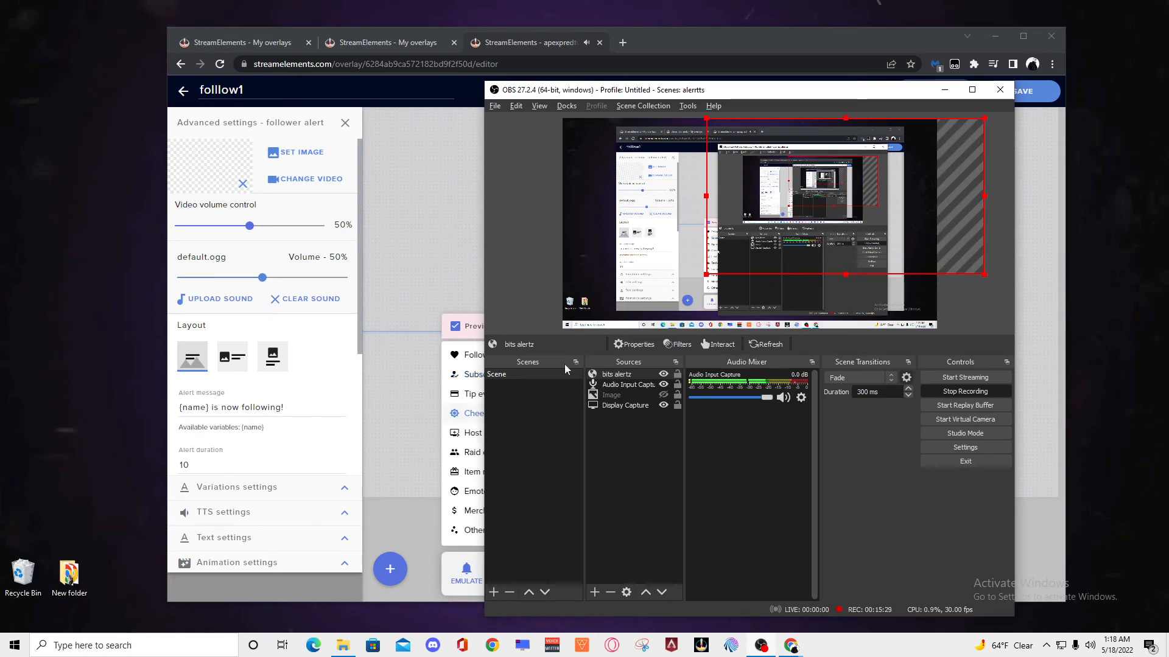
# Step: Copy the folllow1 overlay's link in StreamElements and create a browser source named follow in OBS
pyautogui.click(414, 386)
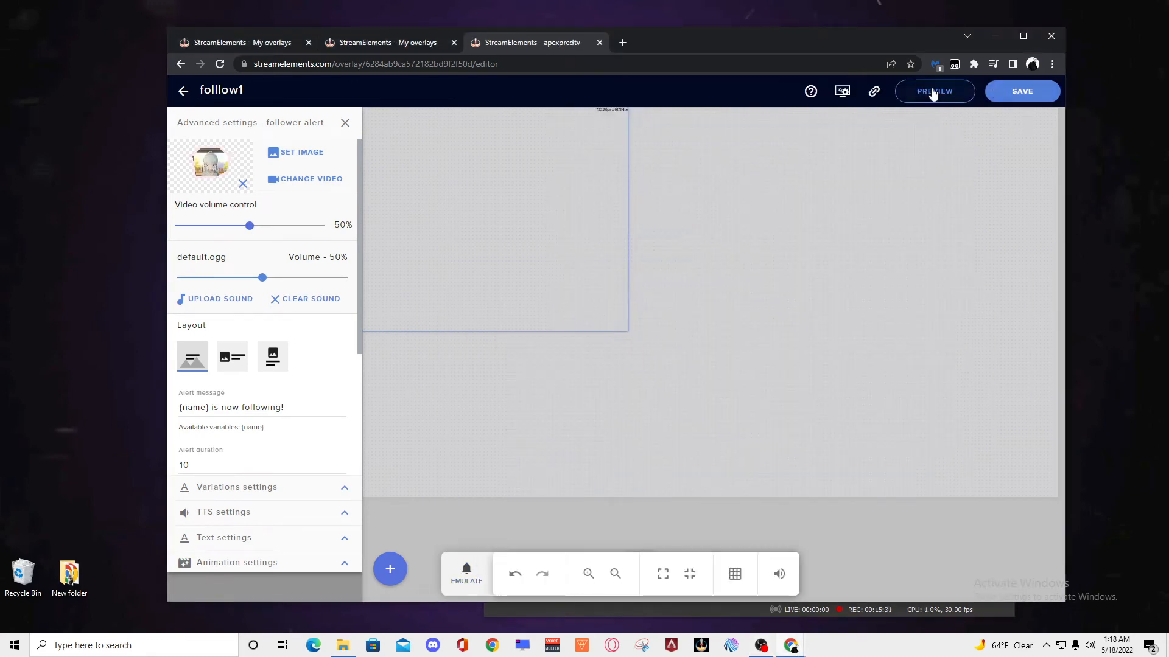
pyautogui.click(873, 99)
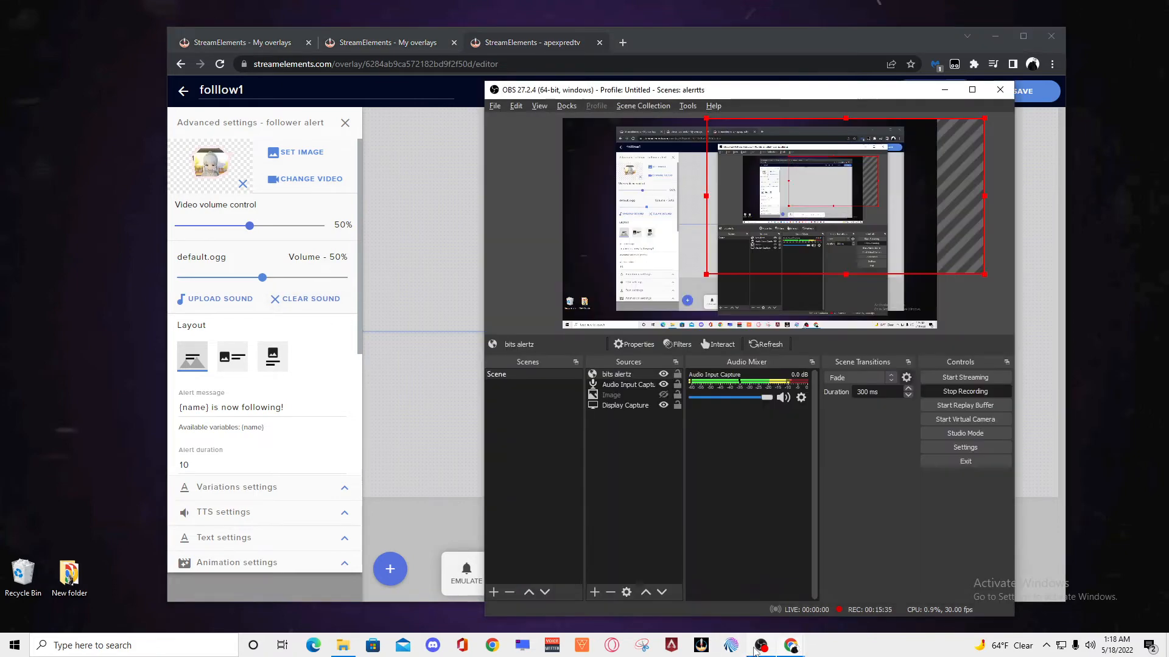
pyautogui.click(761, 645)
pyautogui.click(594, 592)
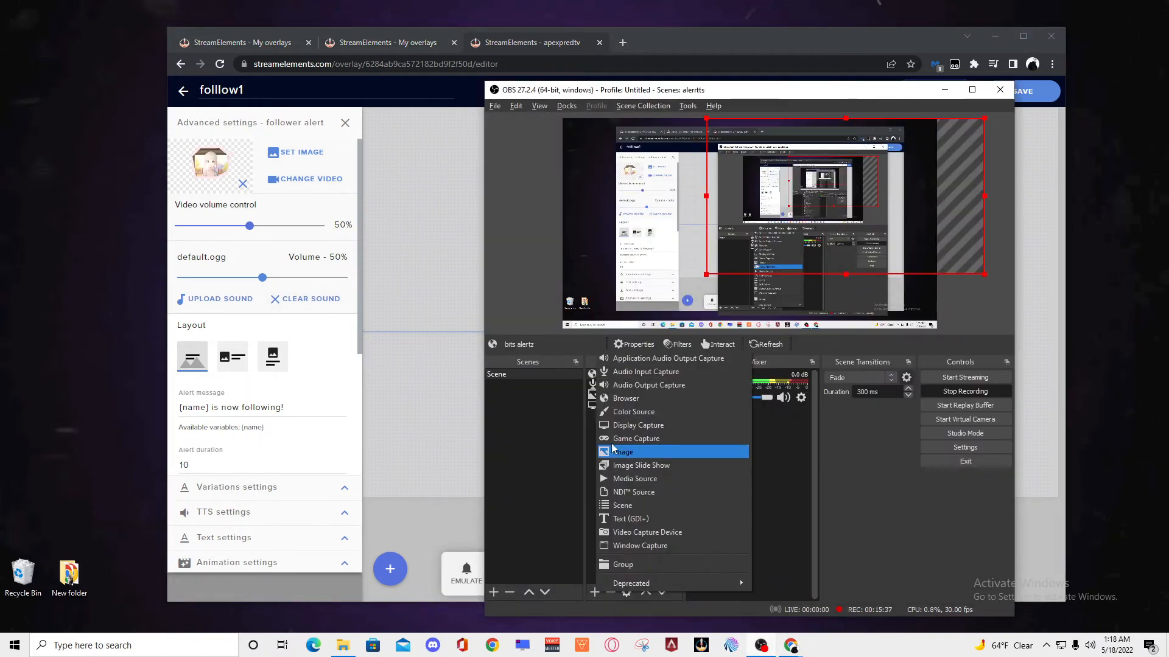
pyautogui.click(828, 469)
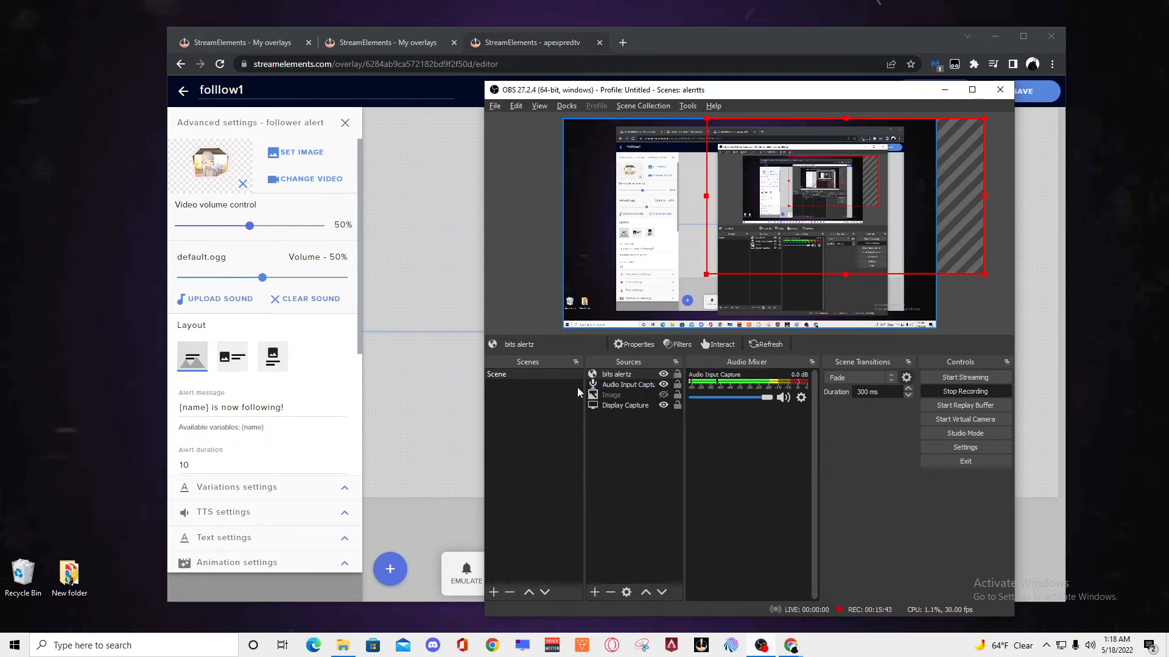
pyautogui.click(594, 592)
pyautogui.click(633, 395)
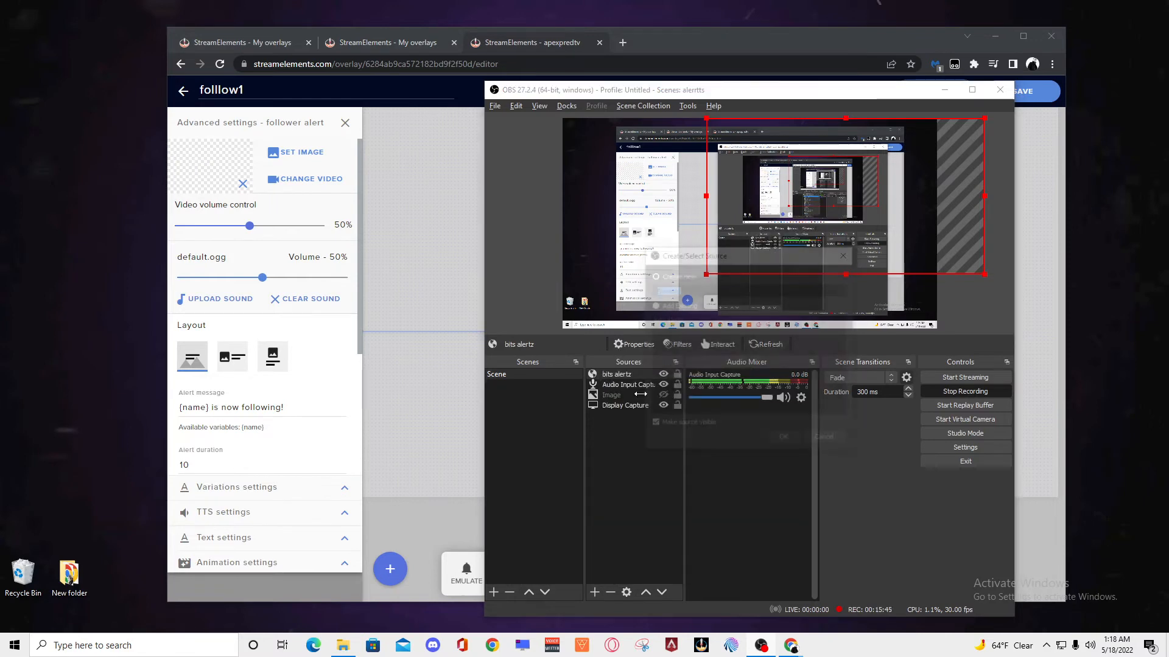
pyautogui.write('follow')
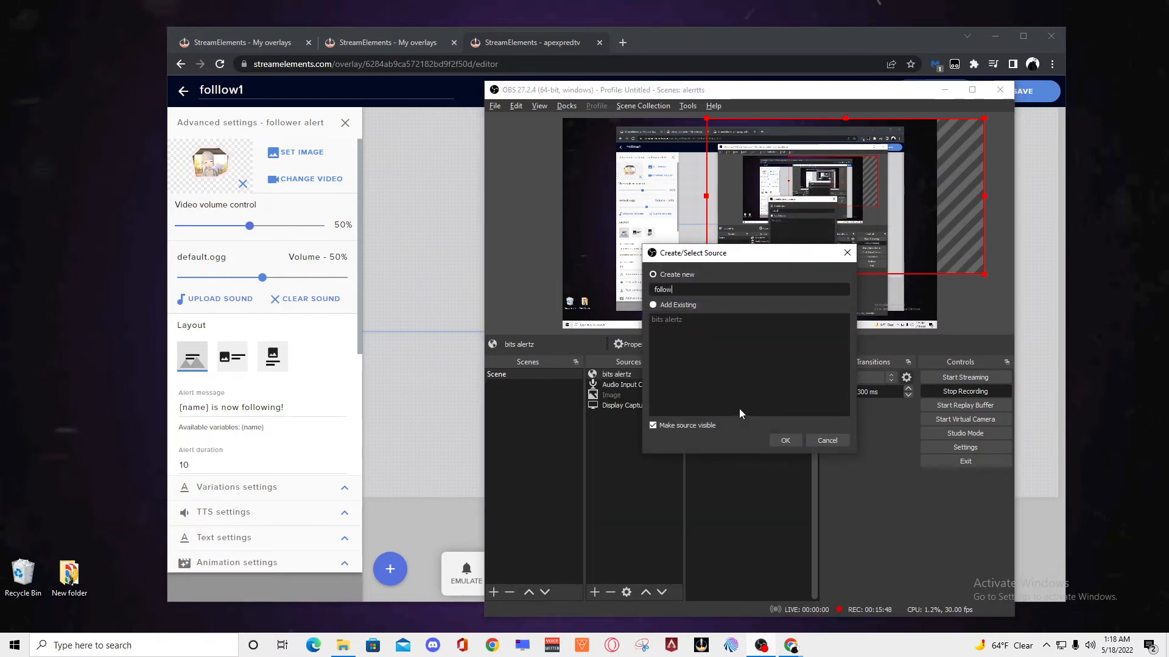
pyautogui.press('Return')
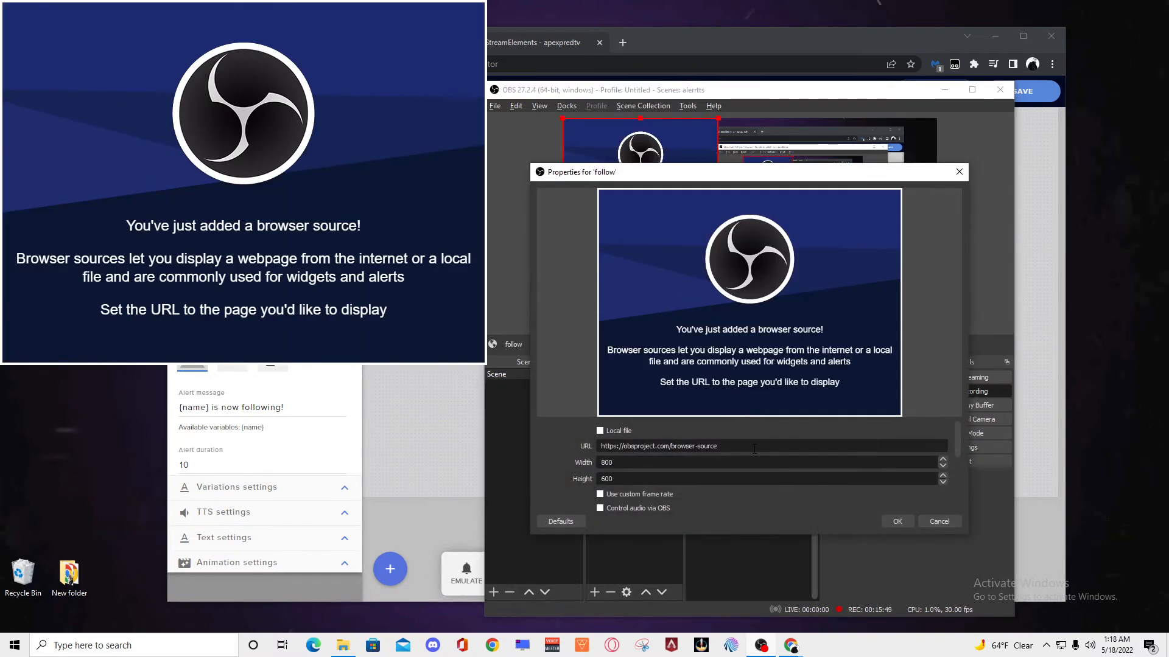
# Step: Paste the private overlay URL into the follow source's properties and set its size to 1920 by 1080
pyautogui.hotkey('ctrl', 'v')
pyautogui.doubleClick(731, 463)
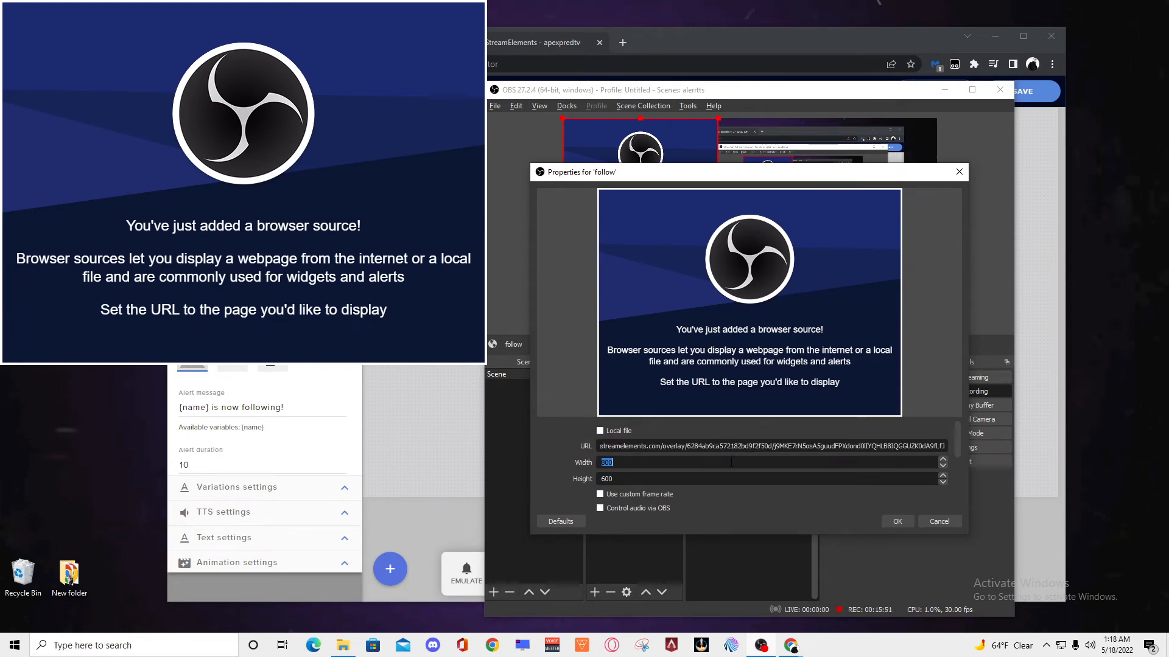
pyautogui.write('1920')
pyautogui.press('Tab')
pyautogui.write('1080')
pyautogui.click(894, 521)
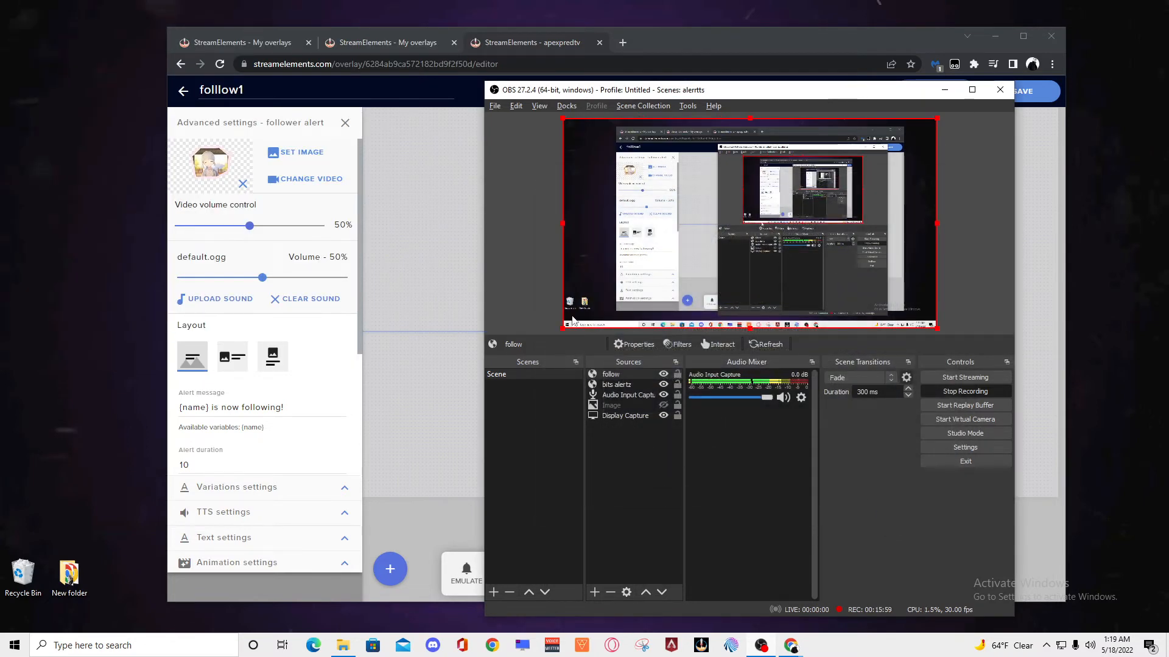
# Step: Switch to StreamElements, emulate a follower event and return to OBS to check the alert
pyautogui.click(401, 526)
pyautogui.click(466, 574)
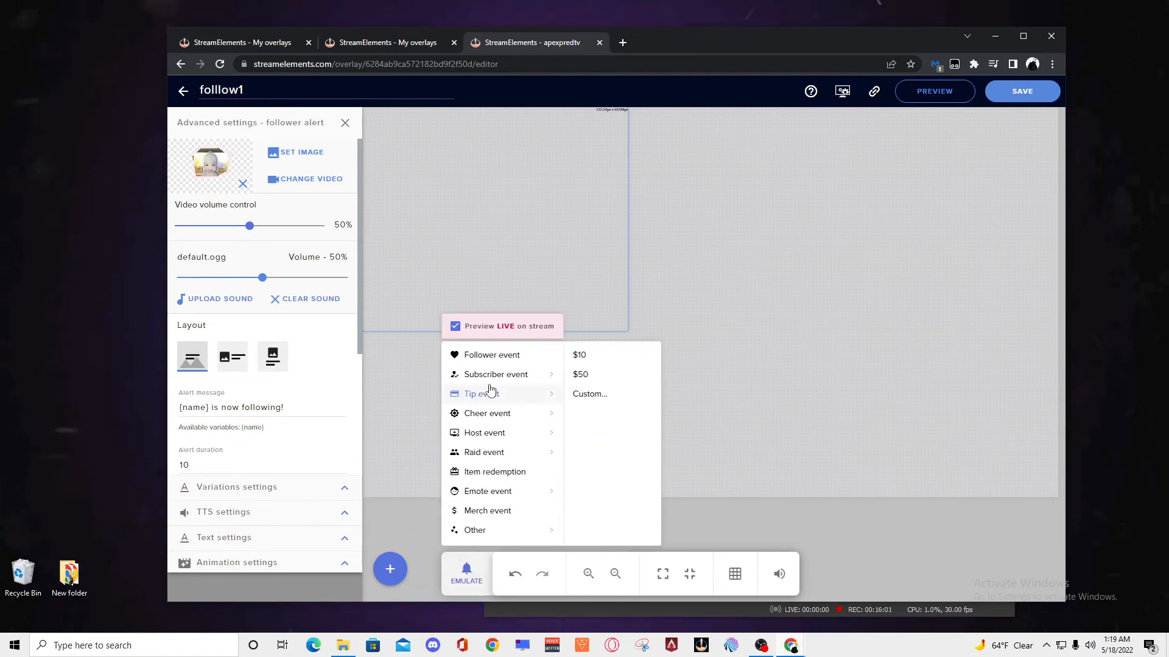
pyautogui.hotkey('alt', 'Tab')
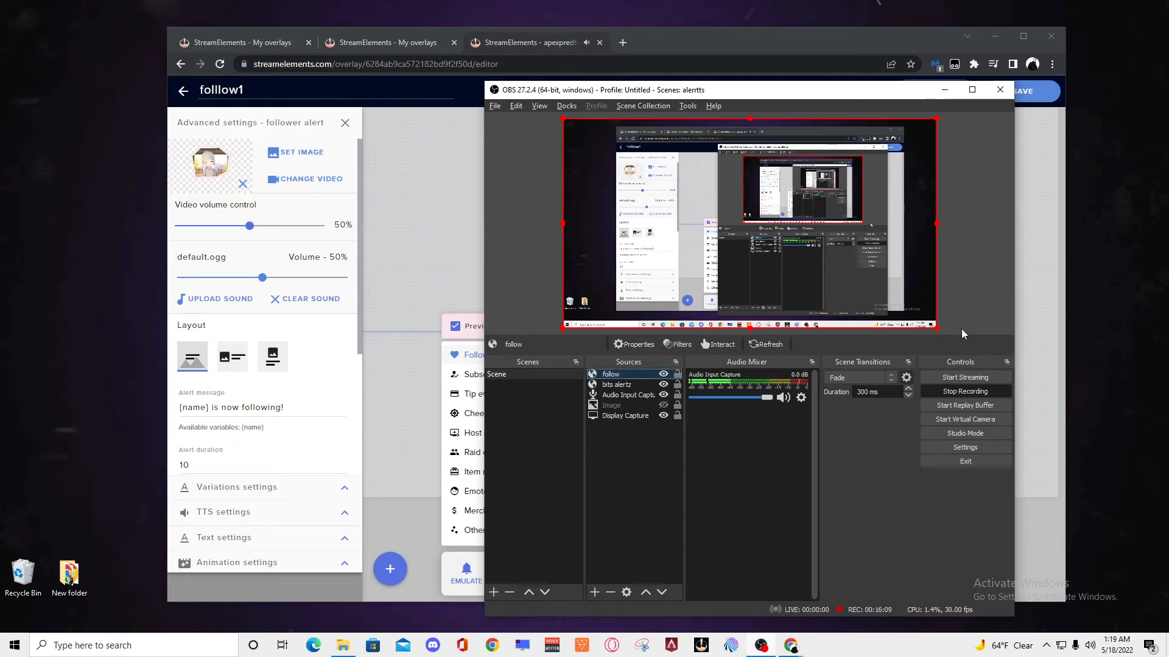
# Step: Switch to the StreamElements editor and enlarge the follower alert box to nearly the full height of the overlay canvas
pyautogui.click(1037, 324)
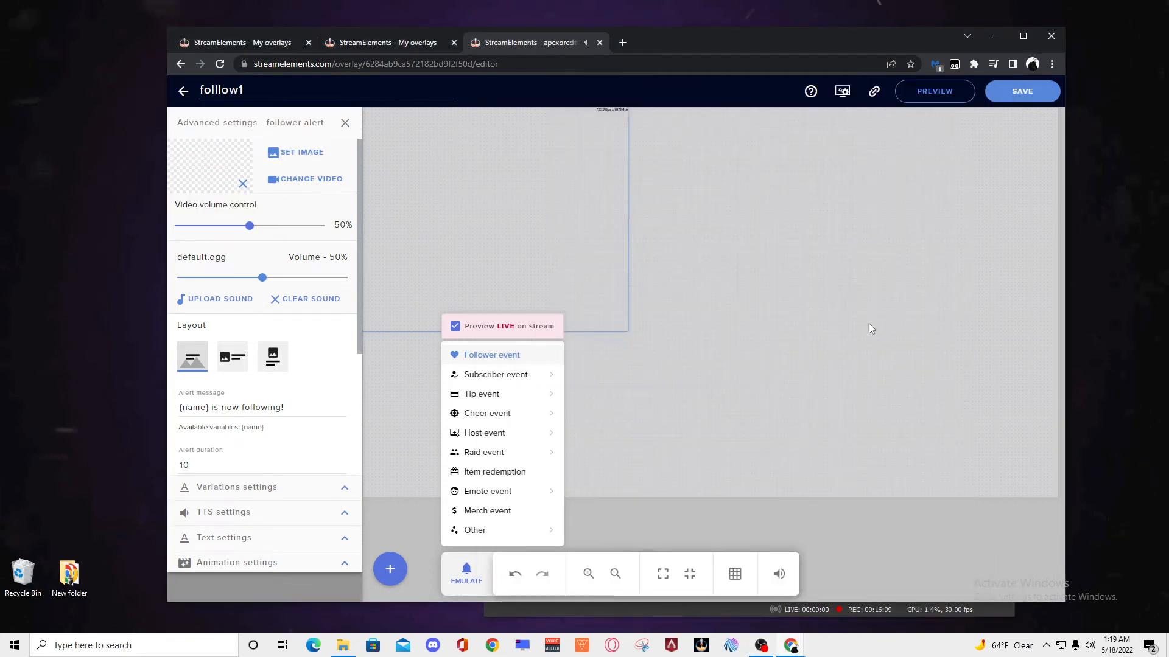
pyautogui.click(624, 342)
pyautogui.moveTo(627, 332); pyautogui.dragTo(810, 488)
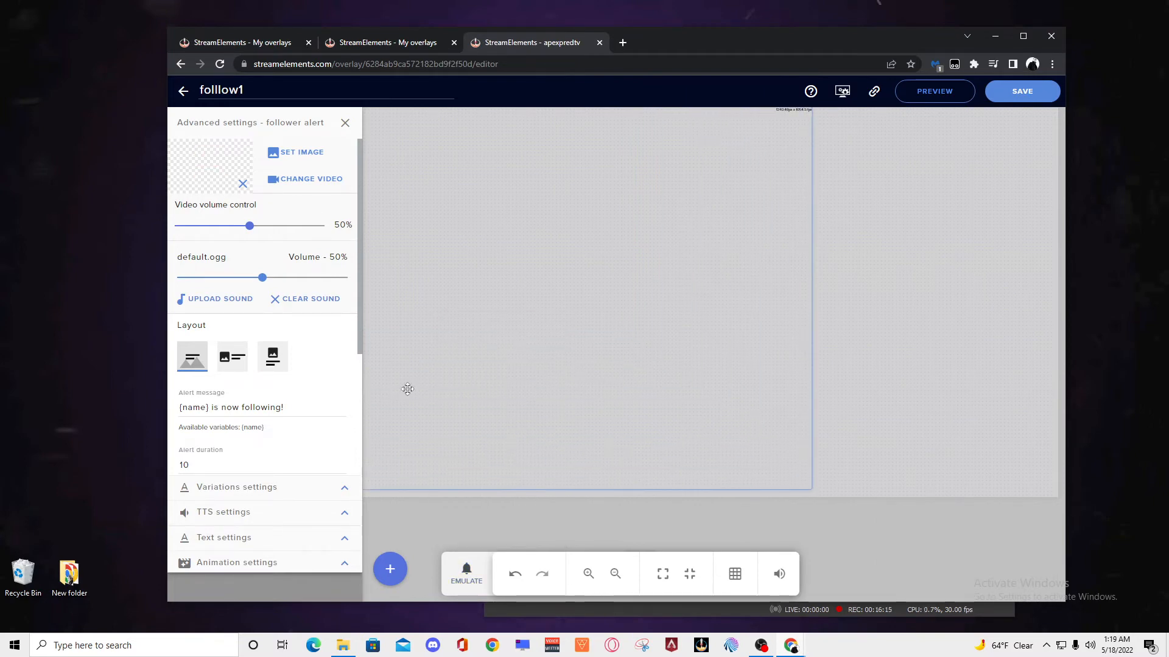
# Step: Emulate a follower event, switch to OBS and scale the follow source up beyond the preview canvas
pyautogui.click(467, 572)
pyautogui.click(464, 354)
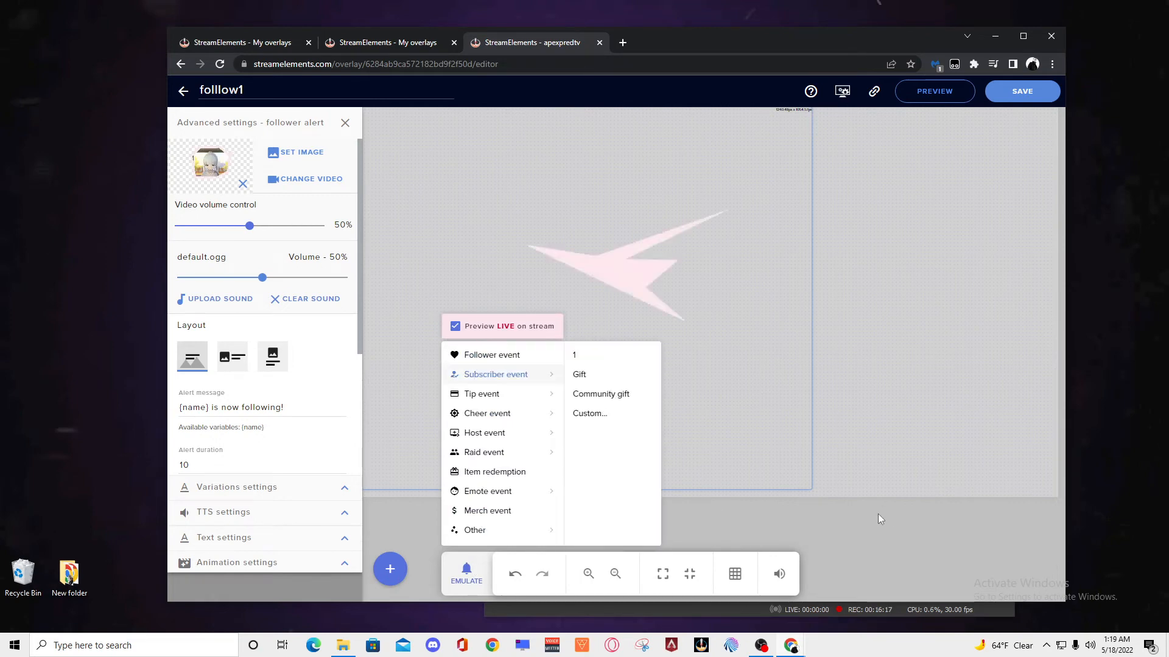
pyautogui.hotkey('alt', 'Tab')
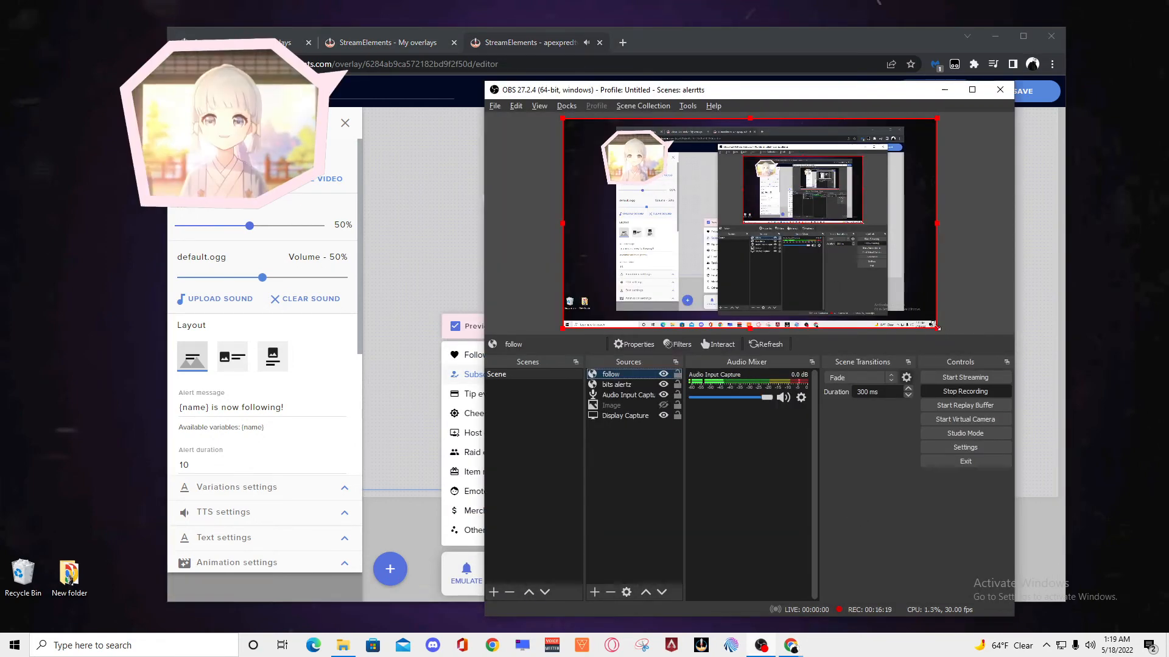
pyautogui.moveTo(936, 329); pyautogui.dragTo(1138, 454)
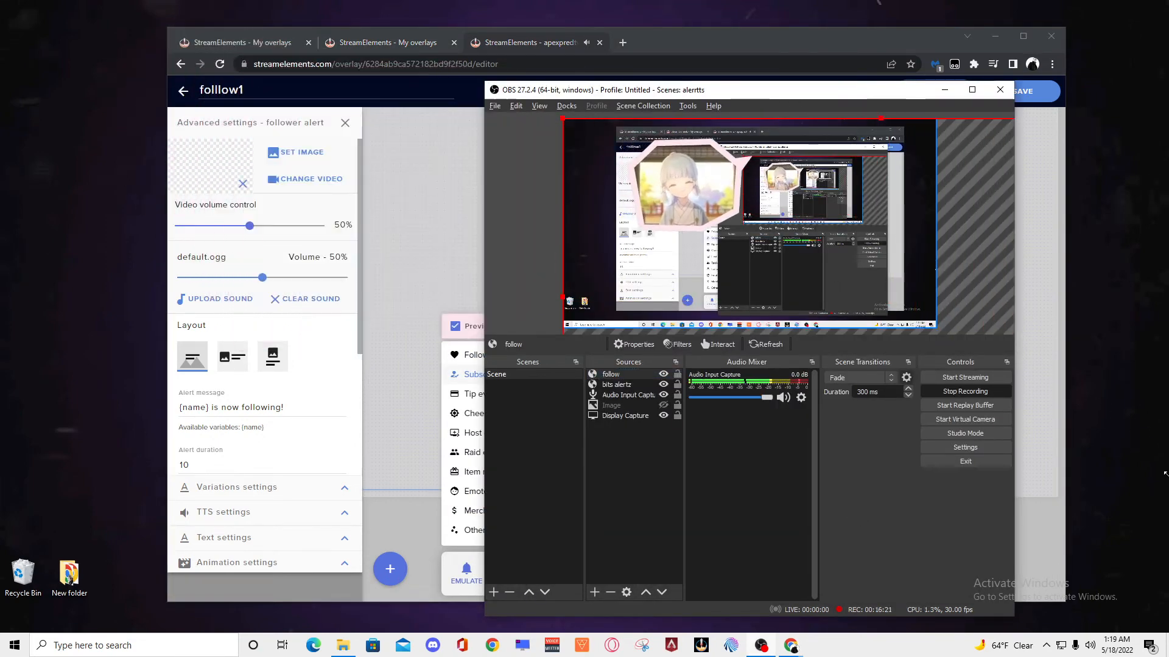
# Step: Switch to the StreamElements editor and move the follower alert box to the right side of the overlay canvas
pyautogui.hotkey('alt', 'Tab')
pyautogui.click(651, 293)
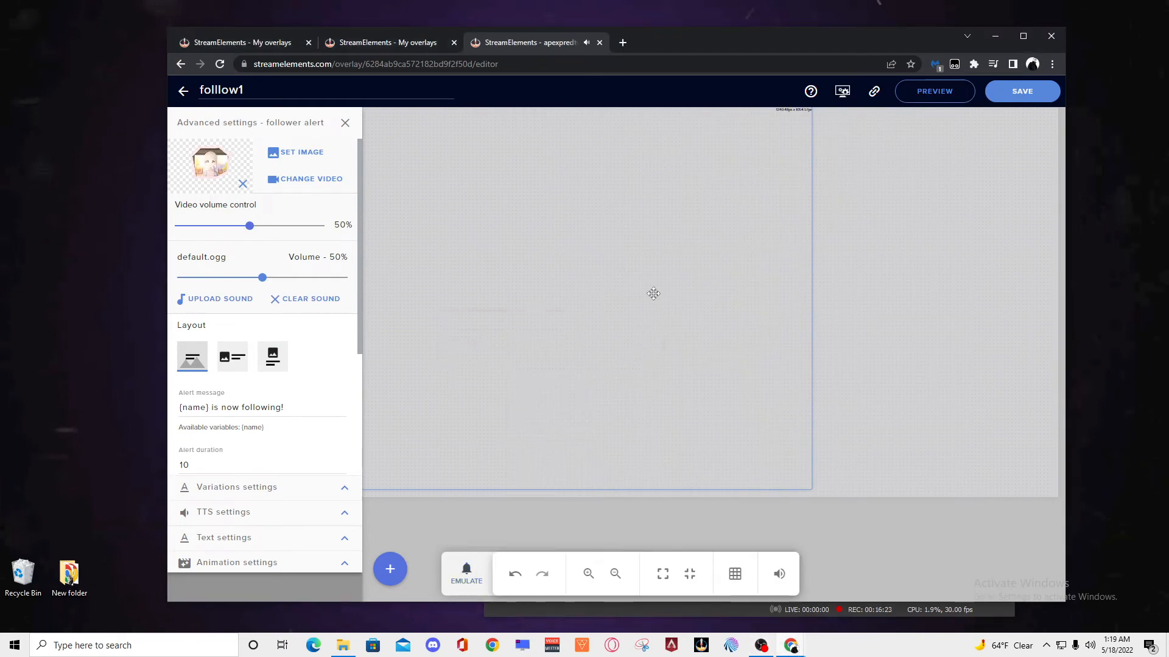
pyautogui.moveTo(690, 338); pyautogui.dragTo(916, 342)
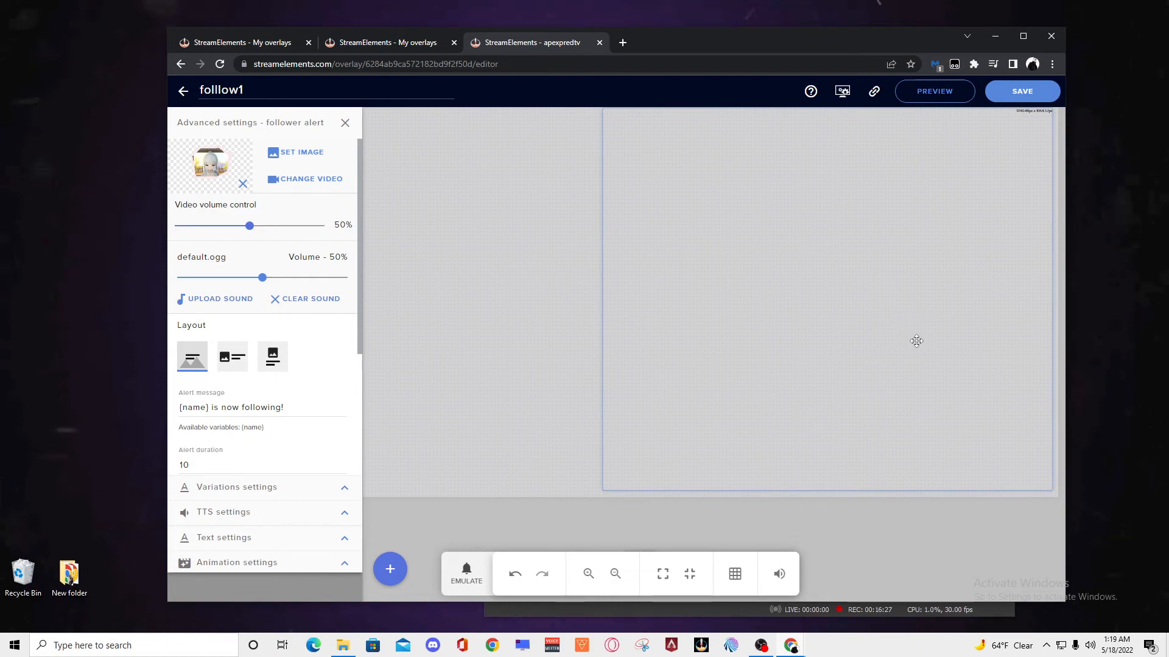
# Step: Emulate a follower event for comparison with OBS and shift the follow source to the right in the OBS preview
pyautogui.hotkey('alt', 'Tab')
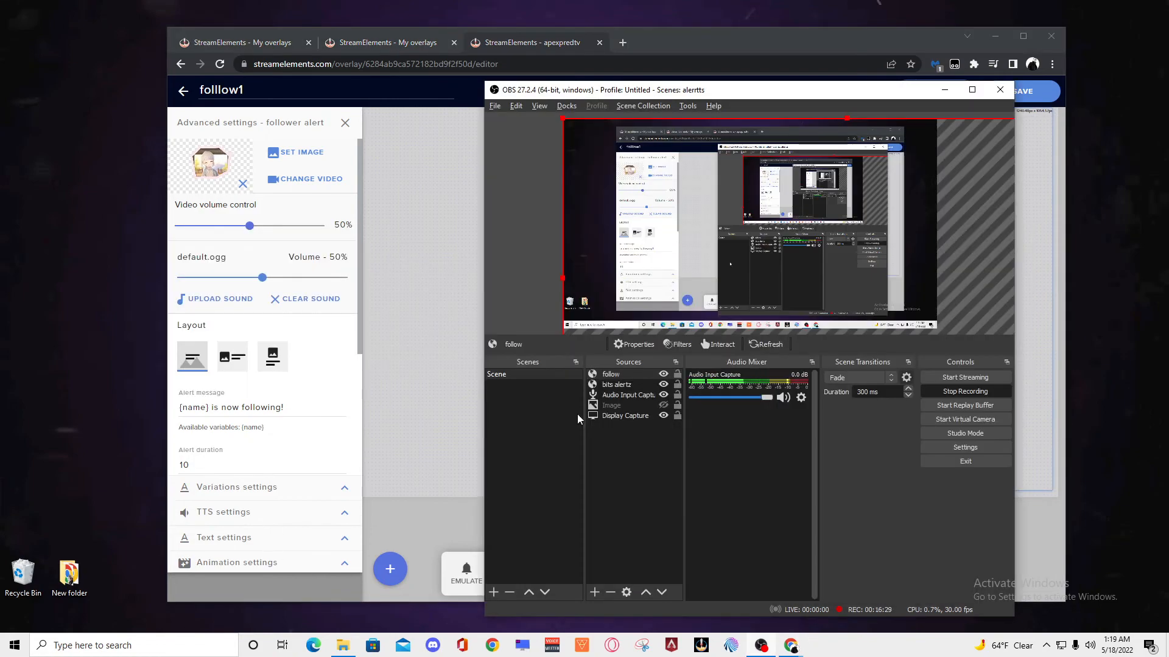
pyautogui.hotkey('alt', 'Tab')
pyautogui.click(463, 574)
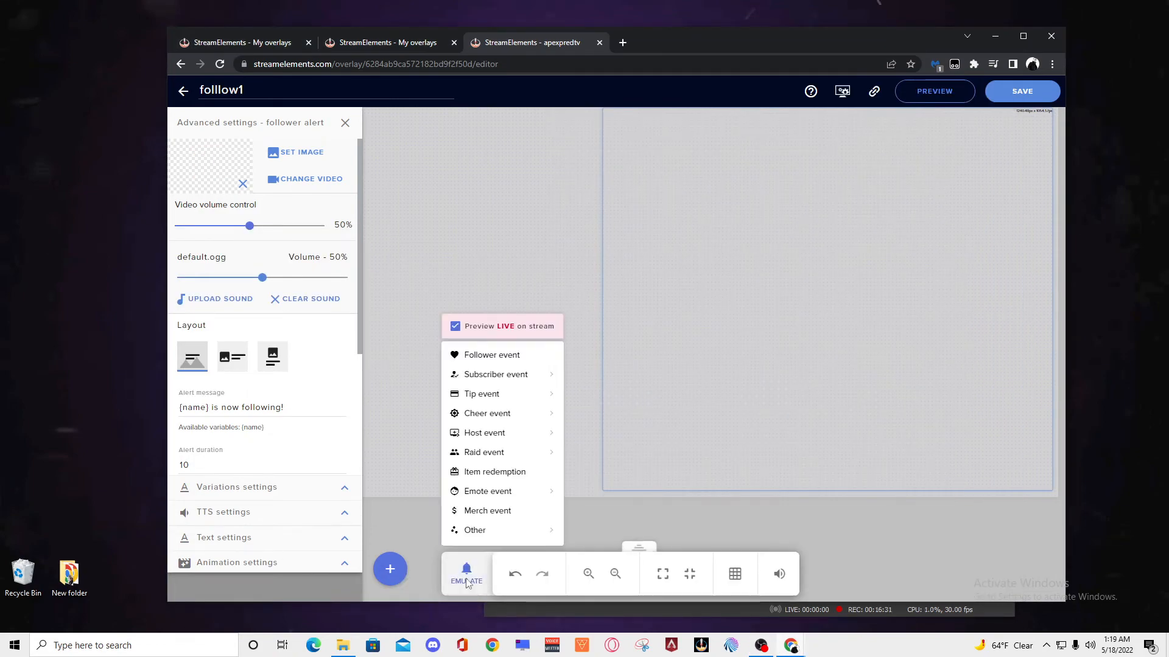
pyautogui.click(499, 361)
pyautogui.hotkey('alt', 'Tab')
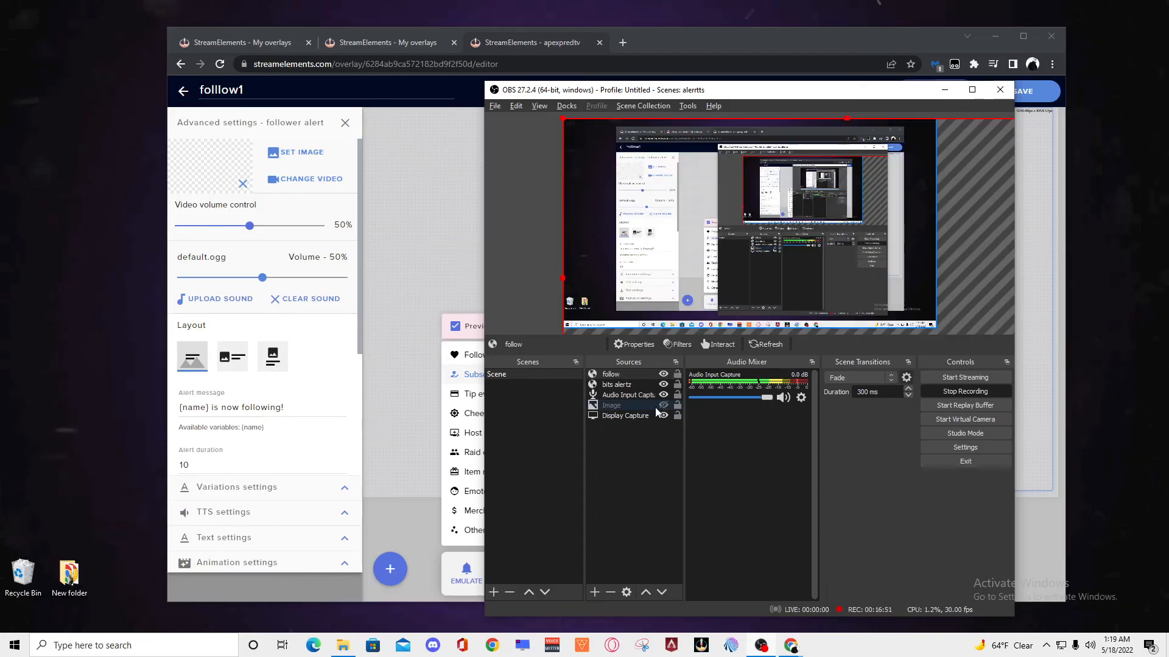
pyautogui.click(630, 374)
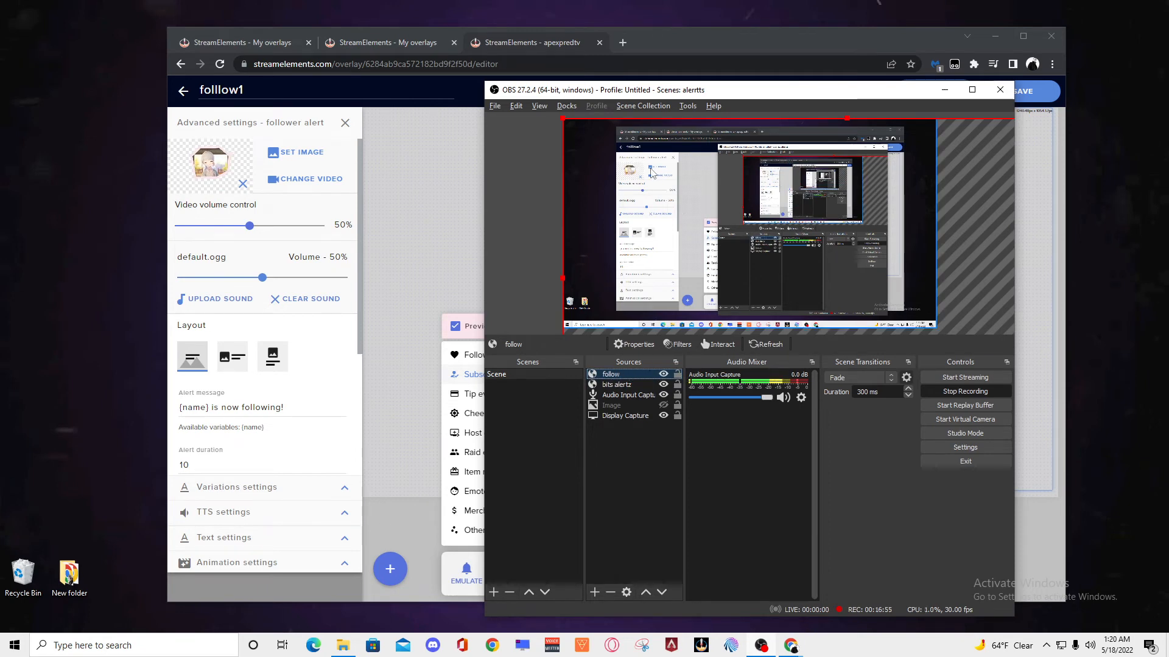
pyautogui.moveTo(629, 170); pyautogui.dragTo(892, 172)
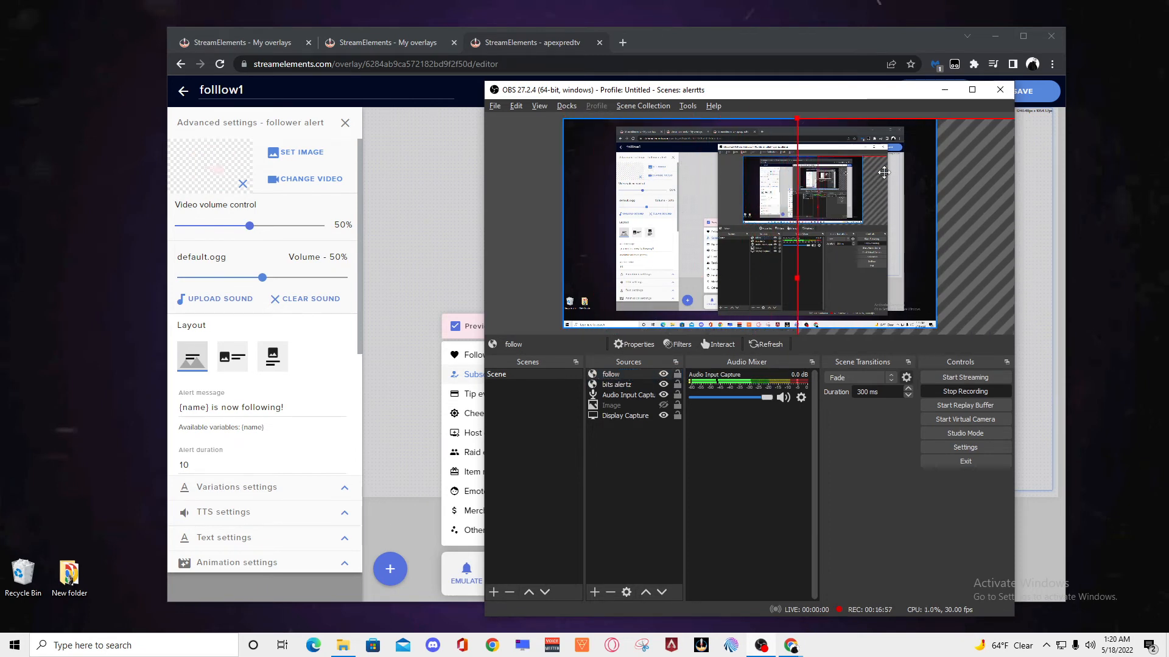
# Step: Emulate the follower event again in StreamElements and check the follow source's placement in OBS
pyautogui.click(476, 356)
pyautogui.hotkey('alt', 'Tab')
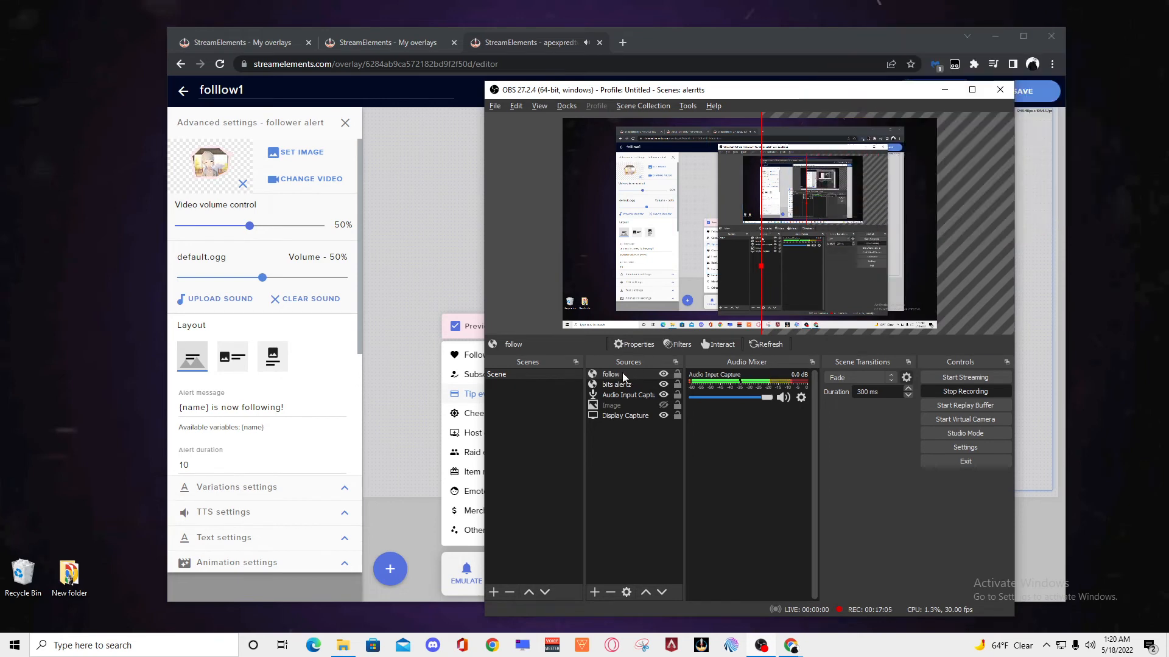
pyautogui.click(622, 373)
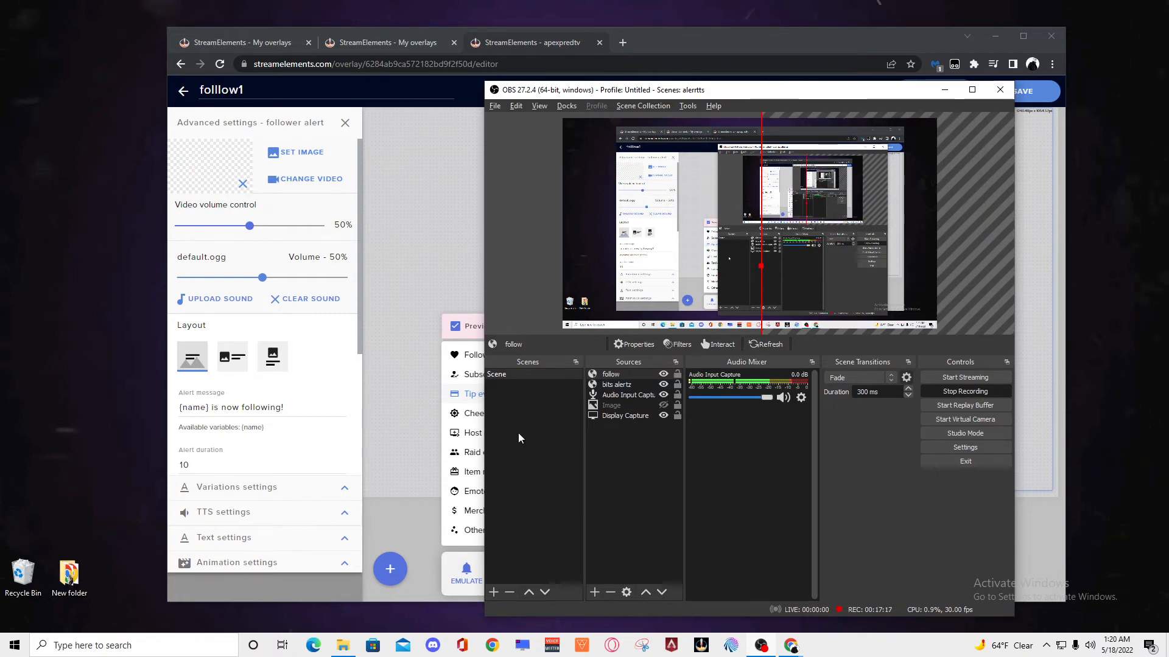
pyautogui.click(545, 44)
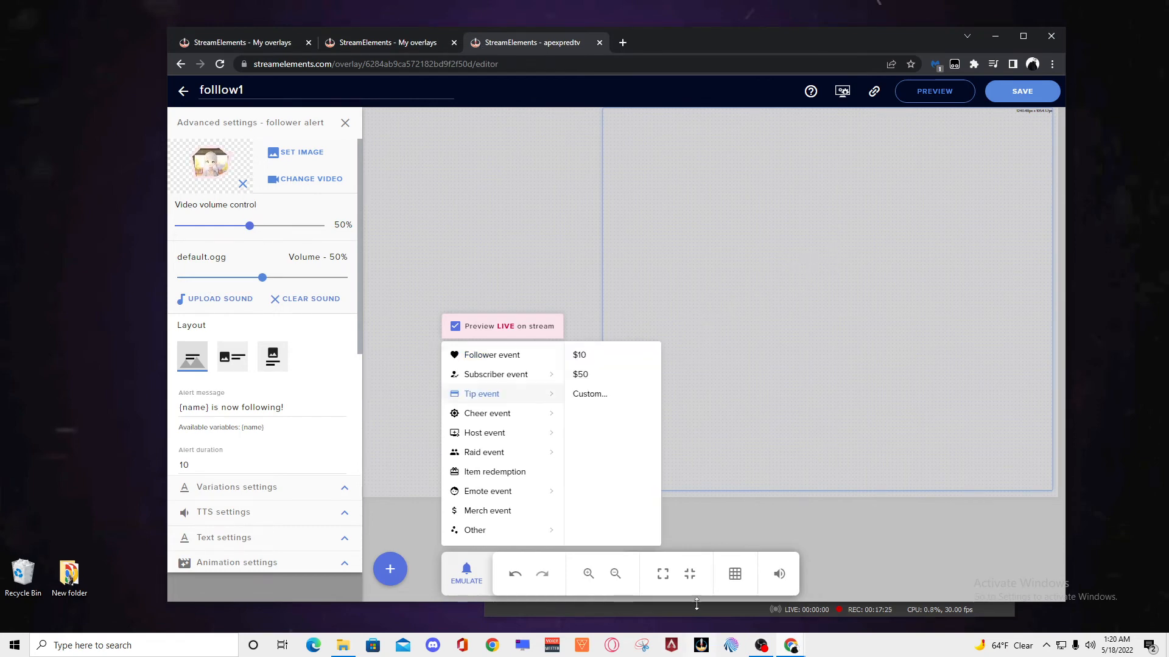
pyautogui.click(761, 645)
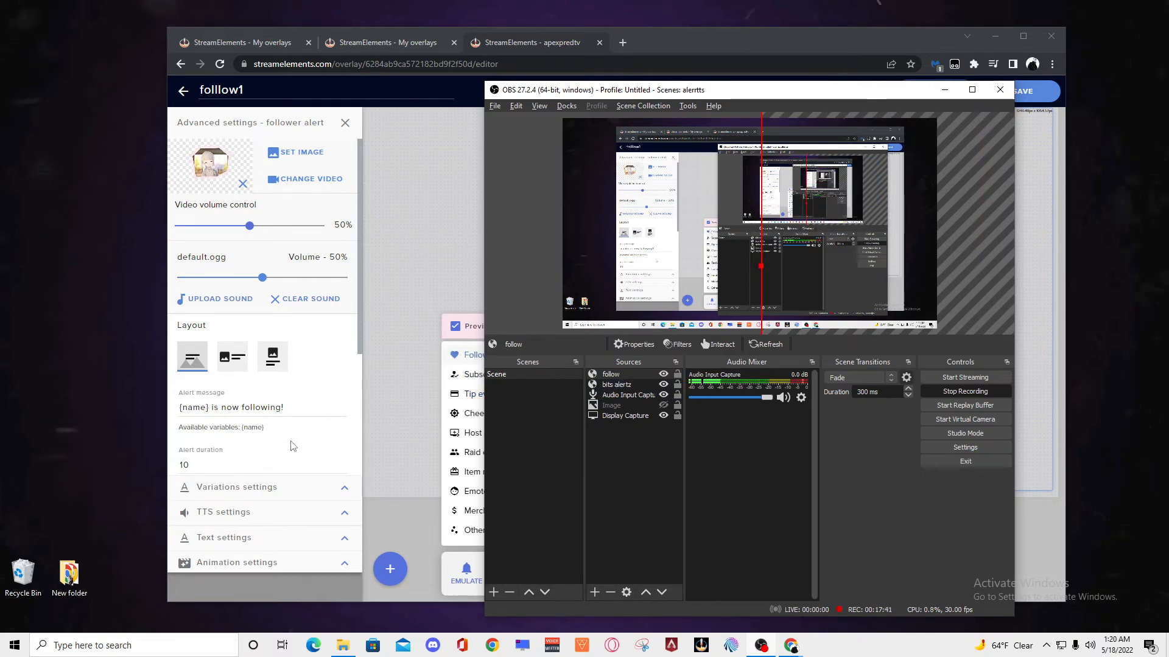
# Step: Switch to StreamElements, emulate a follower event and nudge the alert box into the upper-right corner of the overlay canvas
pyautogui.click(306, 408)
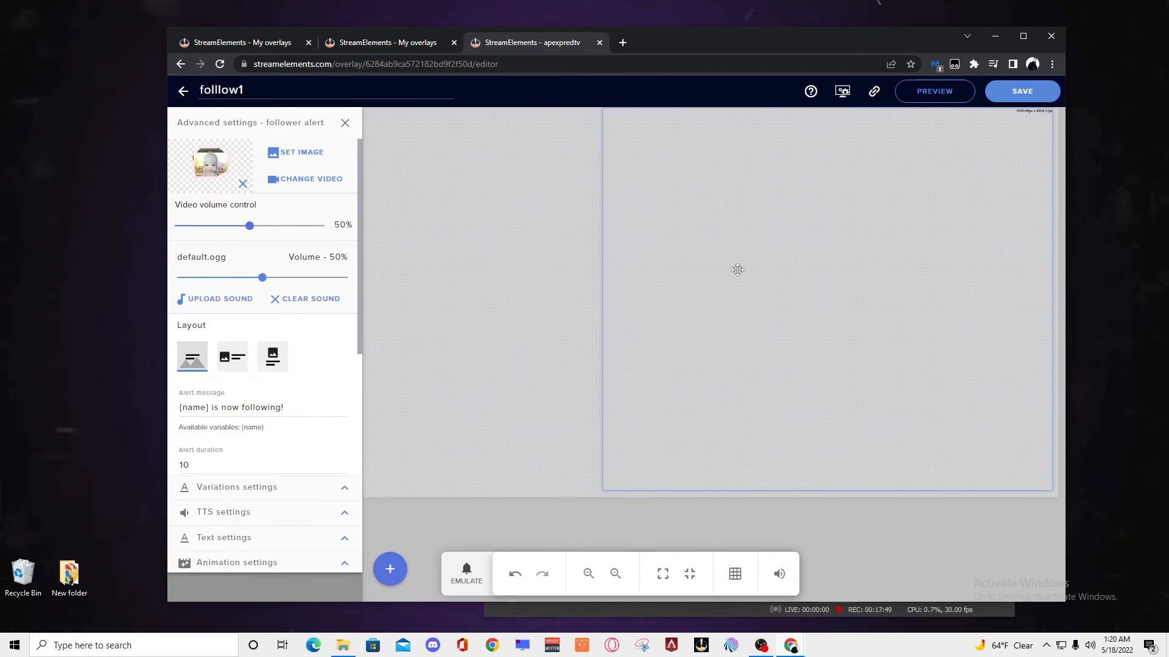
pyautogui.click(339, 404)
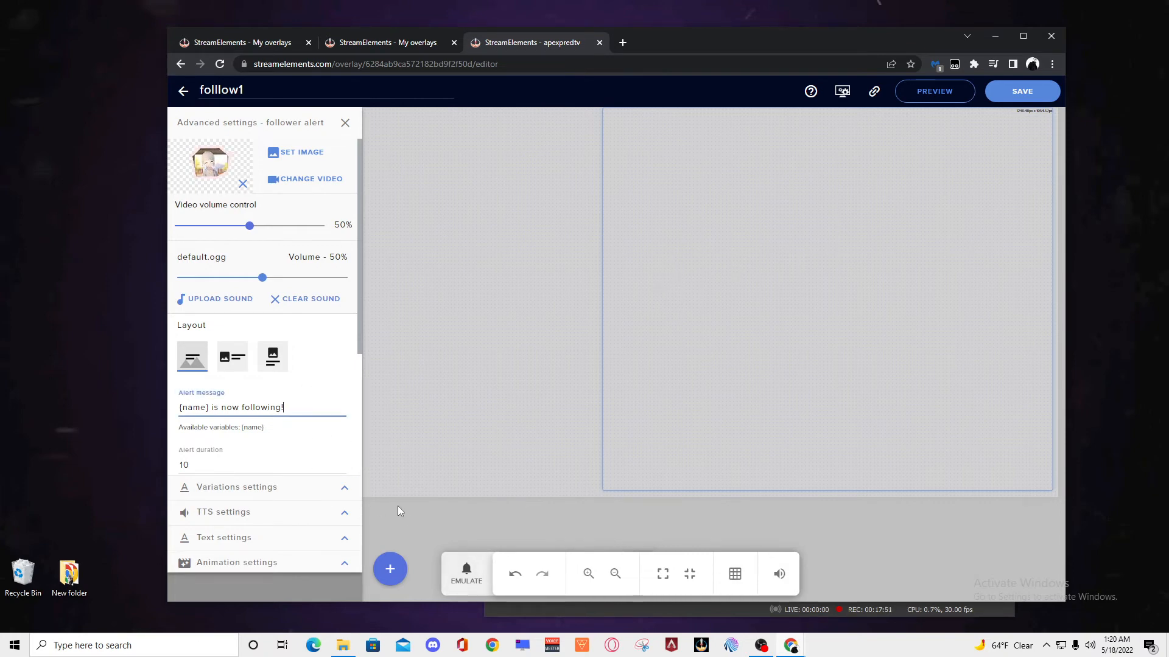
pyautogui.click(466, 574)
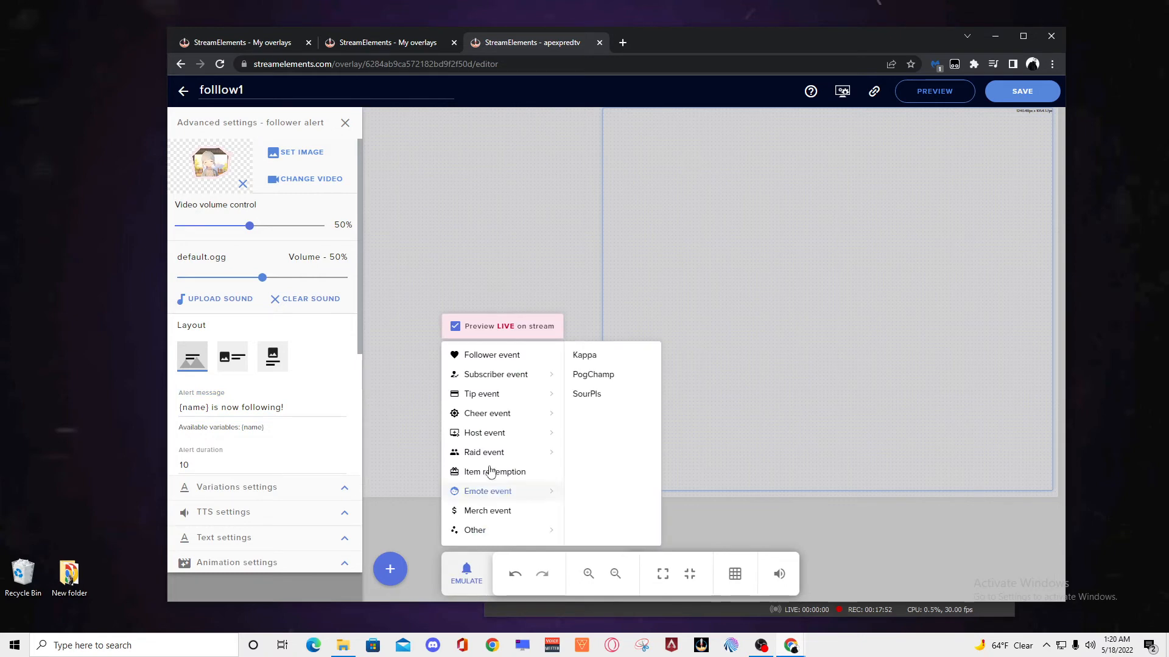
pyautogui.click(497, 359)
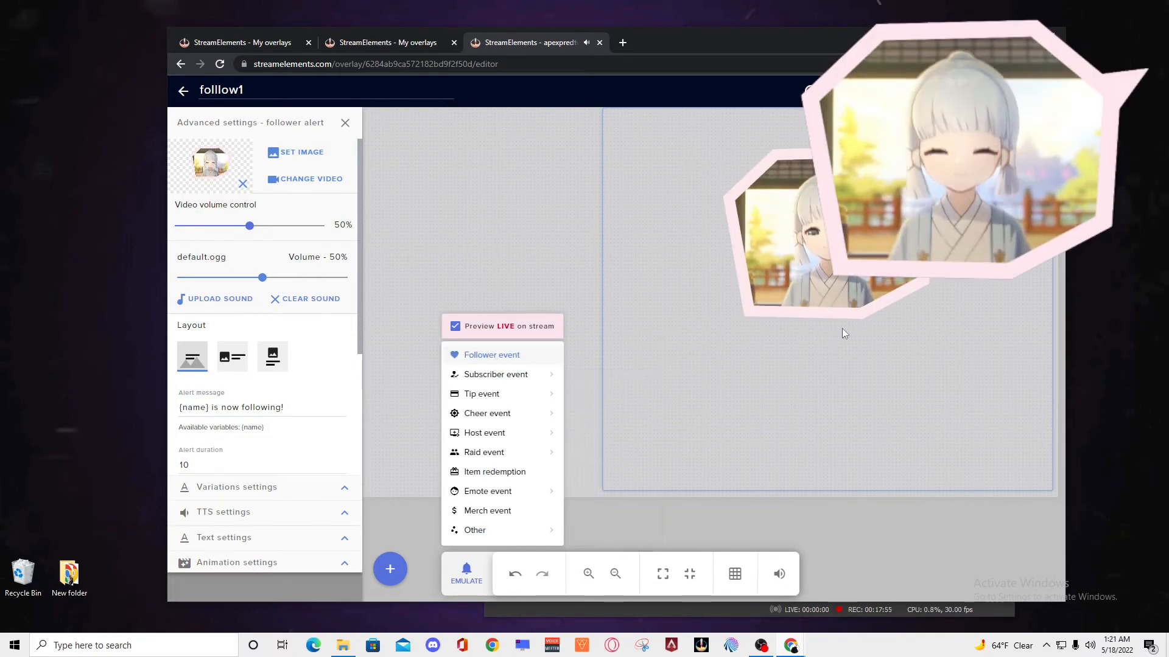
pyautogui.click(297, 408)
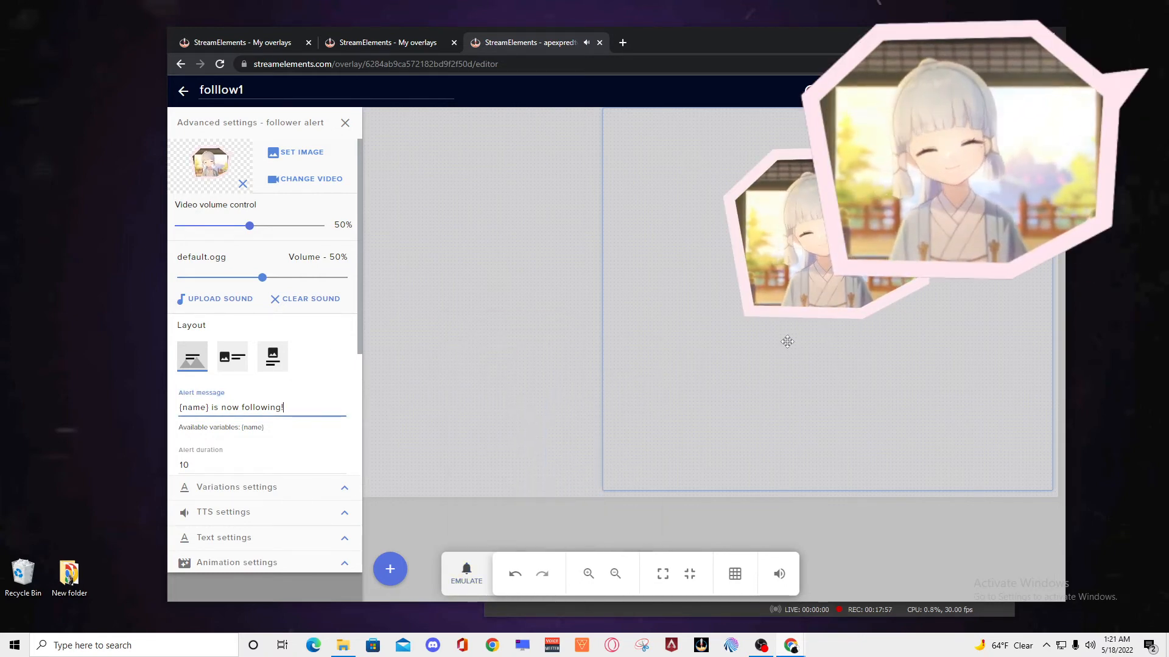
pyautogui.moveTo(785, 339)
pyautogui.mouseDown()
pyautogui.moveTo(740, 339)
pyautogui.moveTo(815, 330)
pyautogui.moveTo(803, 330)
pyautogui.mouseUp()
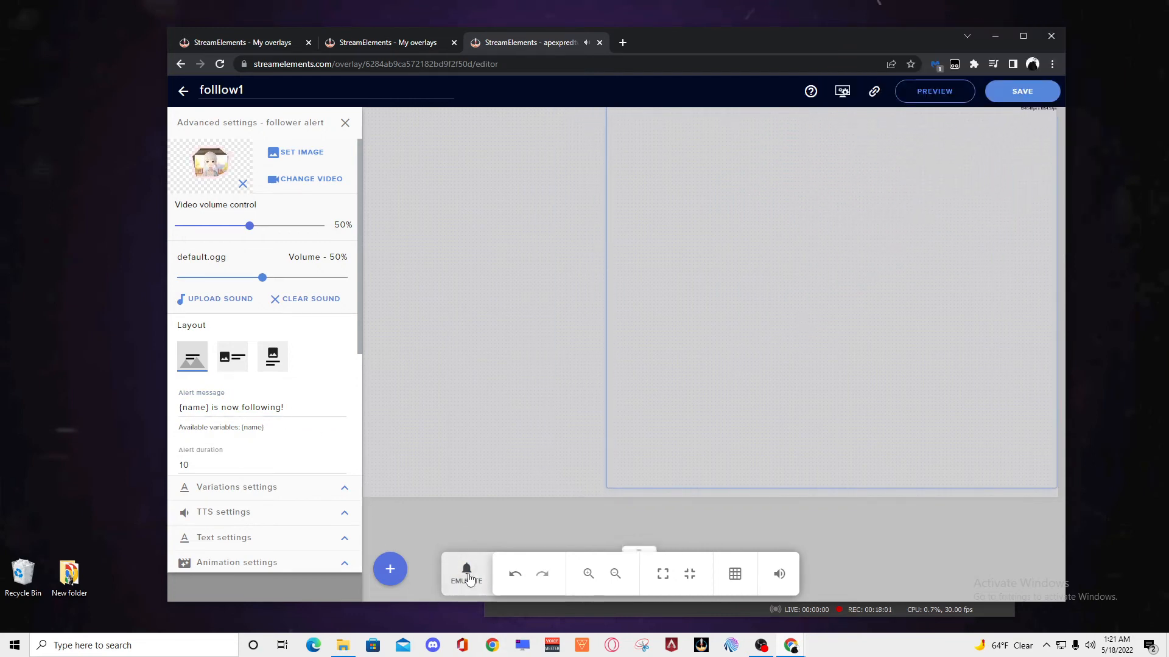
pyautogui.click(466, 573)
pyautogui.click(325, 405)
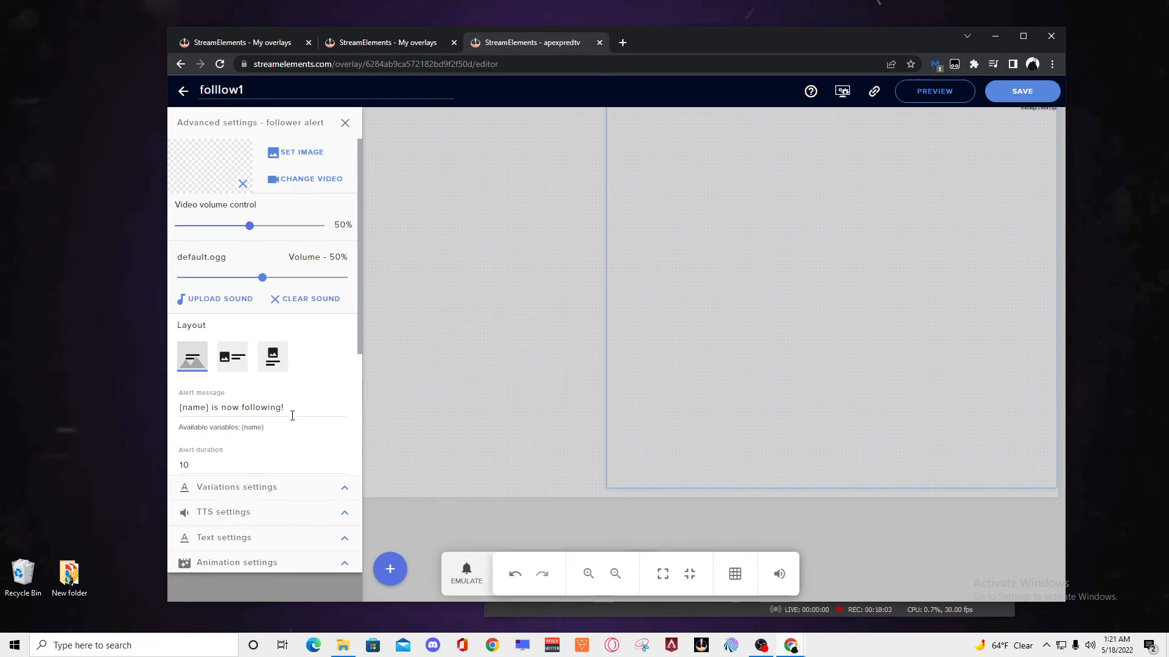
pyautogui.click(293, 408)
pyautogui.scroll(-3, 274, 426)
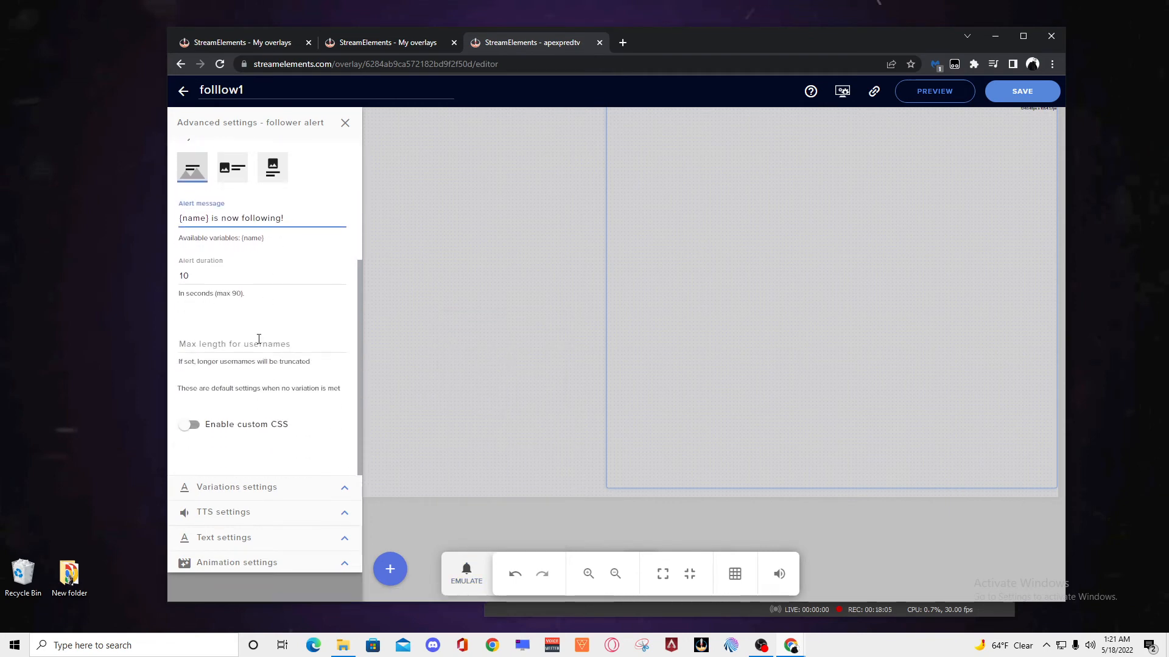
pyautogui.click(331, 489)
pyautogui.click(355, 120)
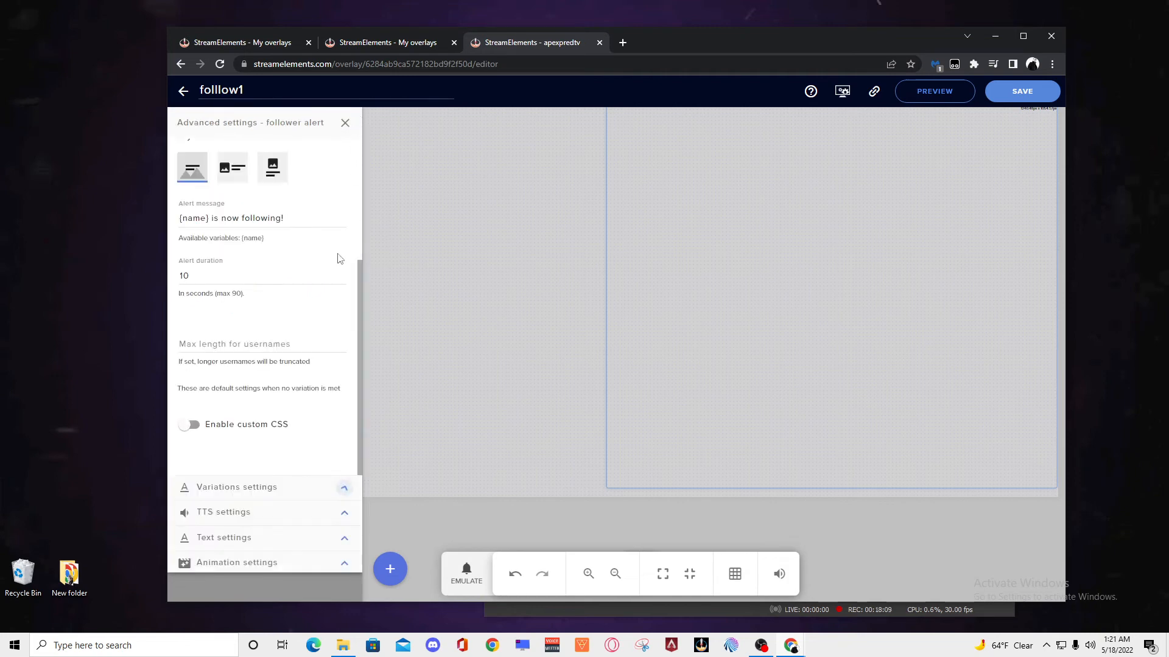
# Step: Set the follower alert's text size to 41 and its top margin to 200
pyautogui.click(342, 548)
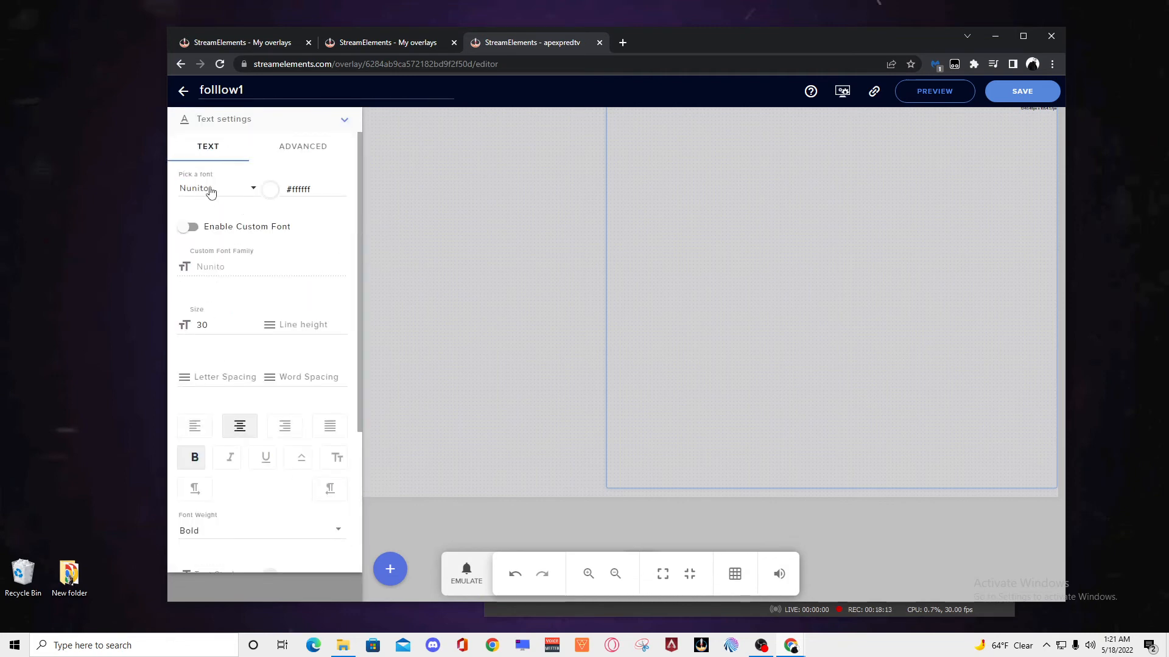
pyautogui.click(256, 325)
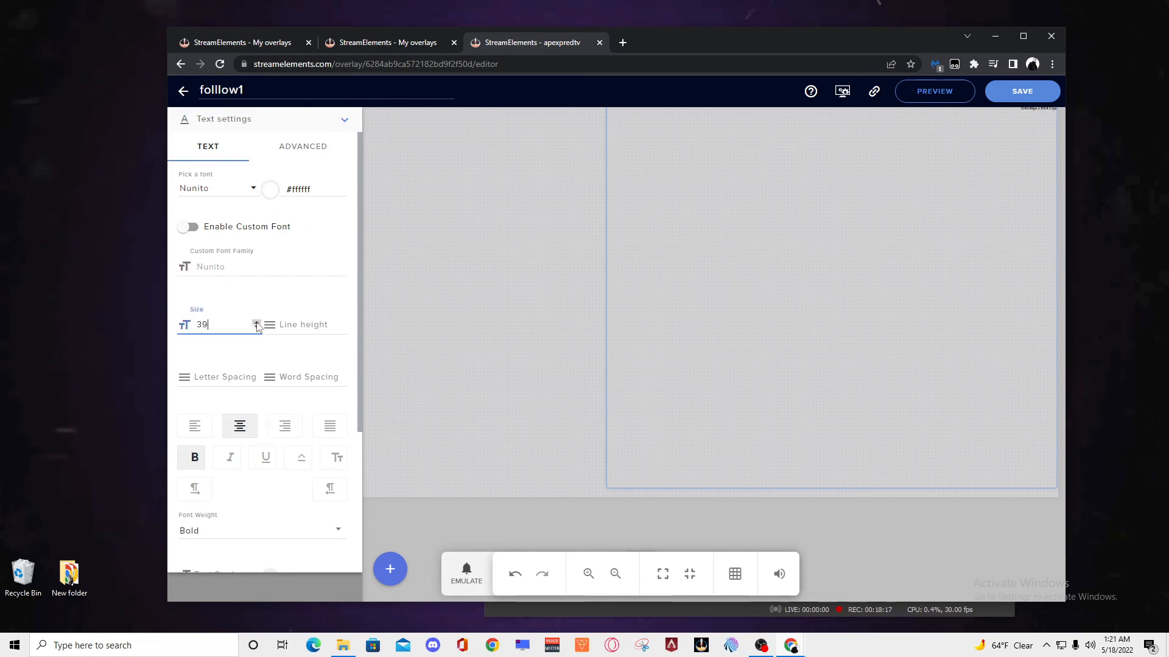
pyautogui.click(300, 157)
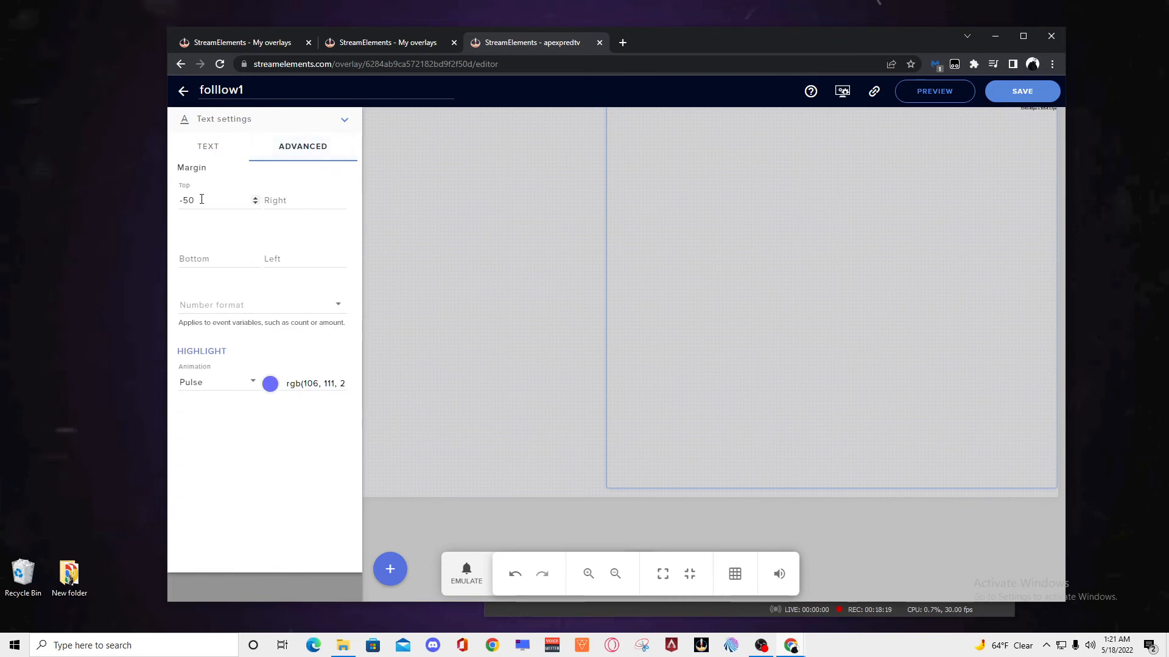
pyautogui.moveTo(201, 200); pyautogui.dragTo(107, 199)
pyautogui.write('200')
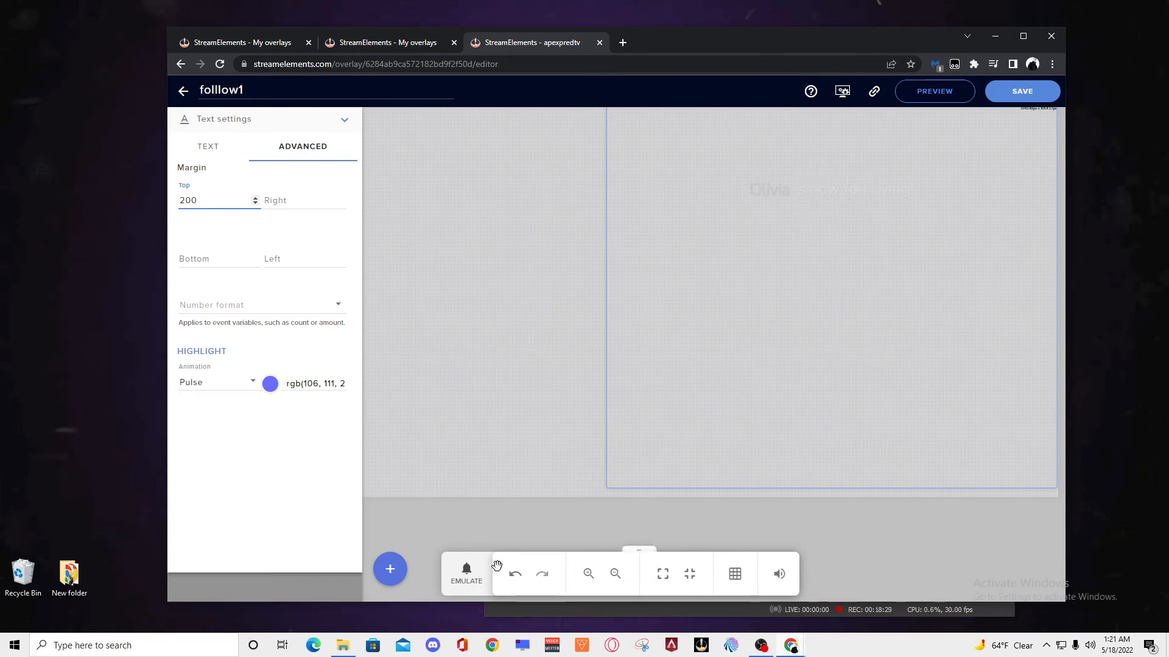
# Step: Save the overlay, emulate a follower event to check the text placement, and switch to OBS
pyautogui.click(1054, 99)
pyautogui.click(466, 574)
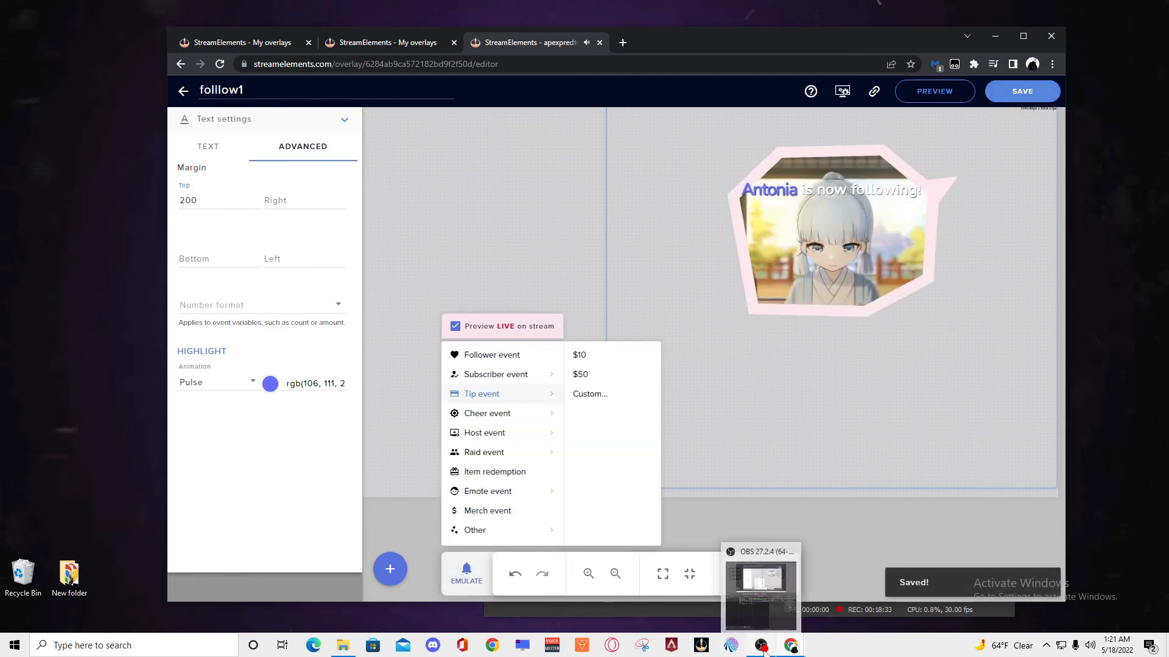
pyautogui.click(787, 620)
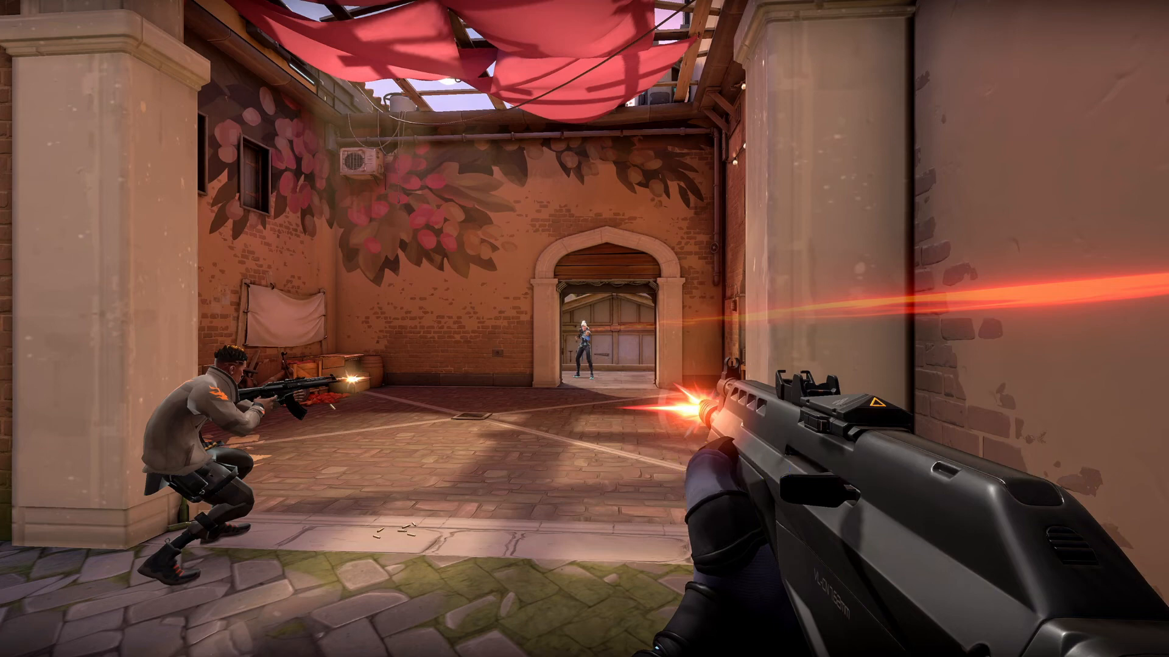
# Step: Hide the Image source in the OBS scene and select the follow source
pyautogui.click(664, 405)
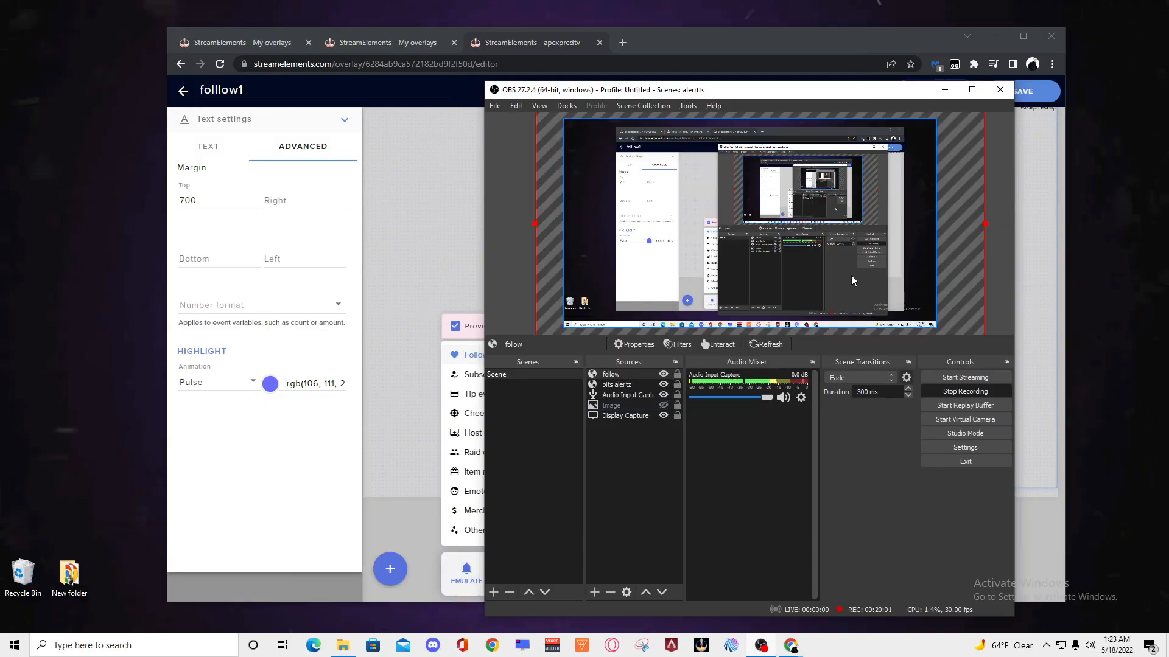
pyautogui.click(863, 263)
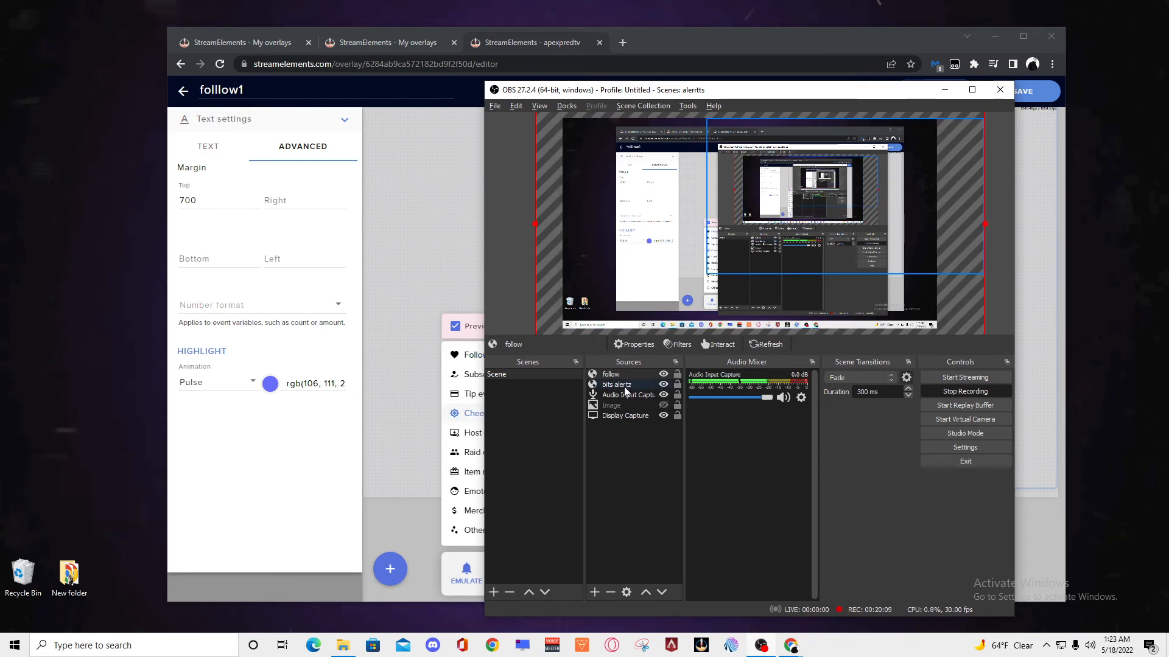
pyautogui.click(254, 435)
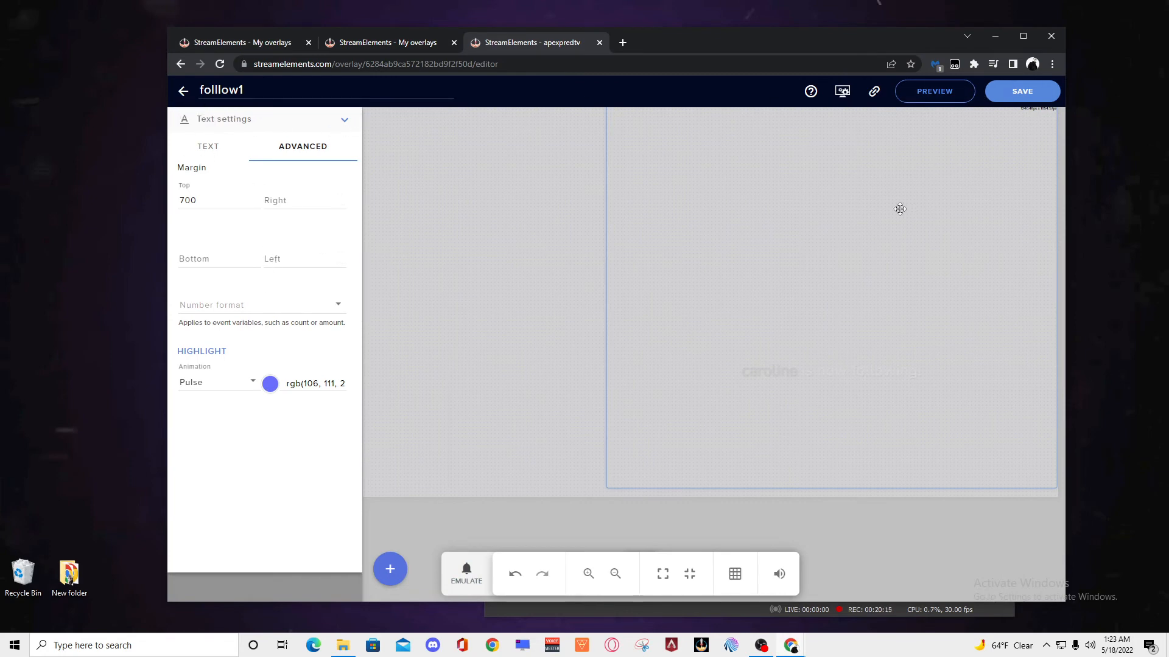
pyautogui.hotkey('alt', 'Tab')
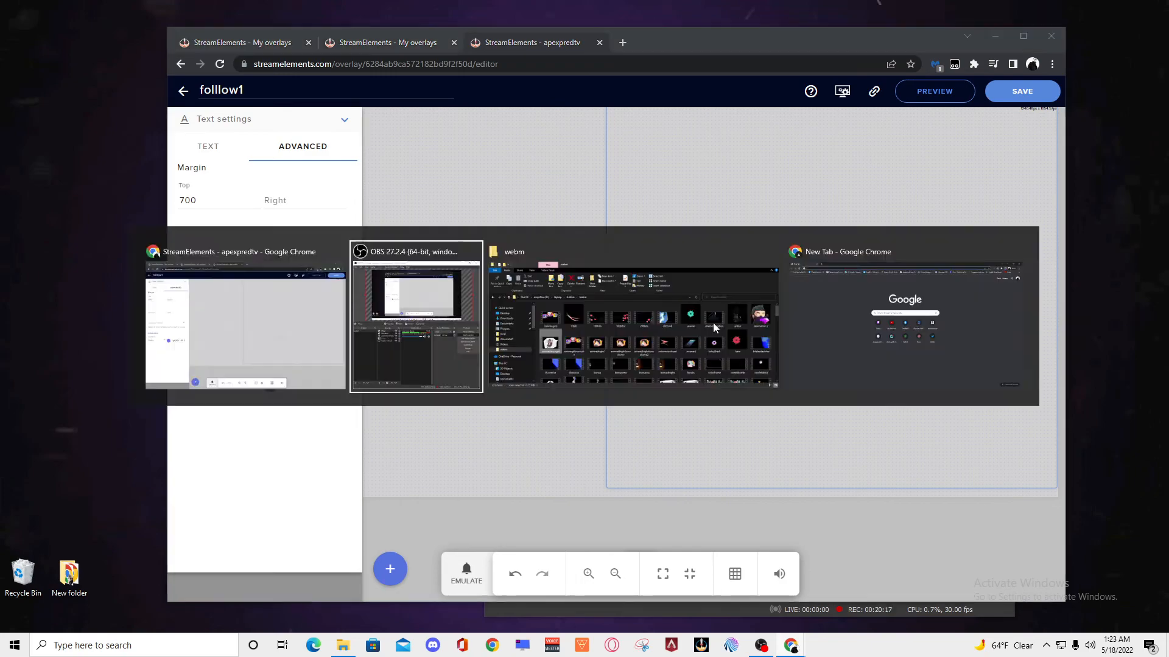
pyautogui.click(614, 375)
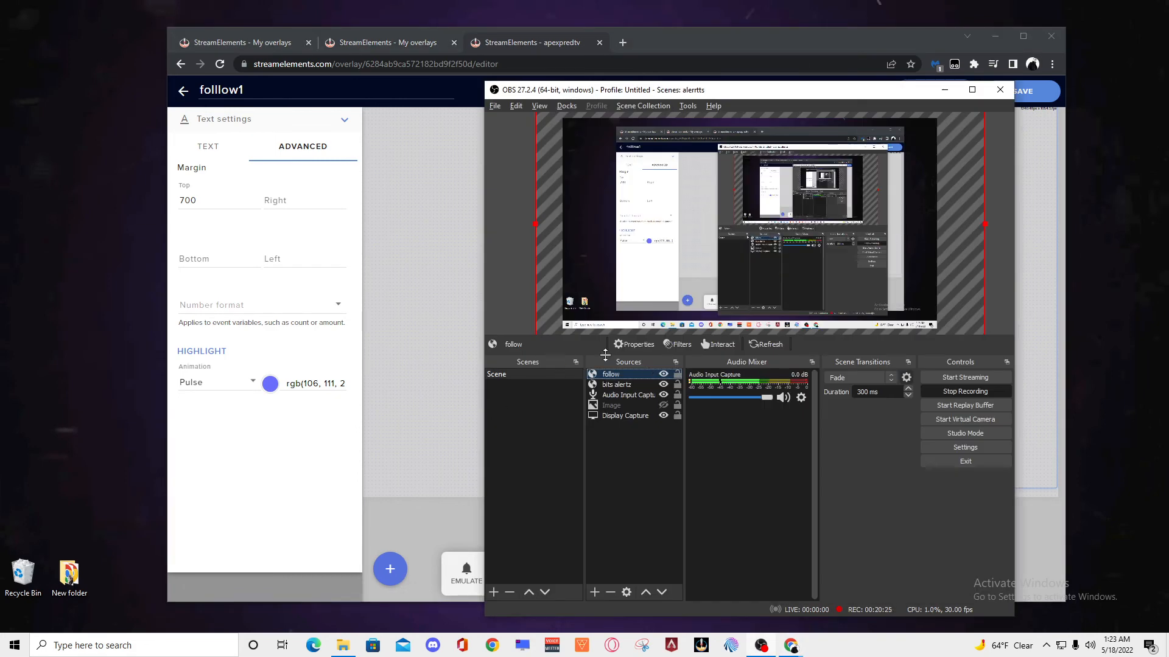
pyautogui.hotkey('alt', 'Tab')
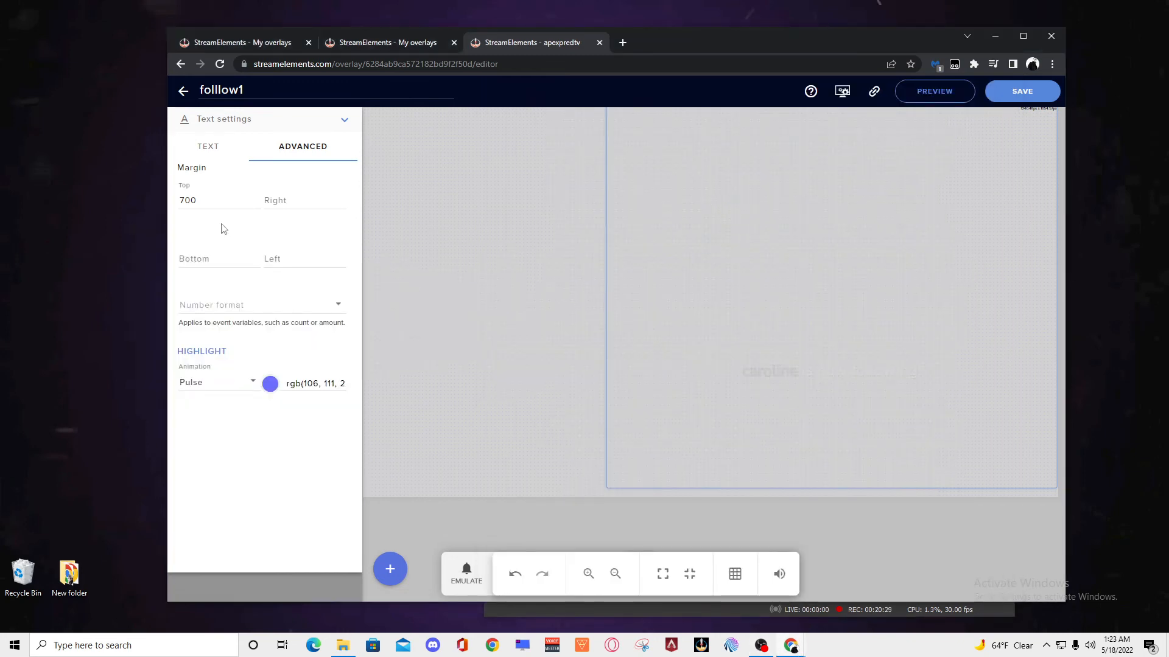
pyautogui.hotkey('alt', 'Tab')
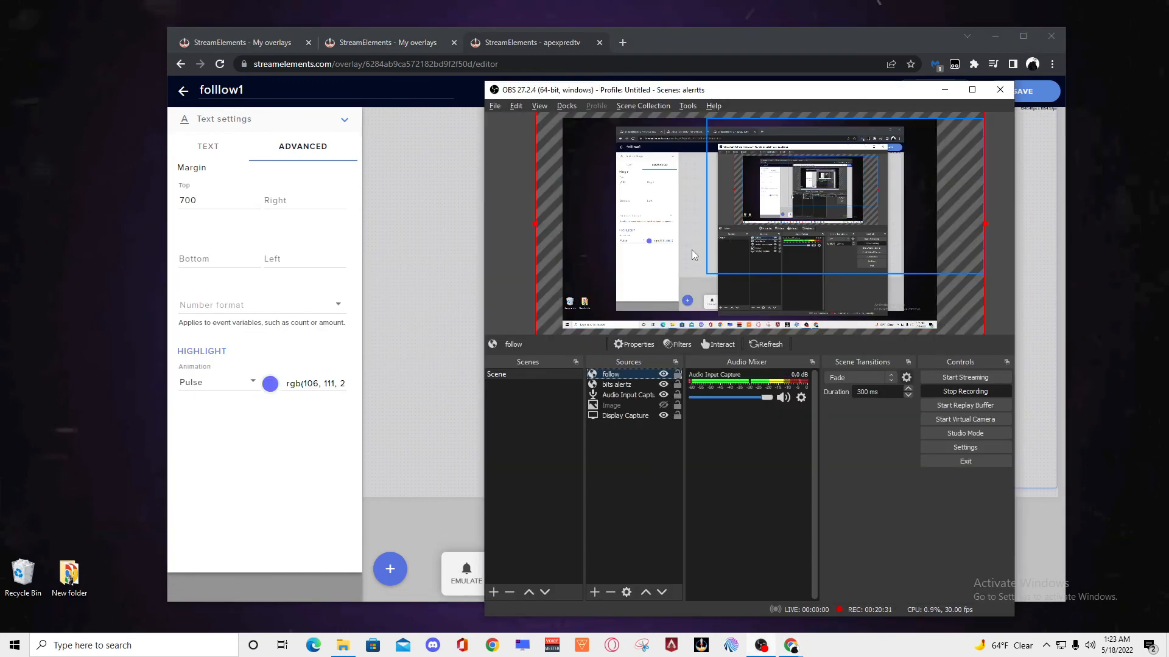
pyautogui.hotkey('alt', 'Tab')
pyautogui.hotkey('alt', 'Tab')
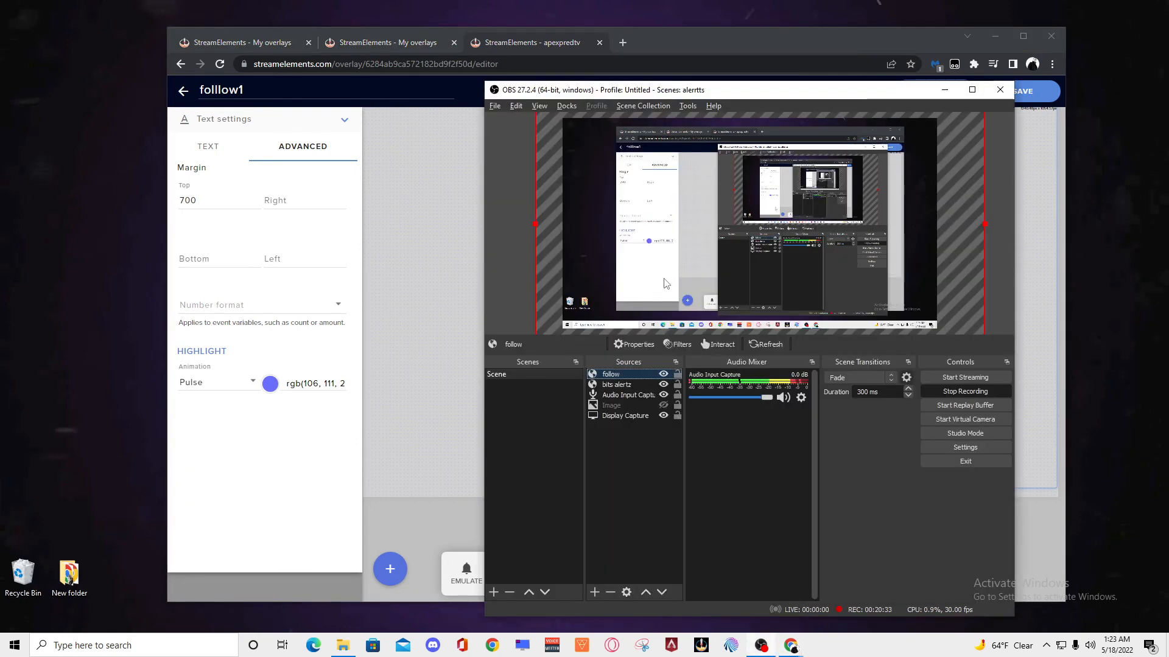
# Step: Switch to StreamElements, delete the follower alert's message text and save the overlay
pyautogui.hotkey('alt', 'Tab')
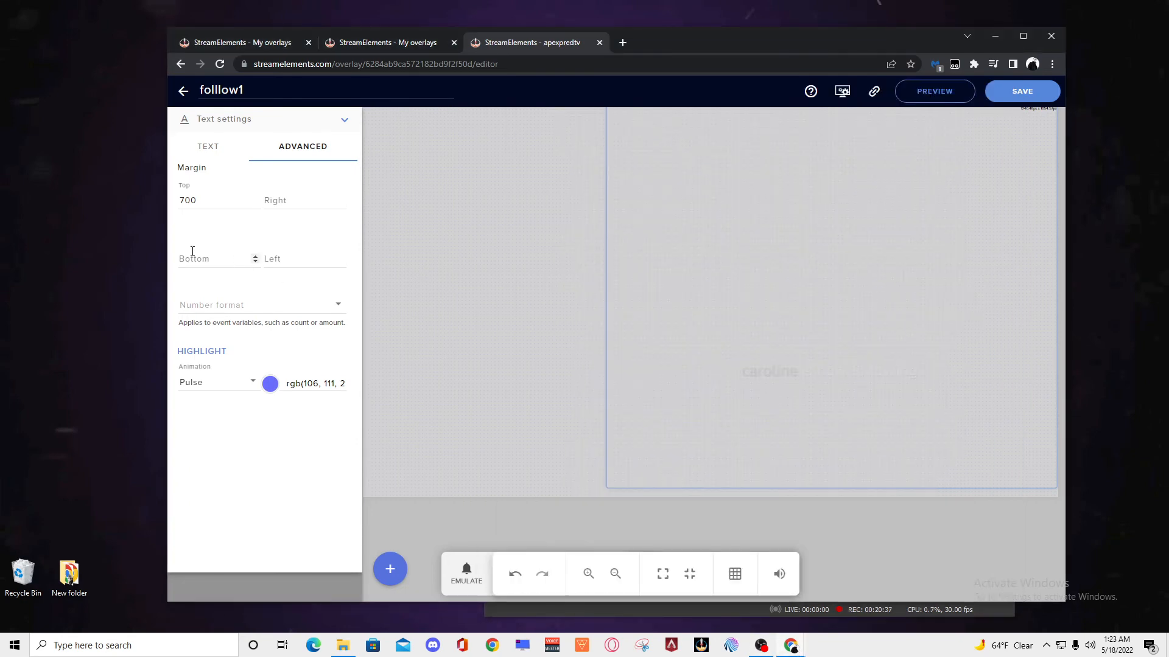
pyautogui.click(219, 151)
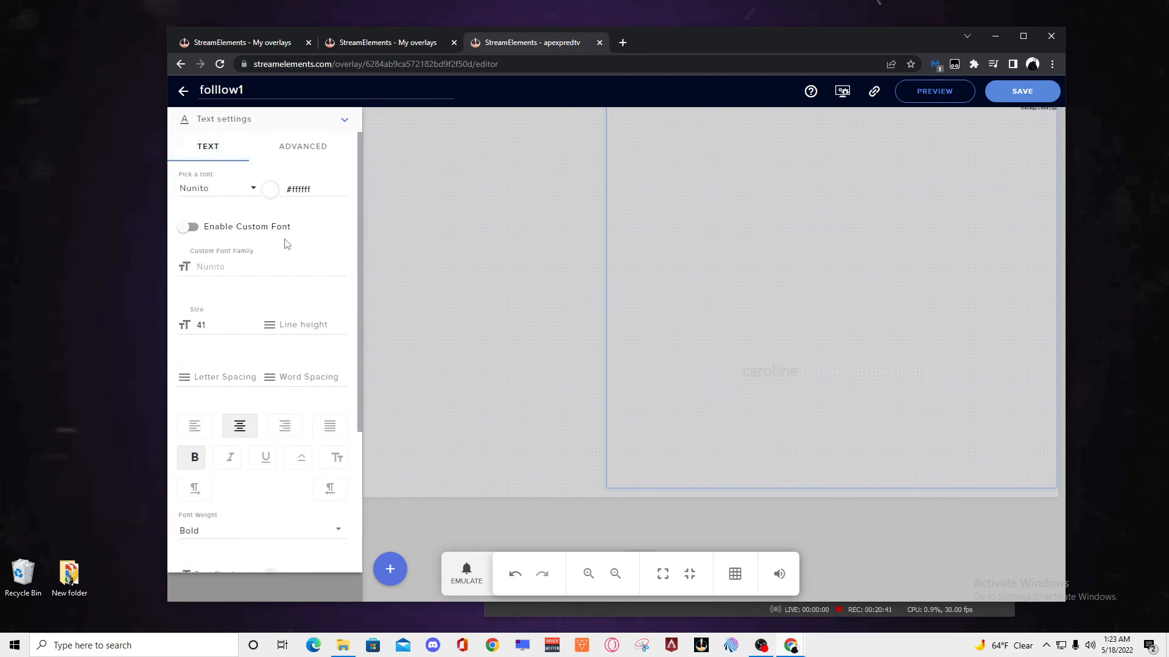
pyautogui.click(344, 122)
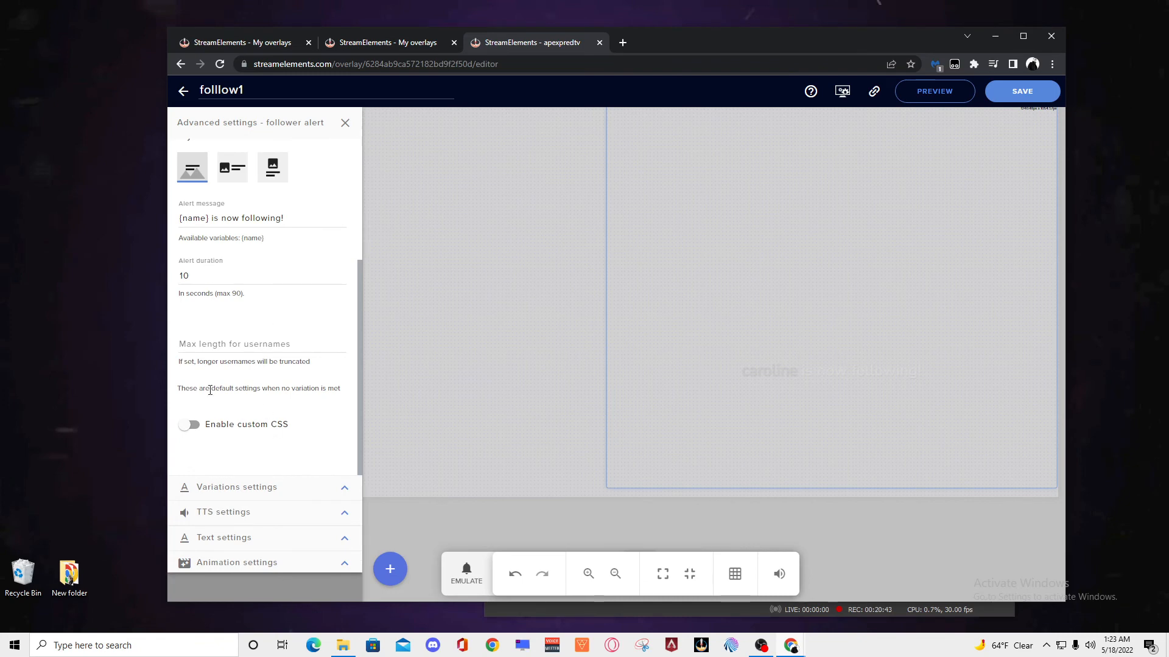
pyautogui.scroll(1, 213, 383)
pyautogui.scroll(2, 222, 376)
pyautogui.click(235, 407)
pyautogui.hotkey('ctrl', 'a')
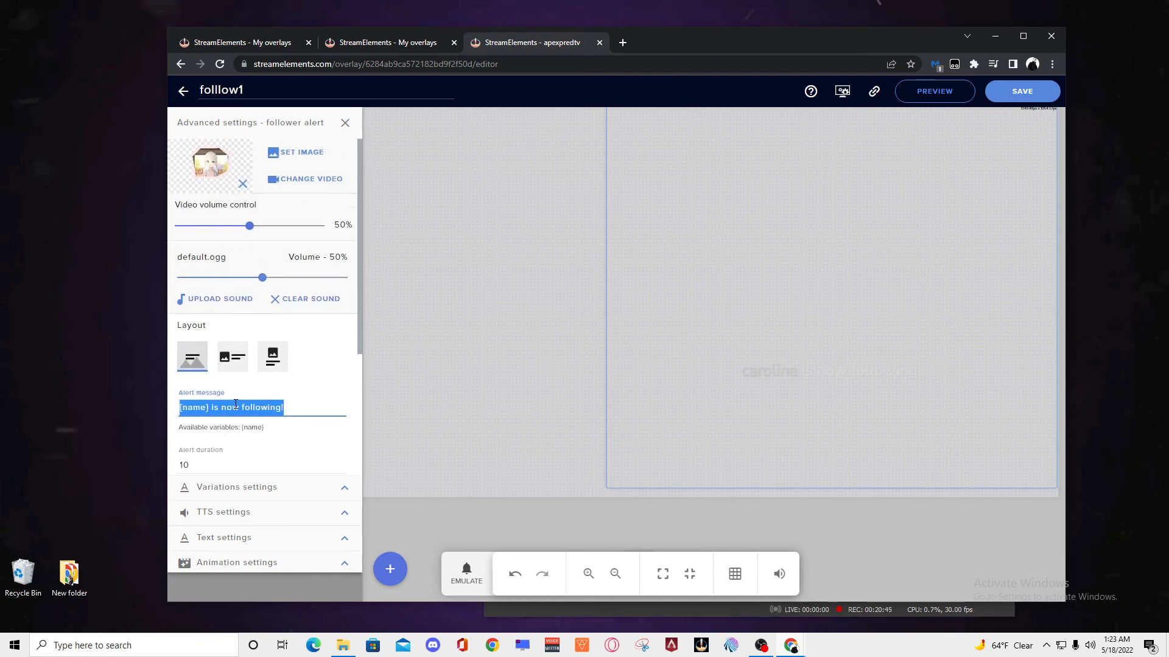
pyautogui.press('BackSpace')
pyautogui.click(255, 455)
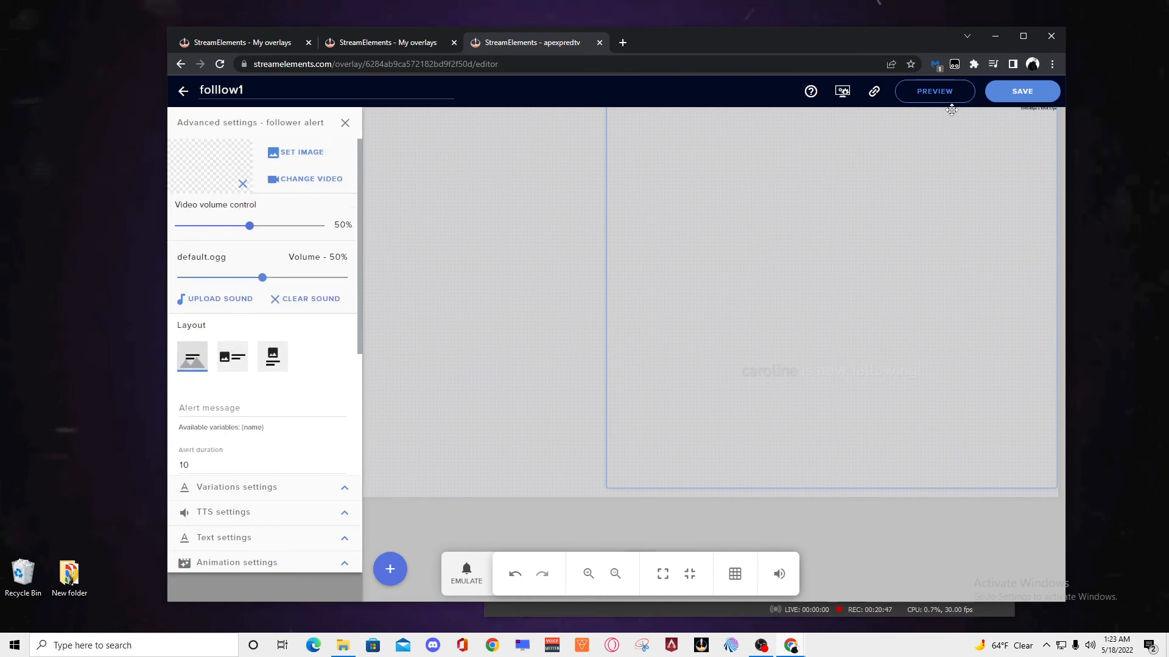
pyautogui.click(1022, 91)
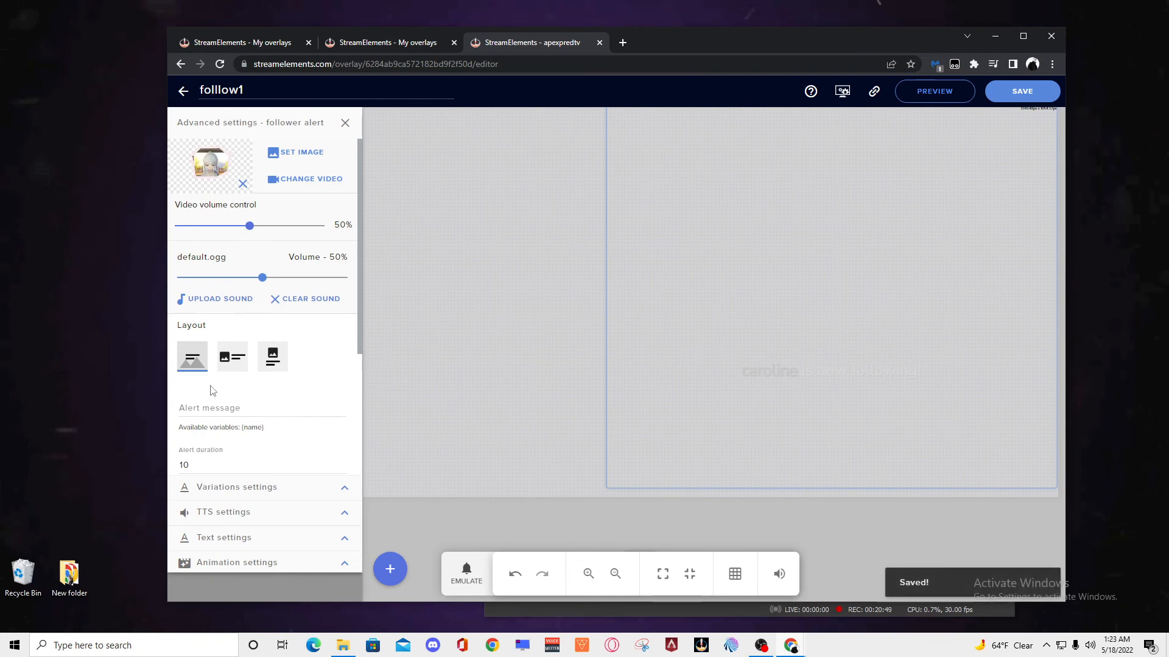
# Step: Emulate a follower event to check the alert without its message text
pyautogui.click(393, 563)
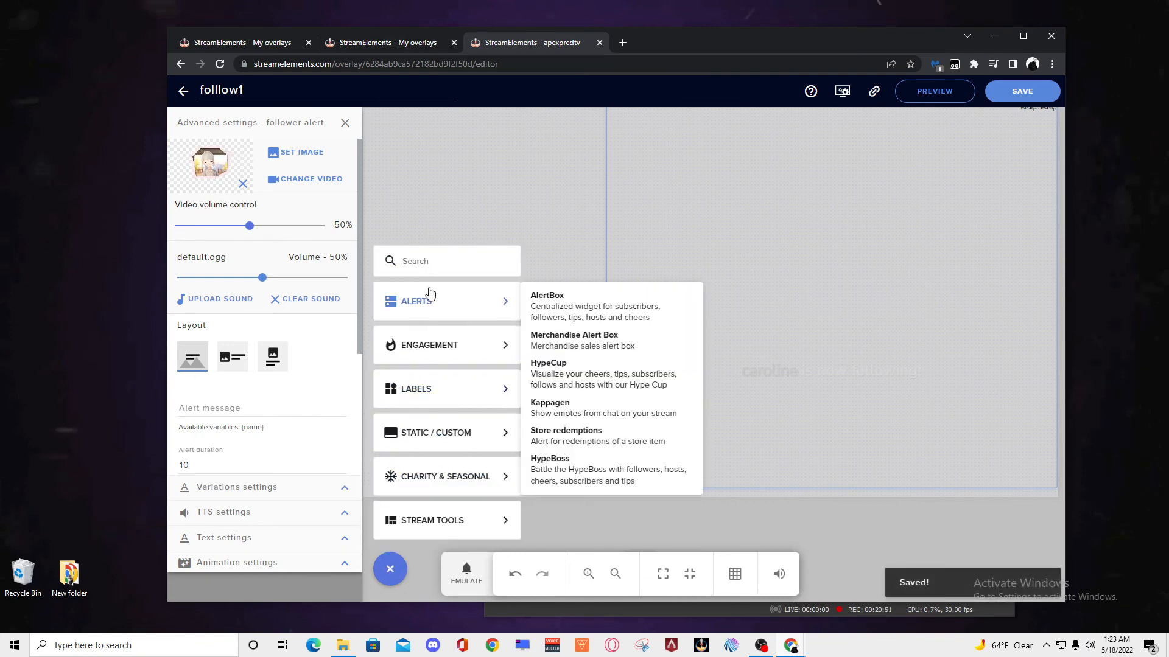
pyautogui.click(469, 578)
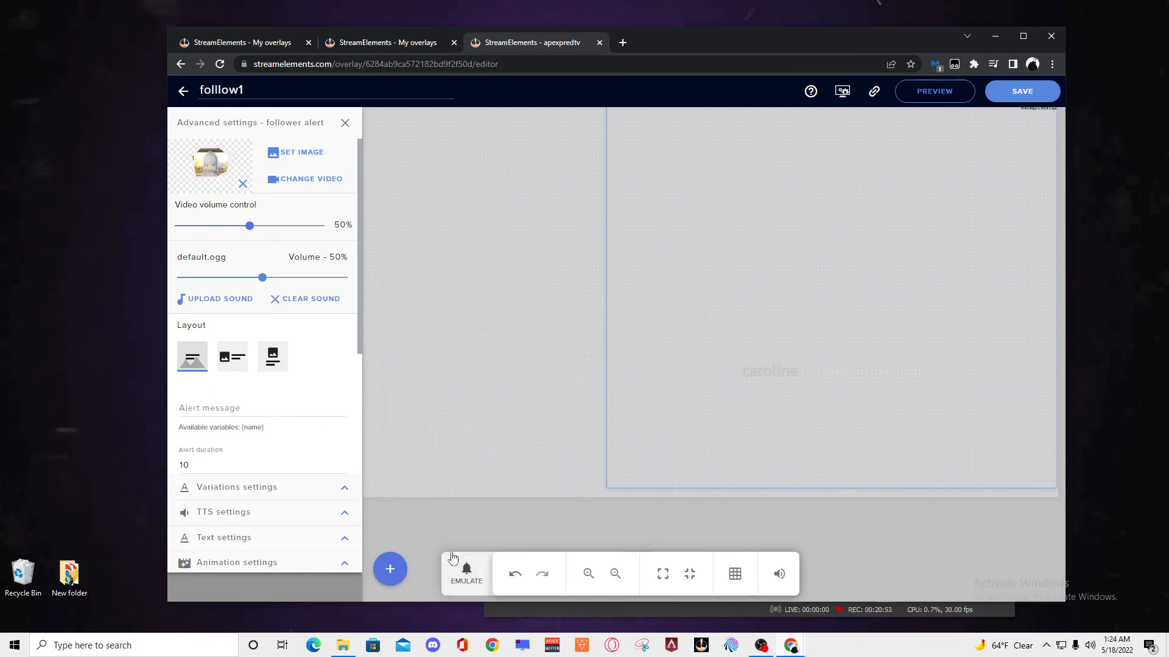
pyautogui.click(464, 569)
pyautogui.click(521, 356)
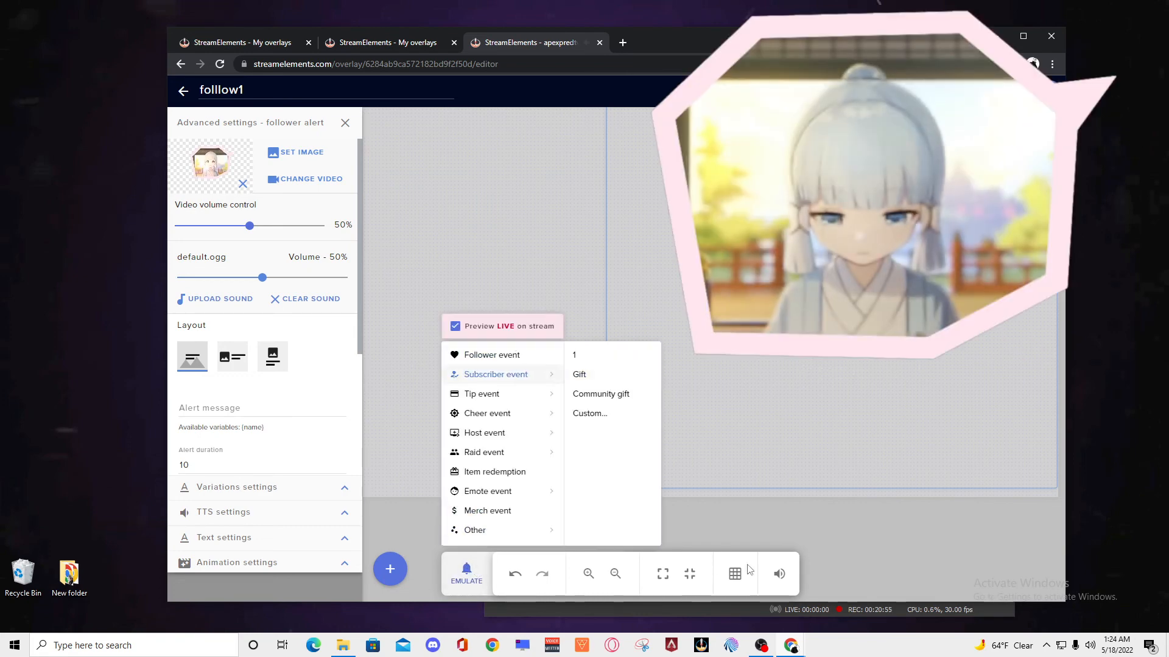
pyautogui.click(888, 526)
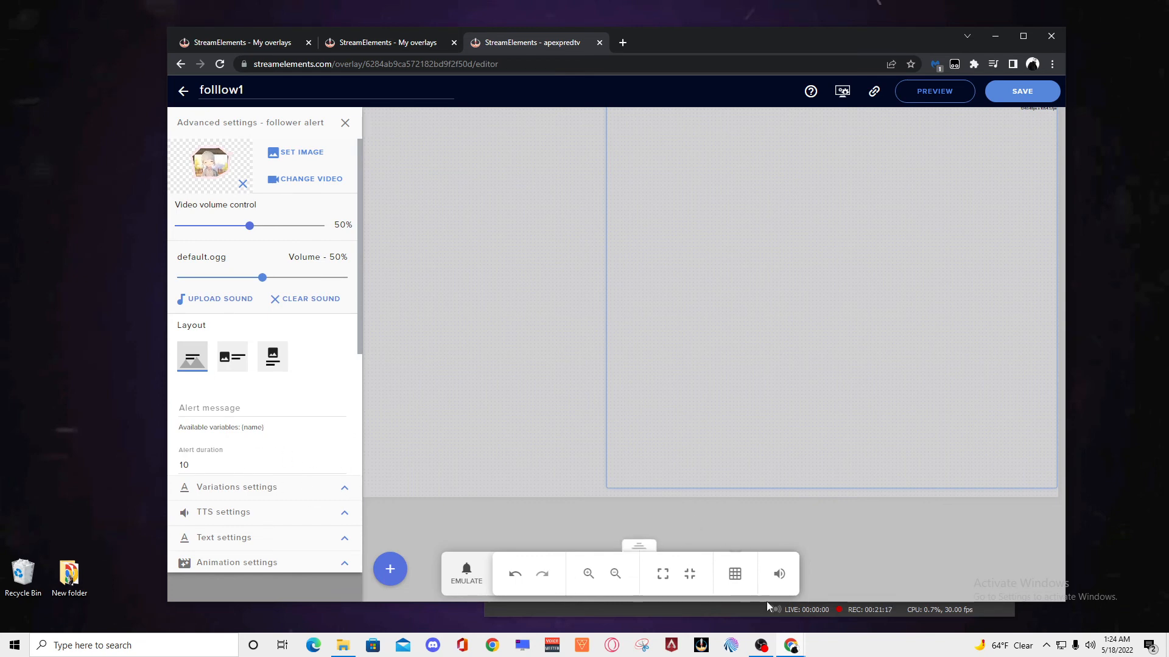
# Step: Switch to OBS, view the source types that can be added, including Browser, and move and enlarge the window
pyautogui.click(765, 648)
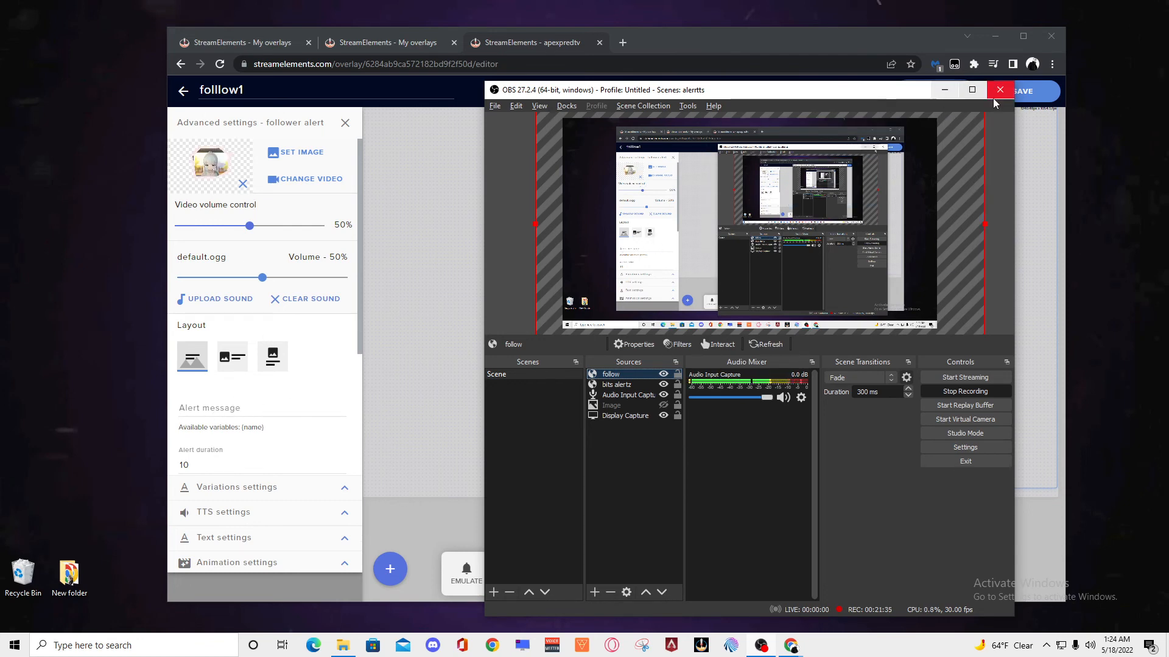
pyautogui.moveTo(884, 96); pyautogui.dragTo(804, 124)
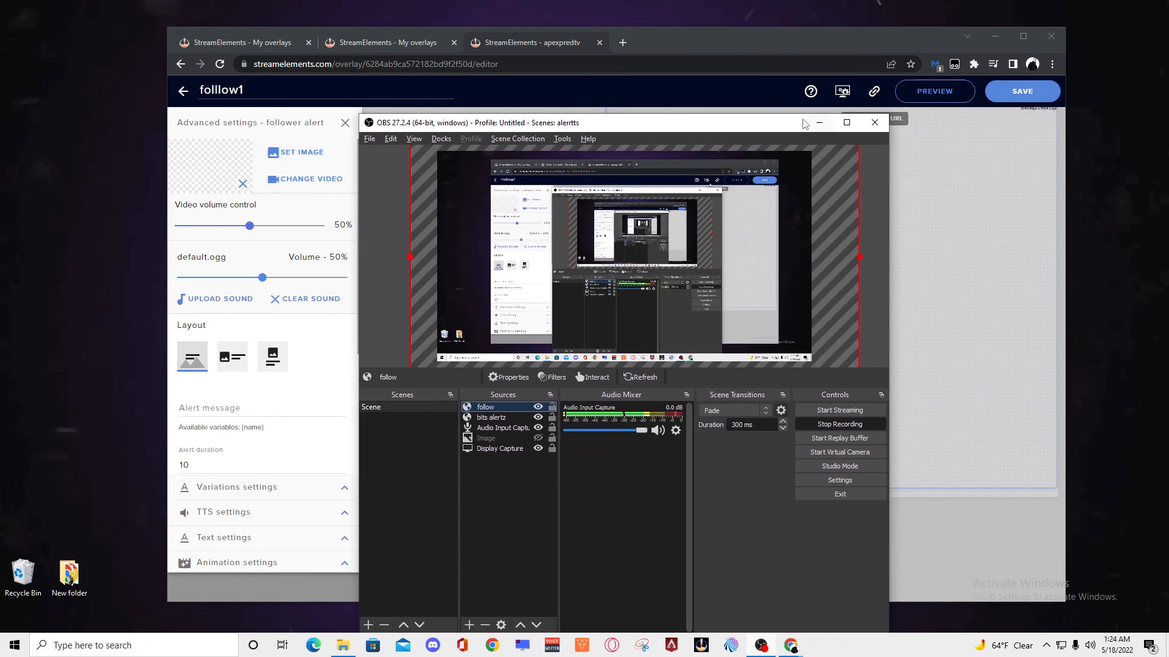
pyautogui.click(518, 505)
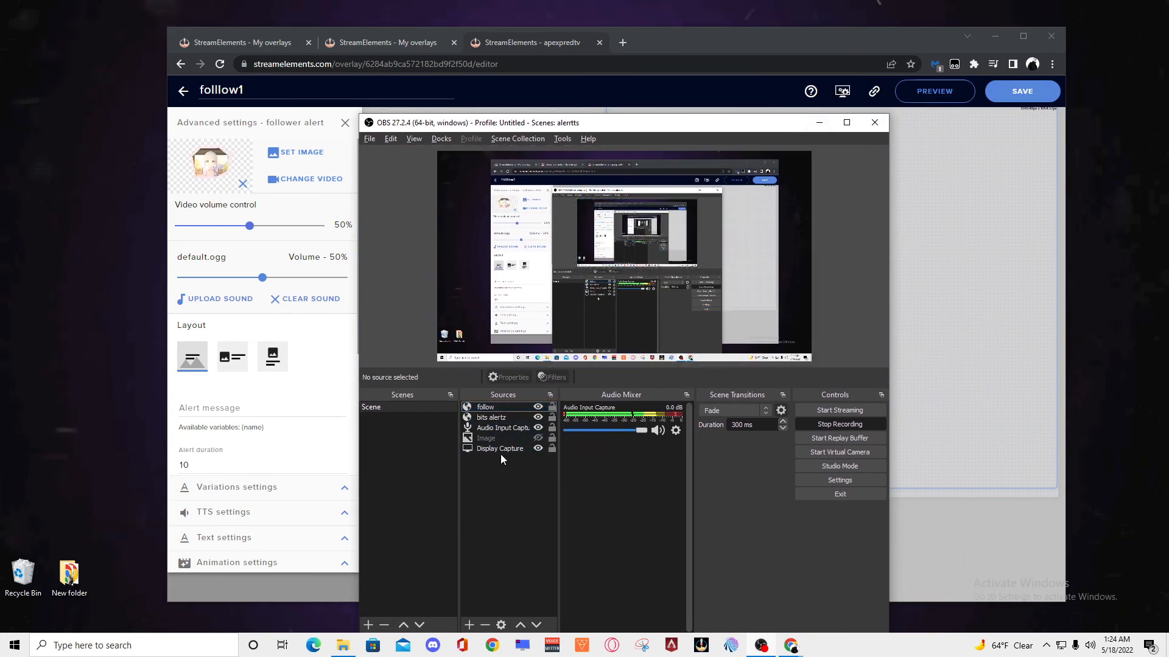
pyautogui.click(470, 625)
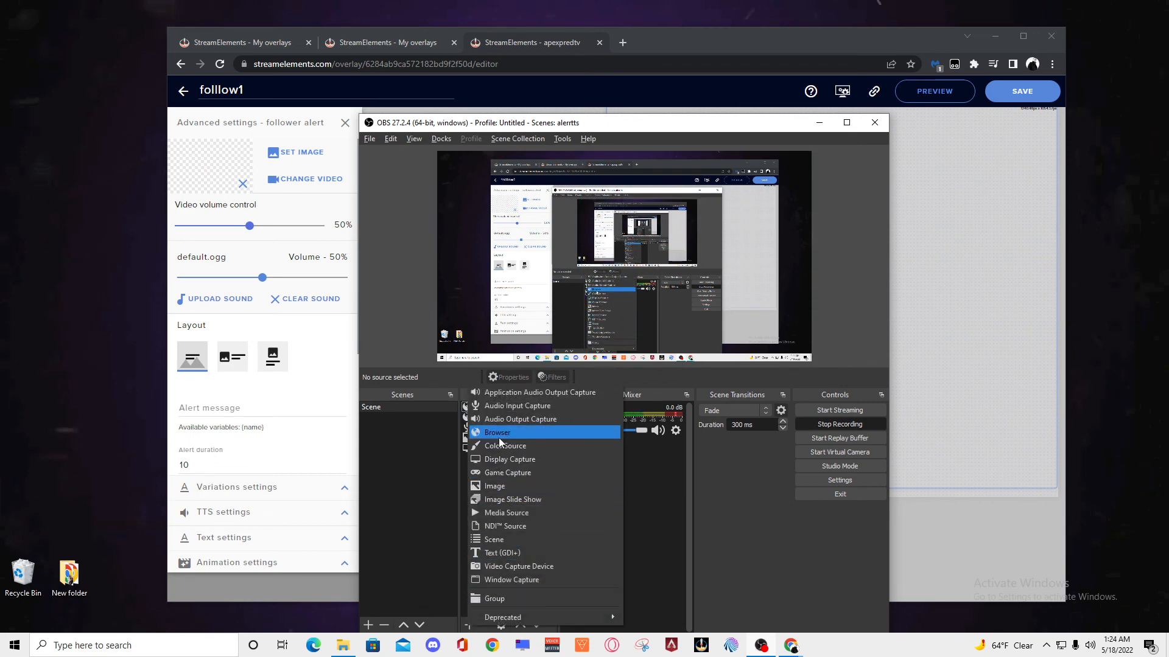
pyautogui.click(685, 445)
pyautogui.moveTo(630, 133); pyautogui.dragTo(784, 67)
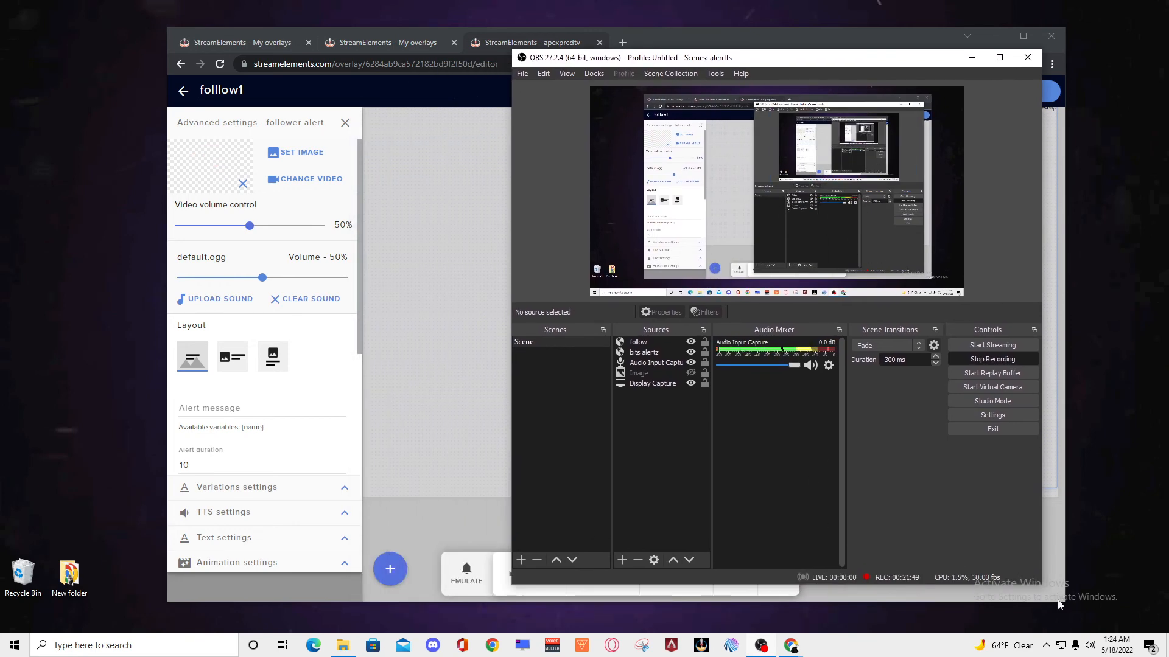
pyautogui.moveTo(1040, 583); pyautogui.dragTo(1033, 616)
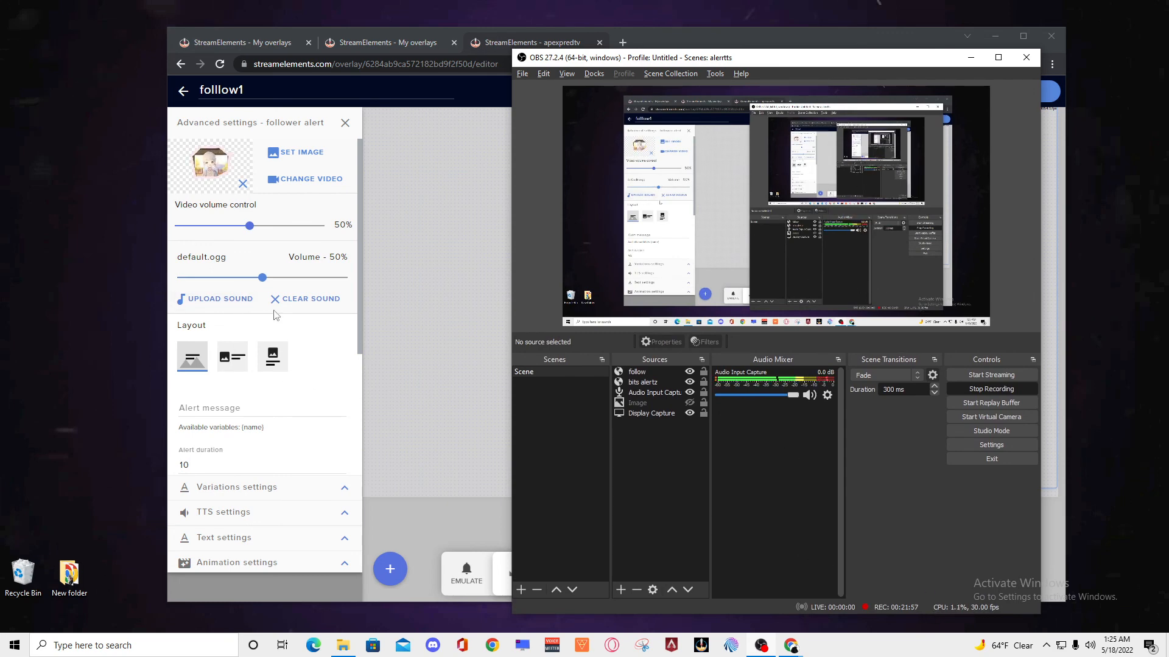
# Step: Switch to StreamElements and raise the follower alert's video volume to 81%
pyautogui.click(361, 319)
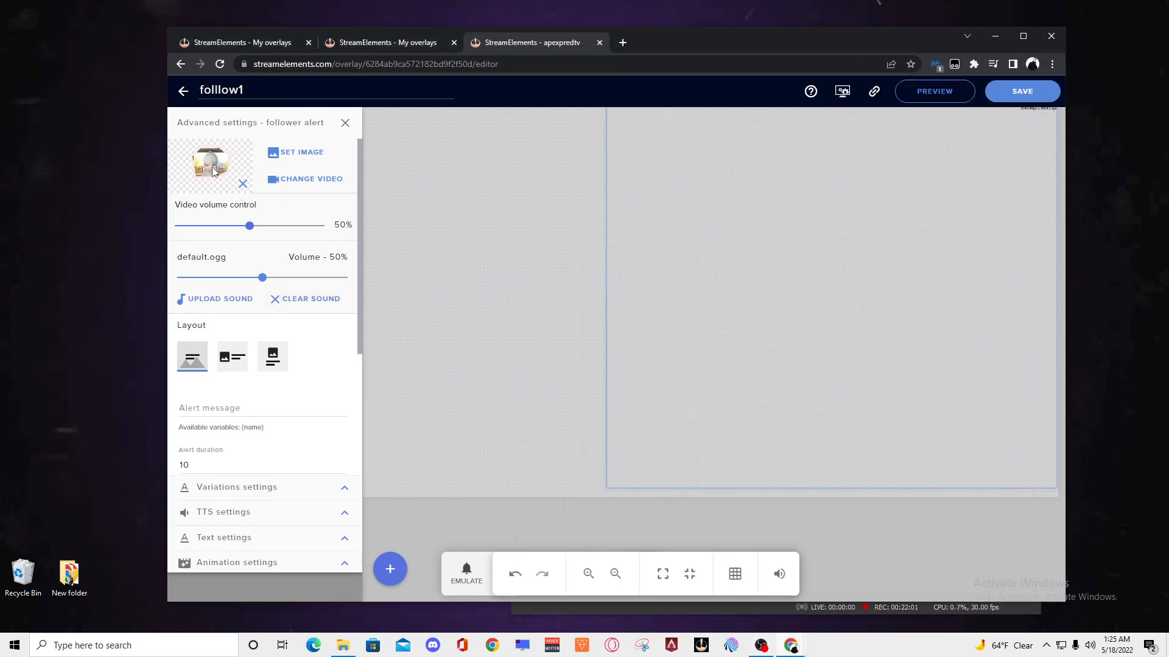
pyautogui.moveTo(257, 229); pyautogui.dragTo(297, 240)
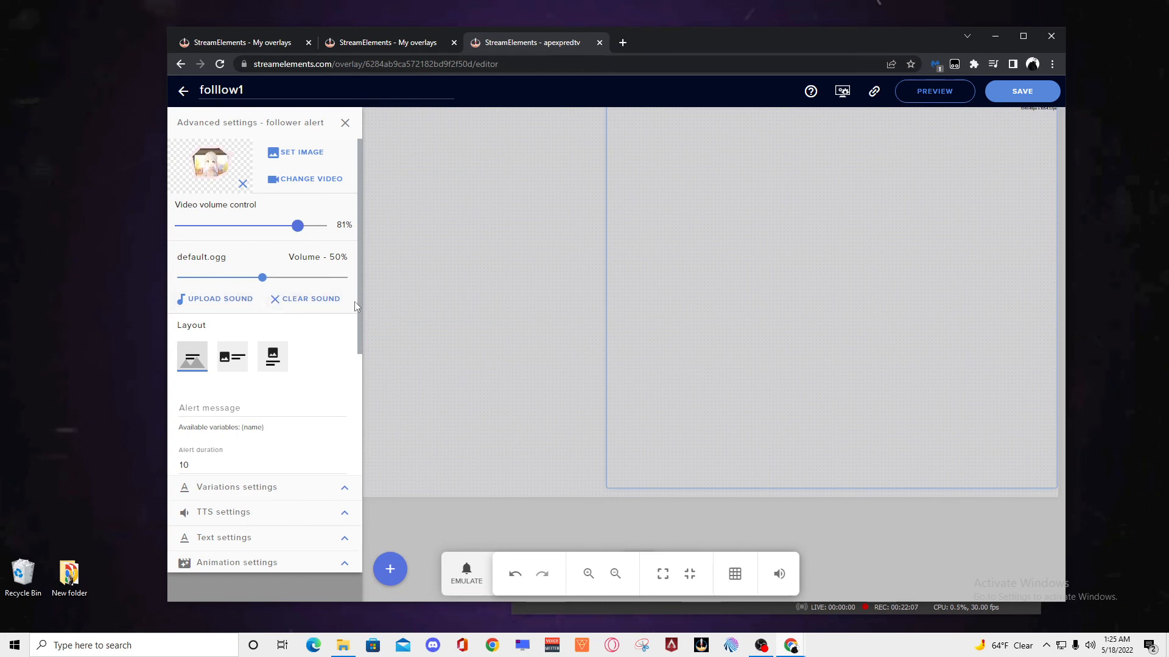
# Step: Clear the default.ogg sound from the follower alert and save the overlay
pyautogui.click(298, 299)
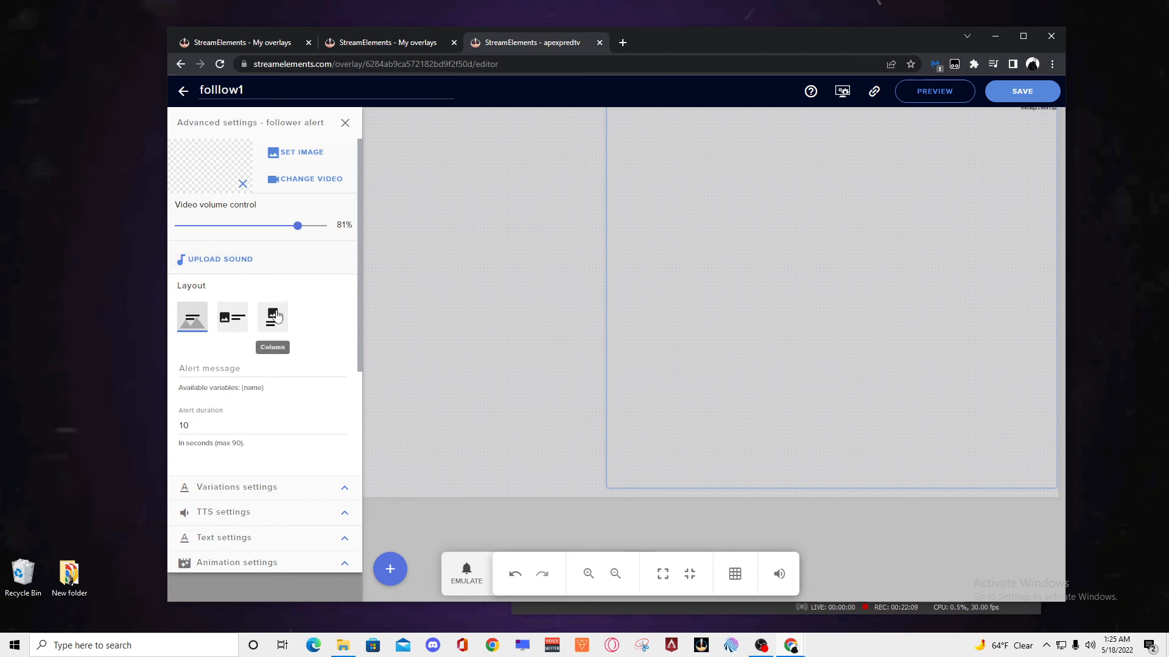
pyautogui.click(466, 573)
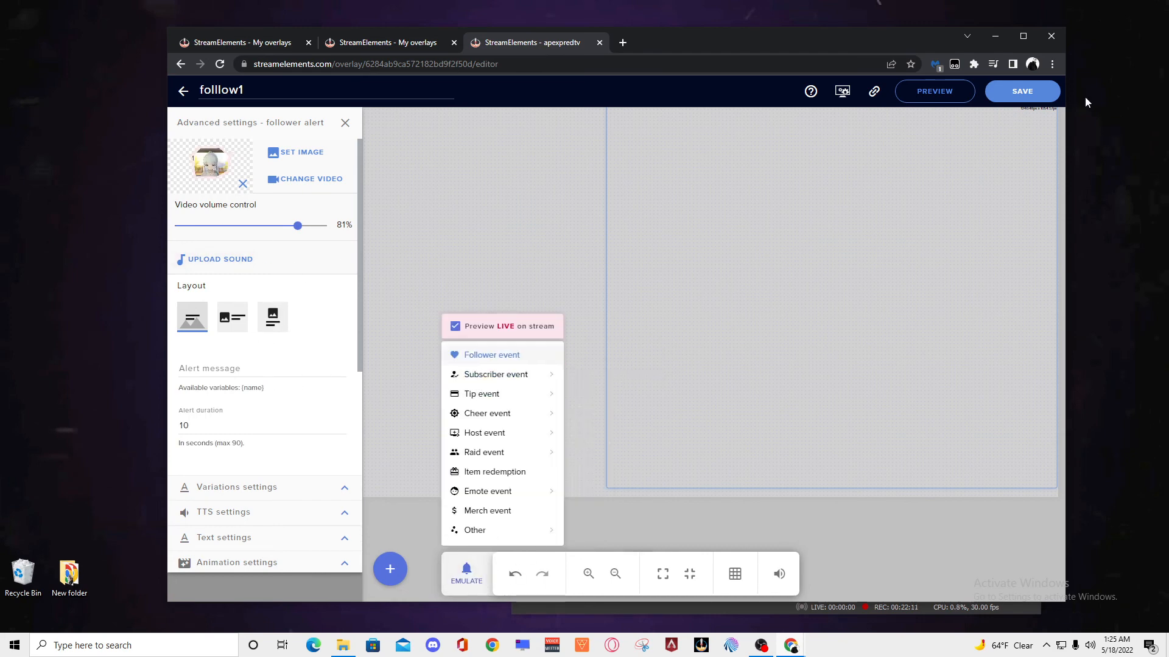
pyautogui.click(1034, 93)
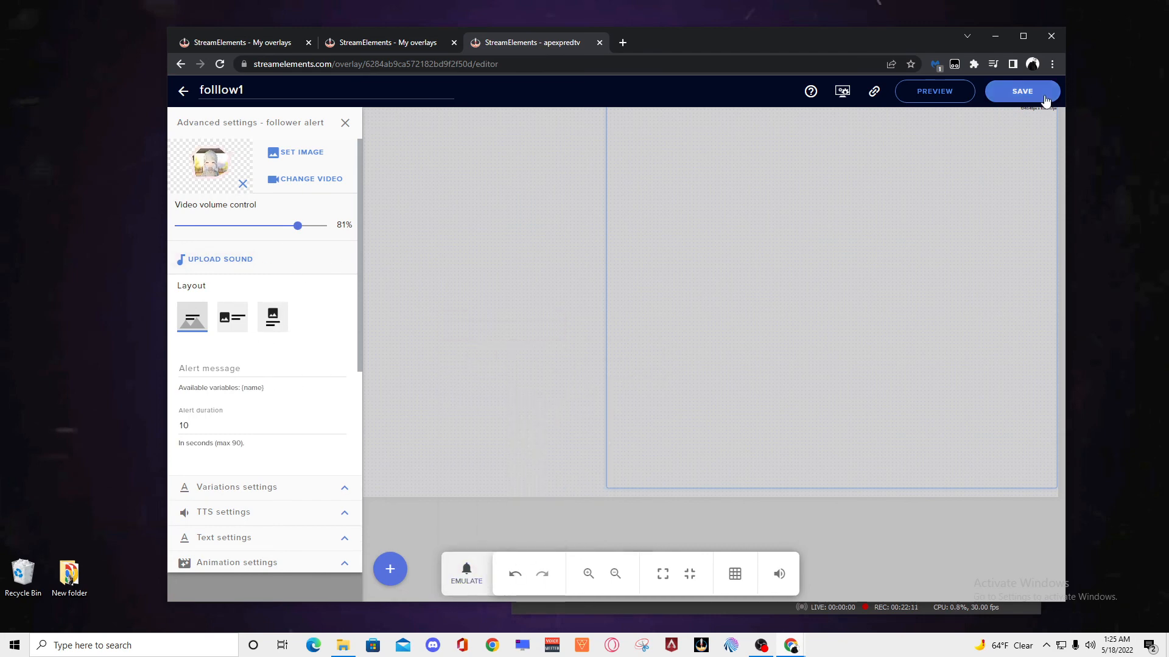
# Step: Emulate a follower event to check the alert without the default sound, and switch to OBS to view the sources and audio mixer
pyautogui.click(467, 576)
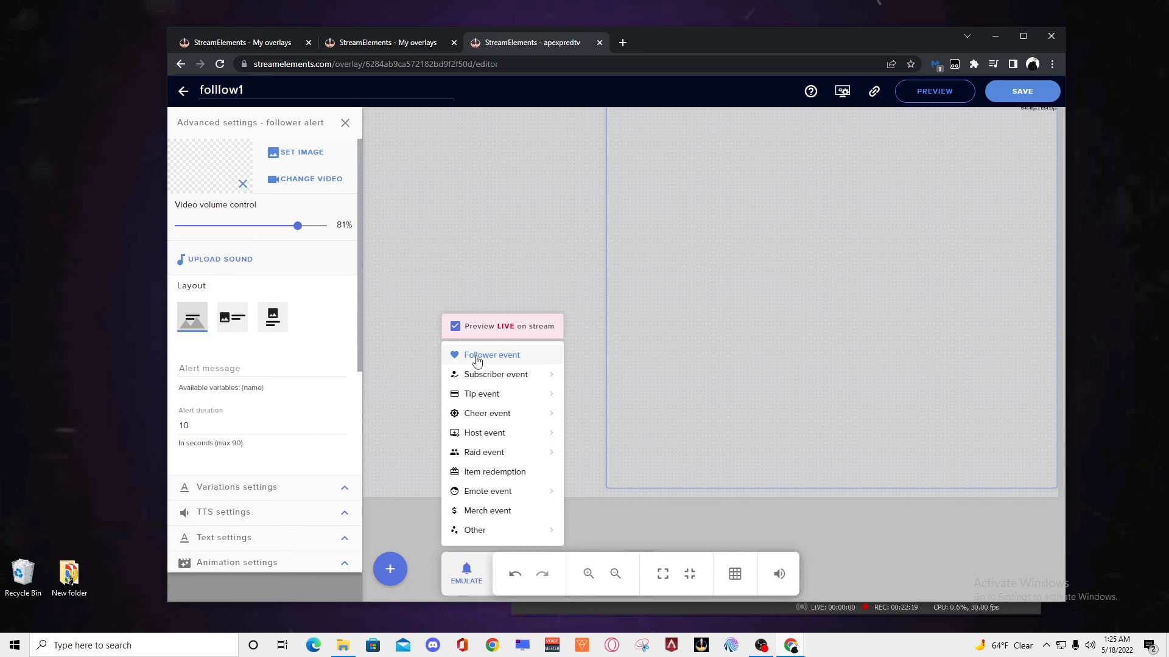
pyautogui.click(476, 356)
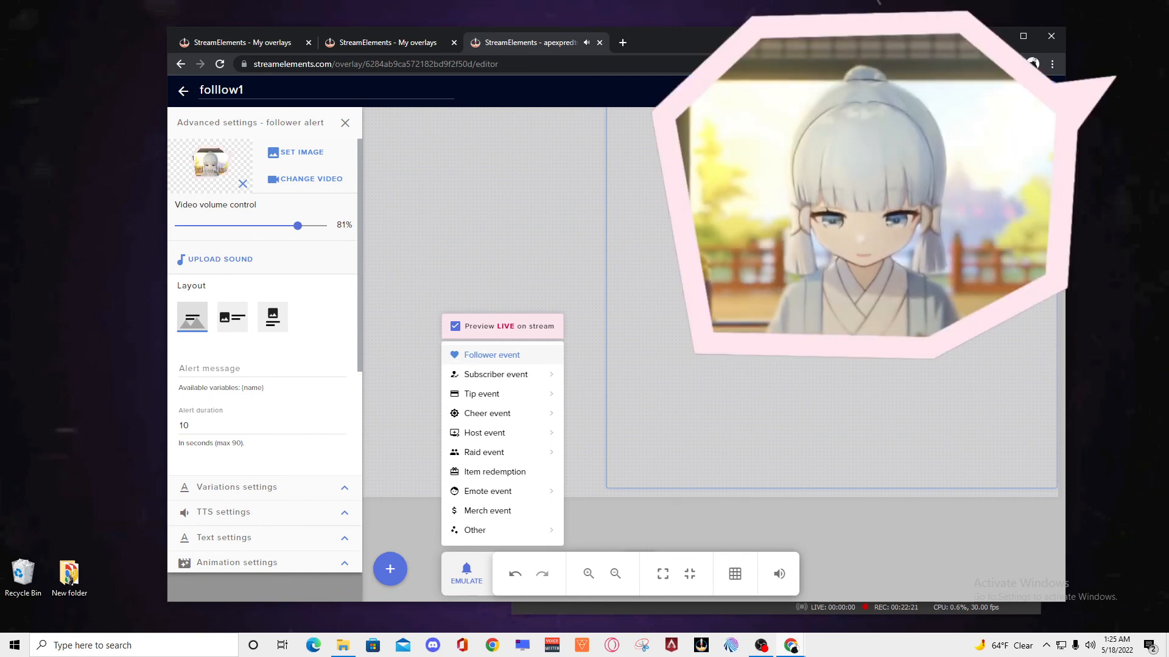
pyautogui.click(760, 645)
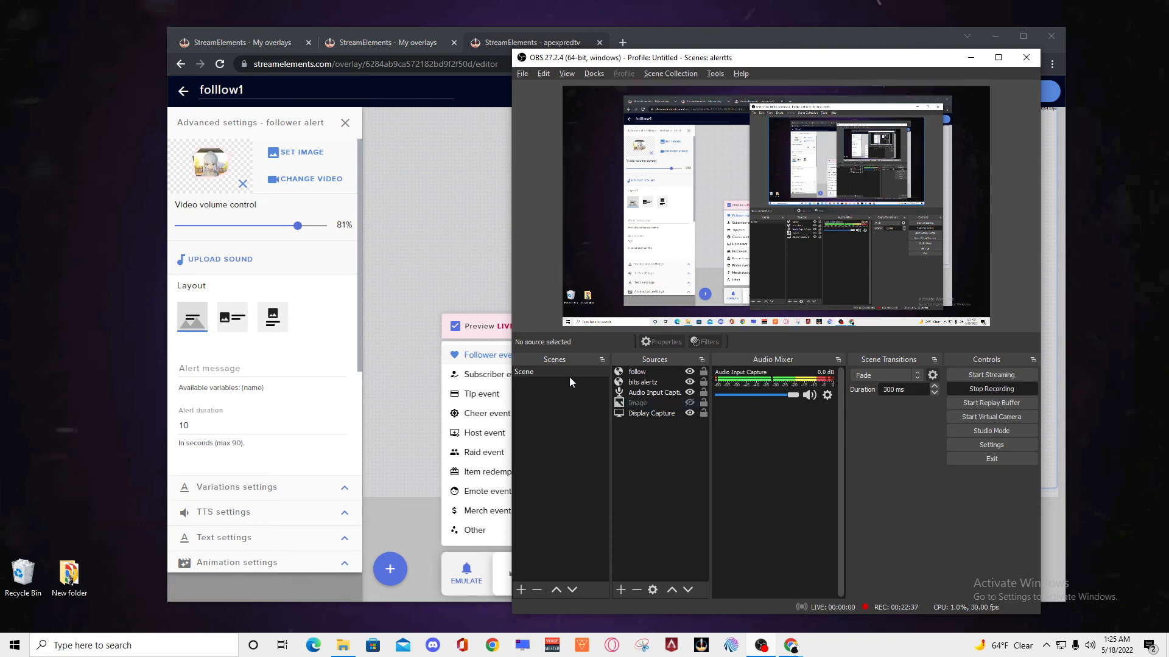
# Step: Switch to StreamElements, lower the follower alert's video volume to 0% and save the overlay
pyautogui.click(317, 285)
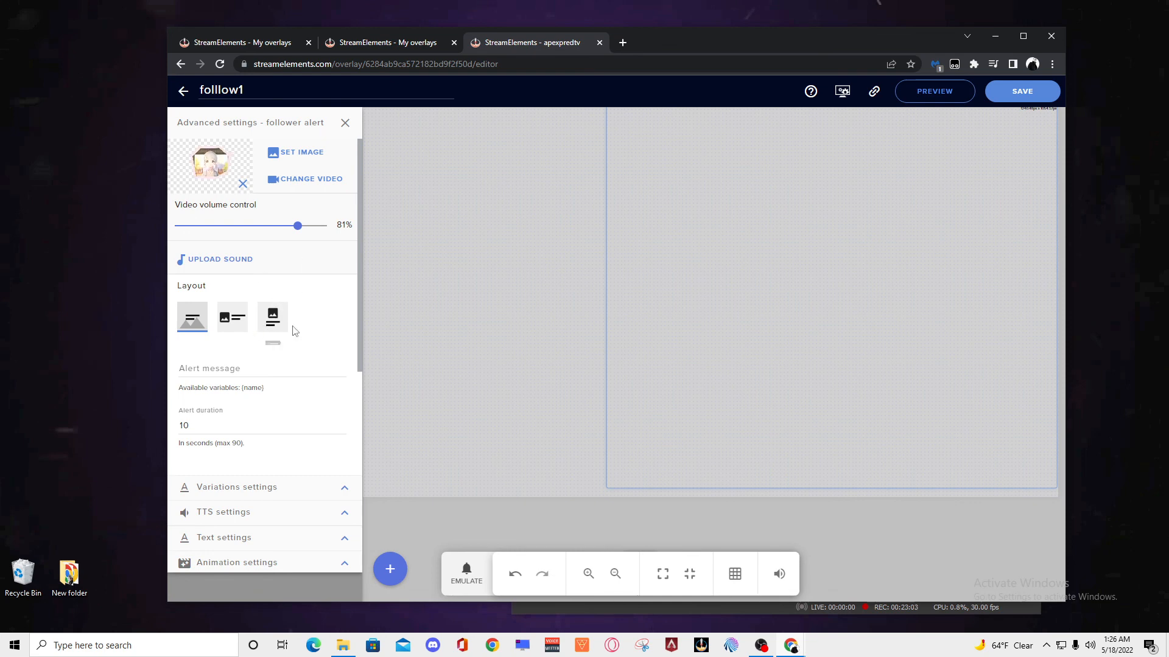
pyautogui.moveTo(297, 227); pyautogui.dragTo(114, 215)
pyautogui.moveTo(249, 225); pyautogui.dragTo(122, 218)
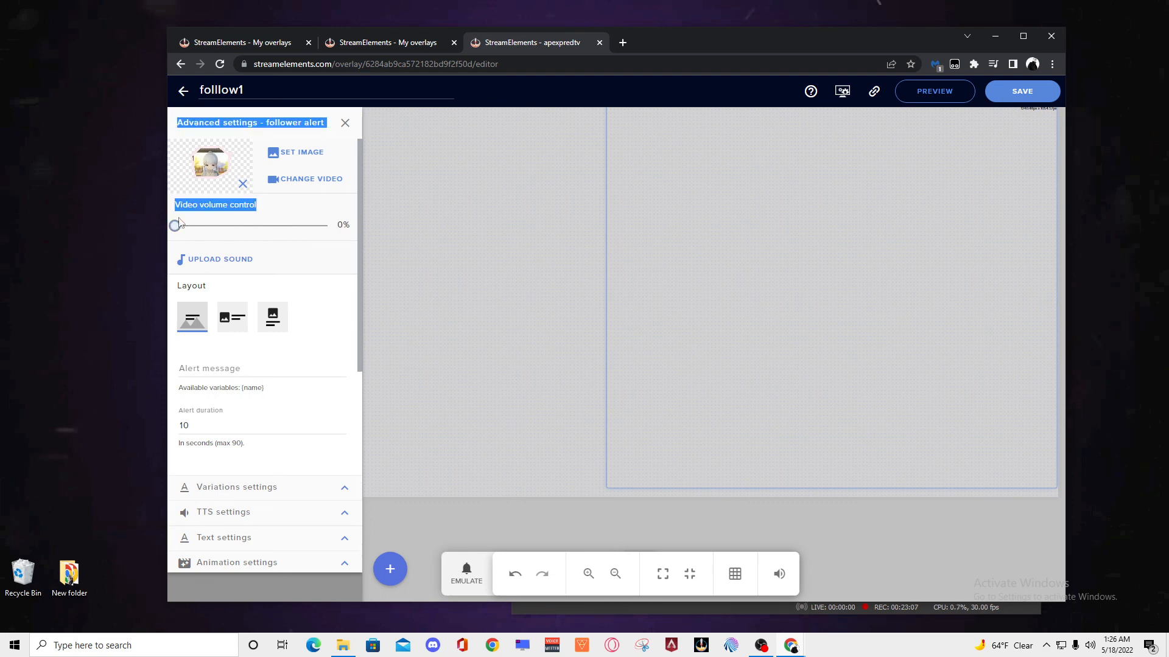
pyautogui.click(1028, 92)
# Step: Emulate a follower event to check the alert with its video muted, and switch to OBS to view the audio mixer
pyautogui.click(466, 573)
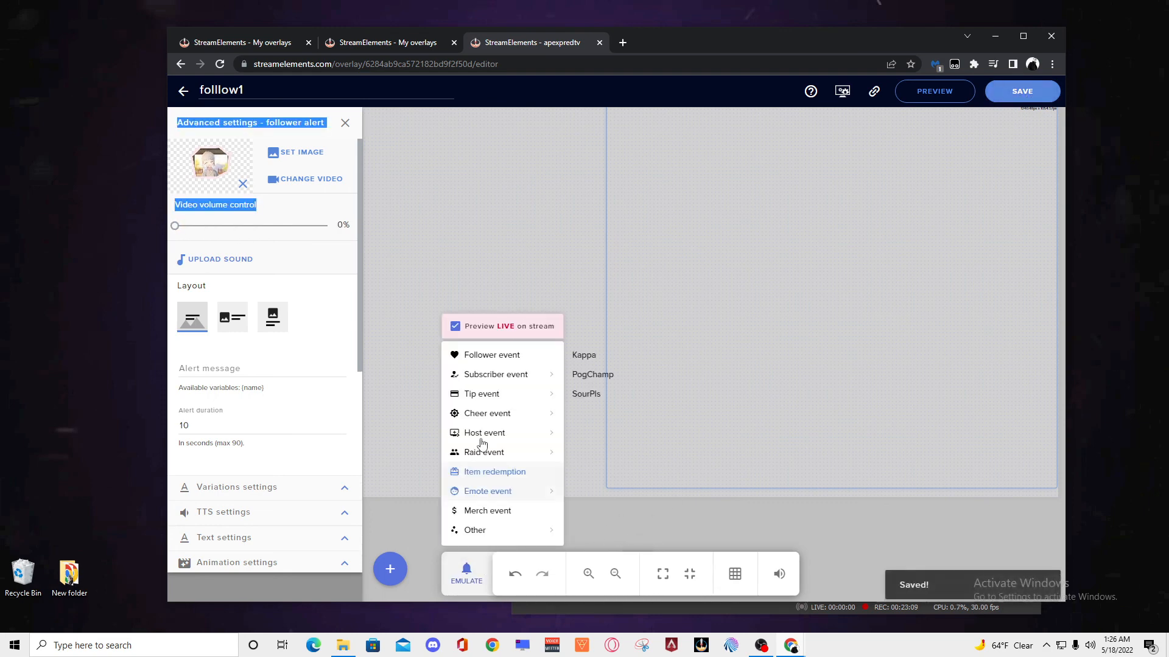
pyautogui.click(485, 360)
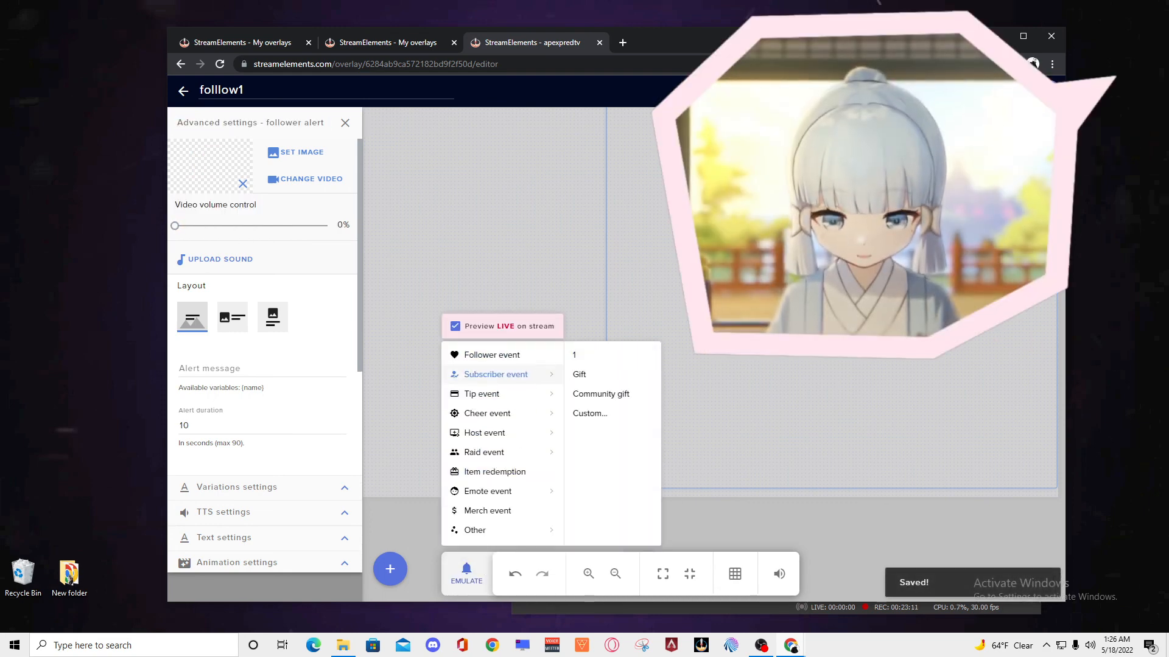
pyautogui.click(702, 648)
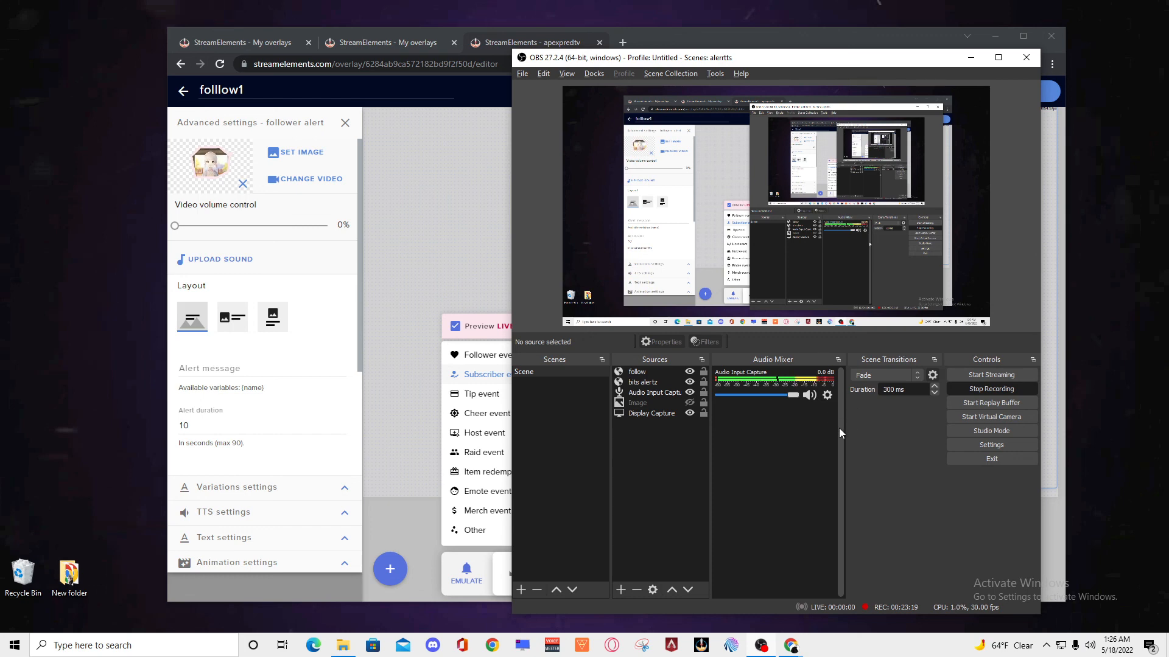
# Step: Leave the StreamElements editor for the My Overlays list and minimize the browser and OBS windows
pyautogui.click(184, 91)
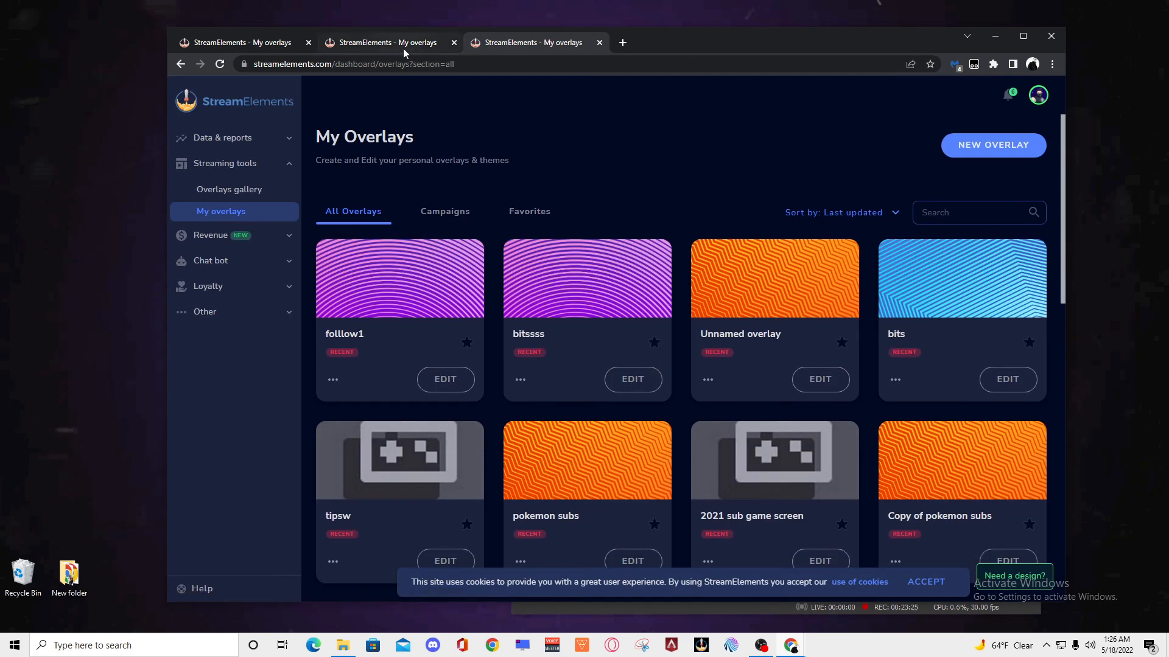
pyautogui.click(995, 36)
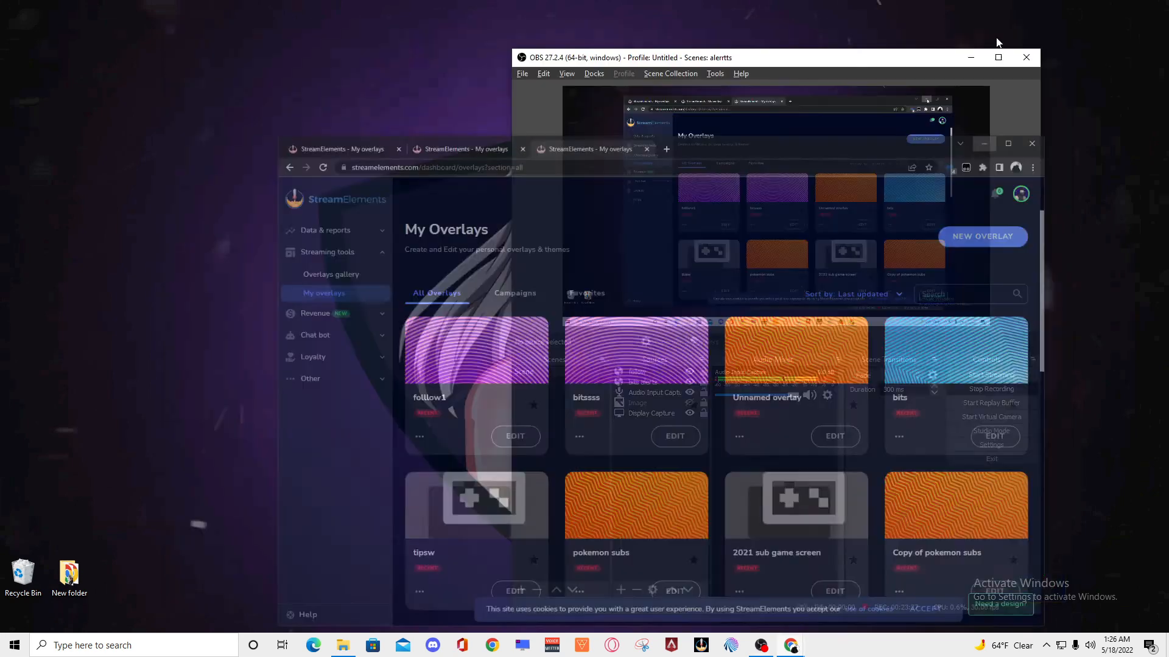
pyautogui.click(970, 57)
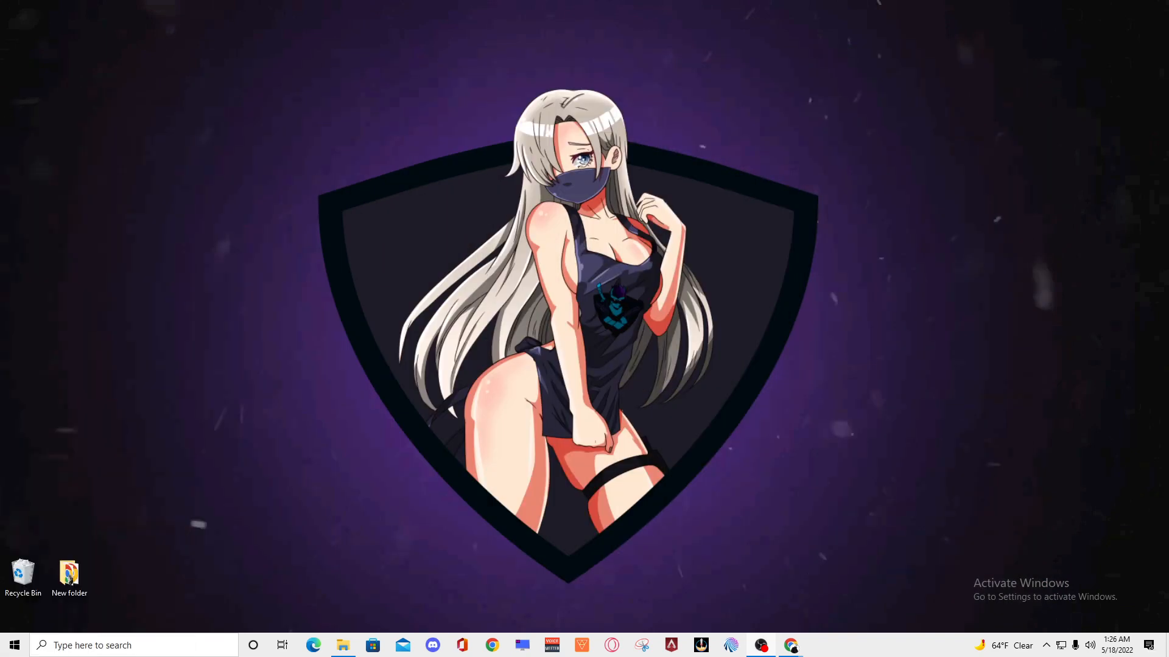